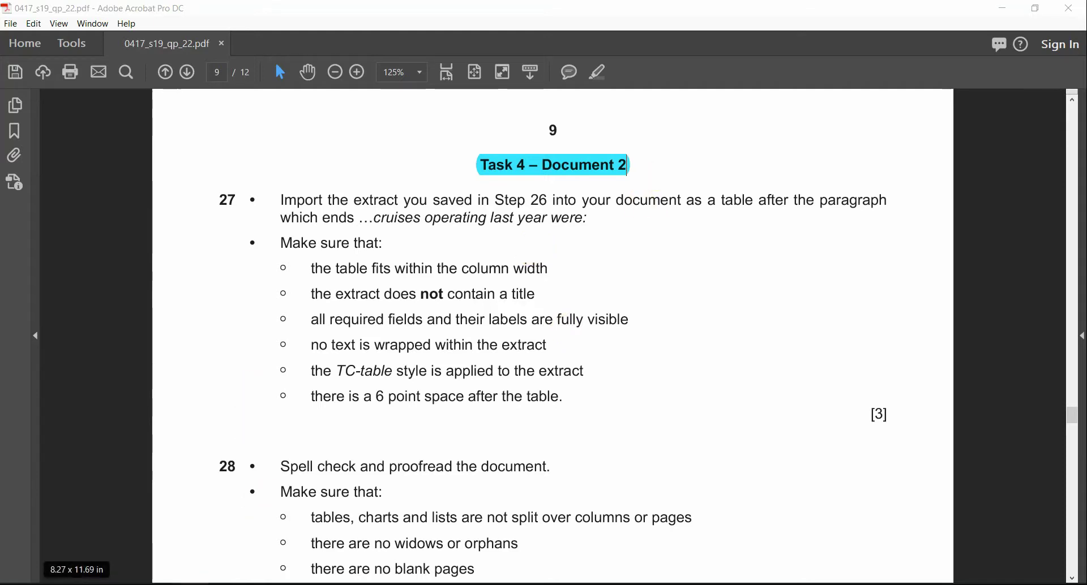
Zoom into questions 25 and 26 in the question paper to read the task.
{"action": "key", "text": "alt+Tab"}
{"action": "key", "text": "alt+Tab"}
{"action": "scroll", "coordinate": [748, 323], "scroll_direction": "down", "scroll_amount": 2, "text": "ctrl"}
{"action": "scroll", "coordinate": [748, 323], "scroll_direction": "up", "scroll_amount": 5}
{"action": "scroll", "coordinate": [750, 328], "scroll_direction": "up", "scroll_amount": 10}
{"action": "scroll", "coordinate": [751, 329], "scroll_direction": "up", "scroll_amount": 2}
{"action": "scroll", "coordinate": [686, 395], "scroll_direction": "down", "scroll_amount": 3}
{"action": "scroll", "coordinate": [685, 393], "scroll_direction": "down", "scroll_amount": 10}
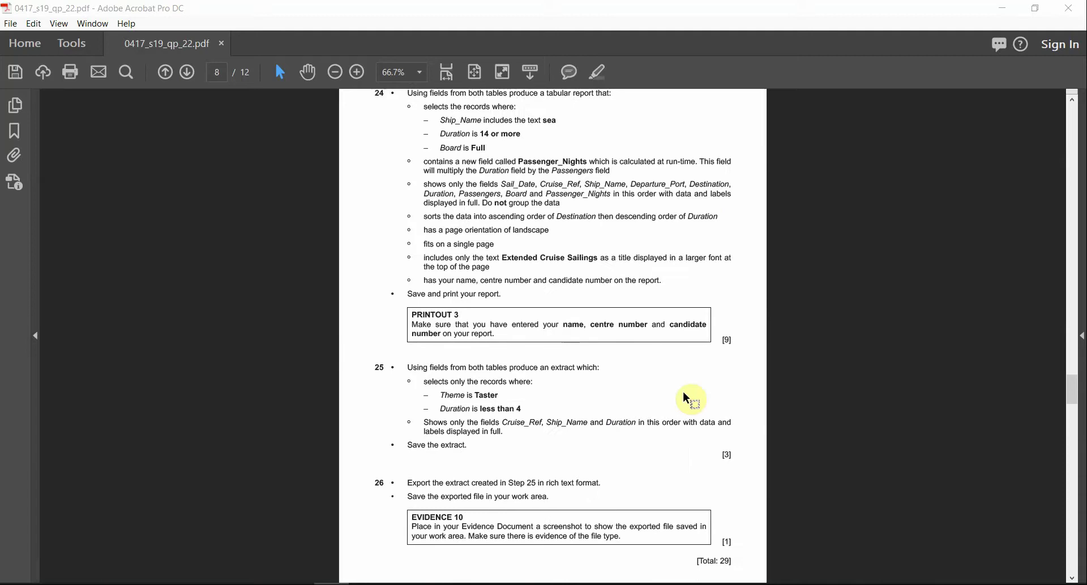
{"action": "scroll", "coordinate": [683, 390], "scroll_direction": "down", "scroll_amount": 2}
{"action": "left_click", "coordinate": [561, 503]}
{"action": "left_click", "coordinate": [561, 501]}
{"action": "left_click_drag", "start_coordinate": [445, 343], "coordinate": [507, 344]}
{"action": "scroll", "coordinate": [436, 227], "scroll_direction": "up", "scroll_amount": 2}
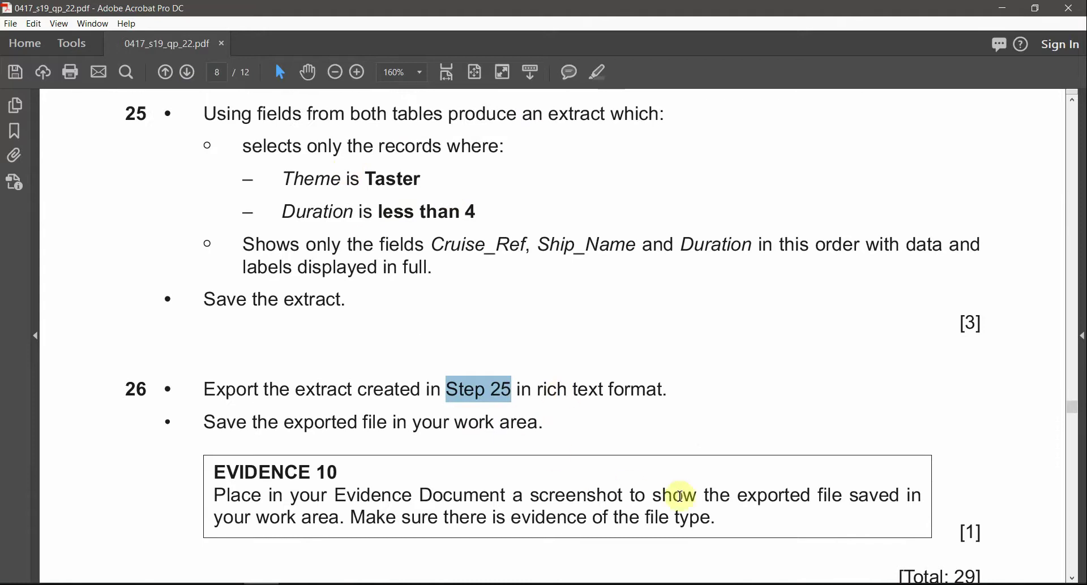
{"action": "scroll", "coordinate": [538, 448], "scroll_direction": "down", "scroll_amount": 5}
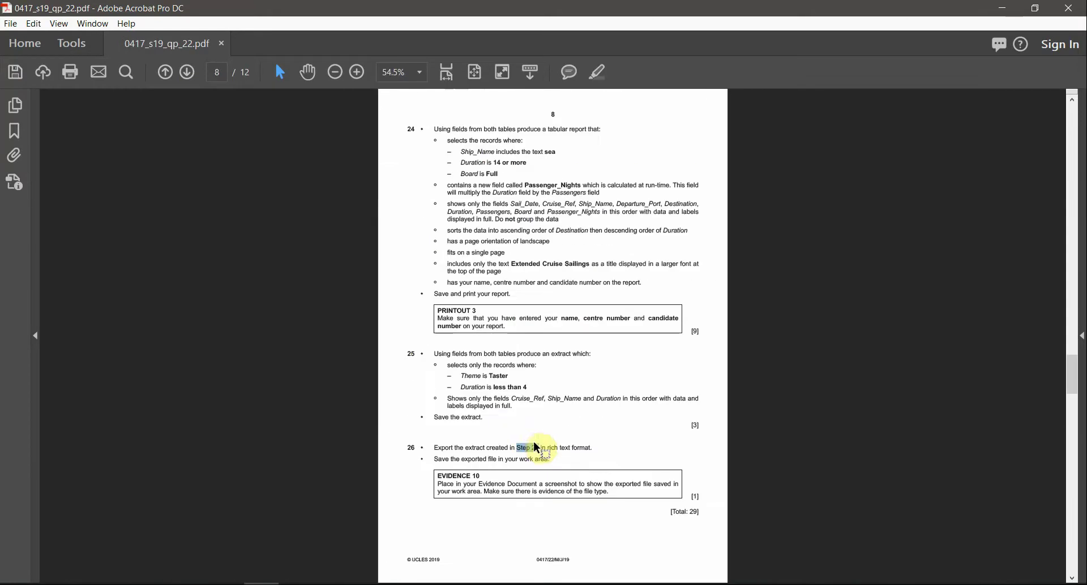
{"action": "scroll", "coordinate": [532, 504], "scroll_direction": "down", "scroll_amount": 3}
{"action": "scroll", "coordinate": [615, 283], "scroll_direction": "up", "scroll_amount": 4}
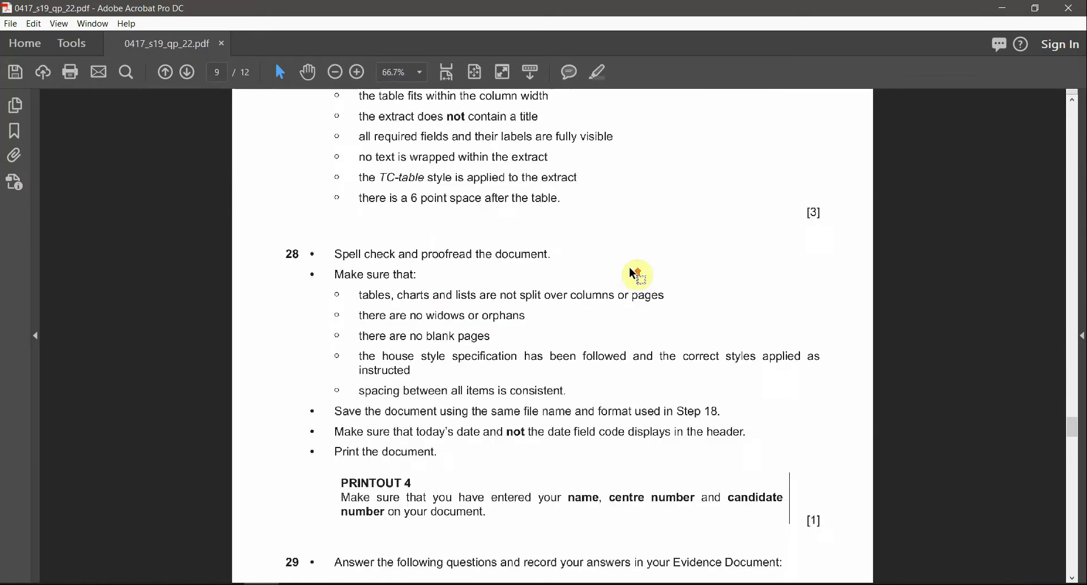
{"action": "scroll", "coordinate": [640, 346], "scroll_direction": "up", "scroll_amount": 2}
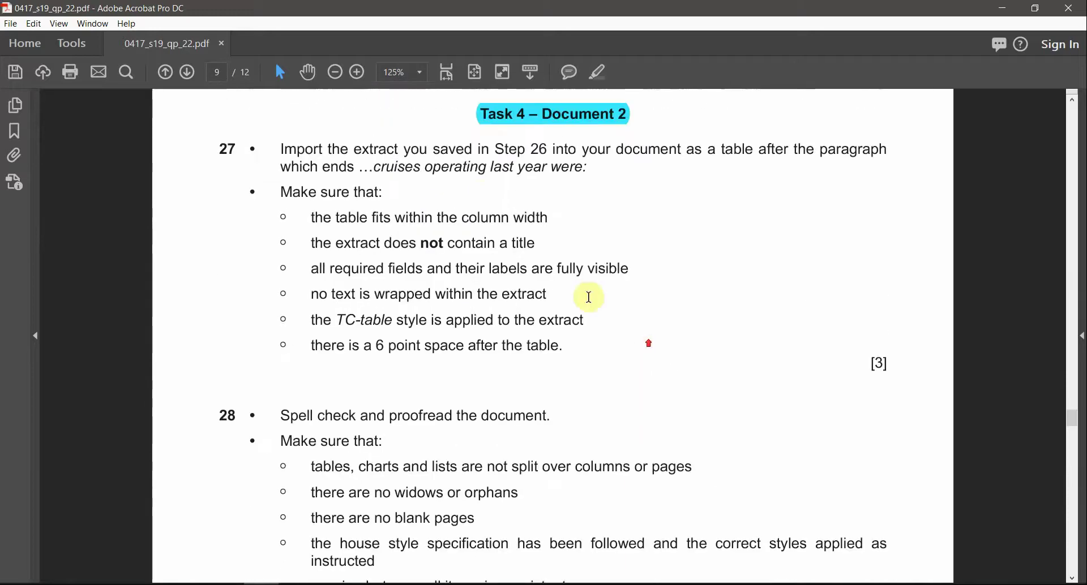
{"action": "left_click_drag", "start_coordinate": [380, 149], "coordinate": [570, 158]}
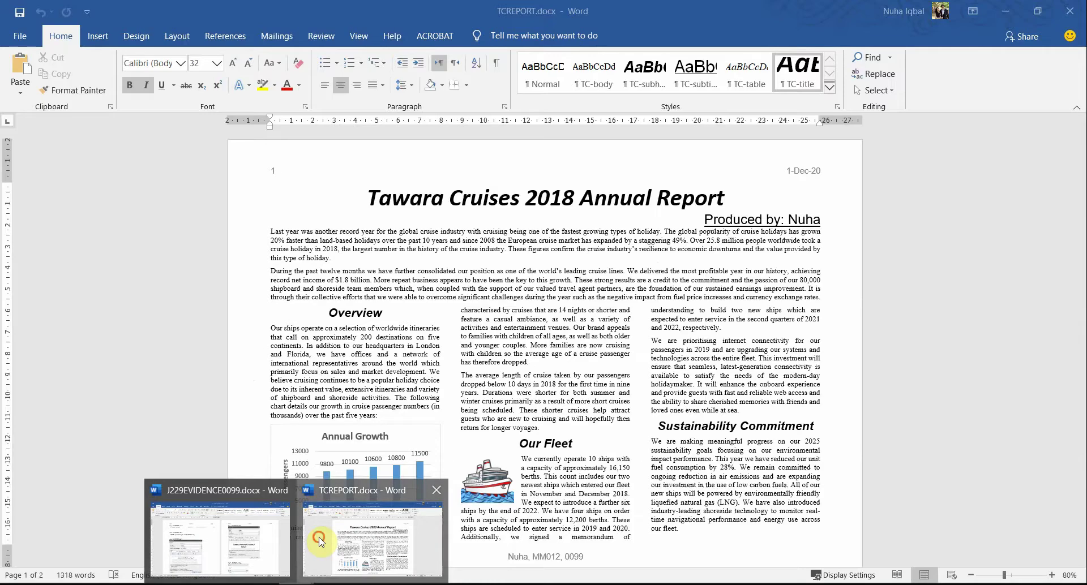
Search TCREPORT for the phrase 'cruises operating last year were:' copied from the question paper.
{"action": "left_click", "coordinate": [365, 538]}
{"action": "scroll", "coordinate": [529, 367], "scroll_direction": "down", "scroll_amount": 15}
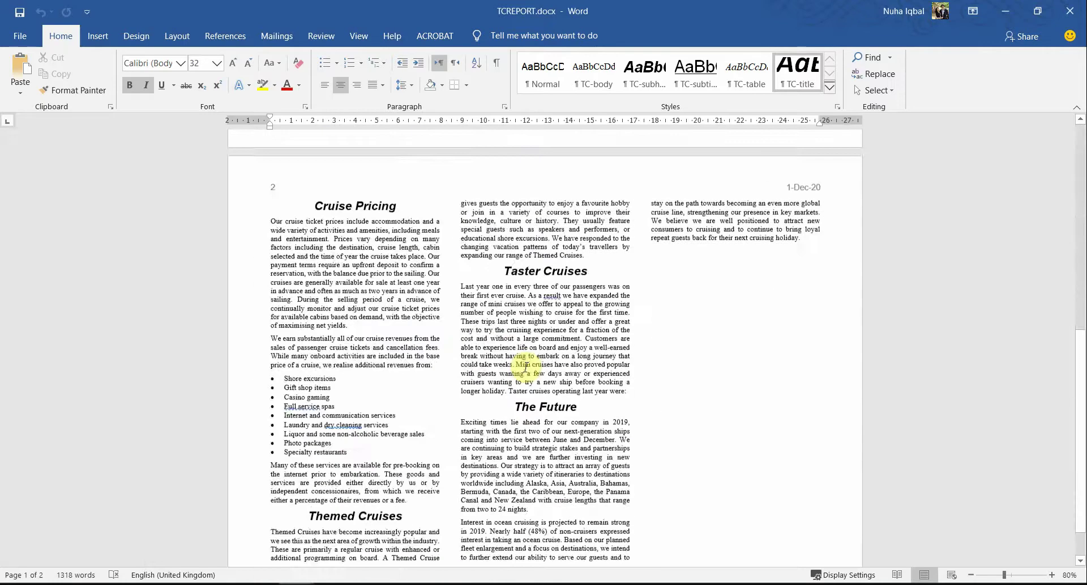
{"action": "key", "text": "alt+Tab"}
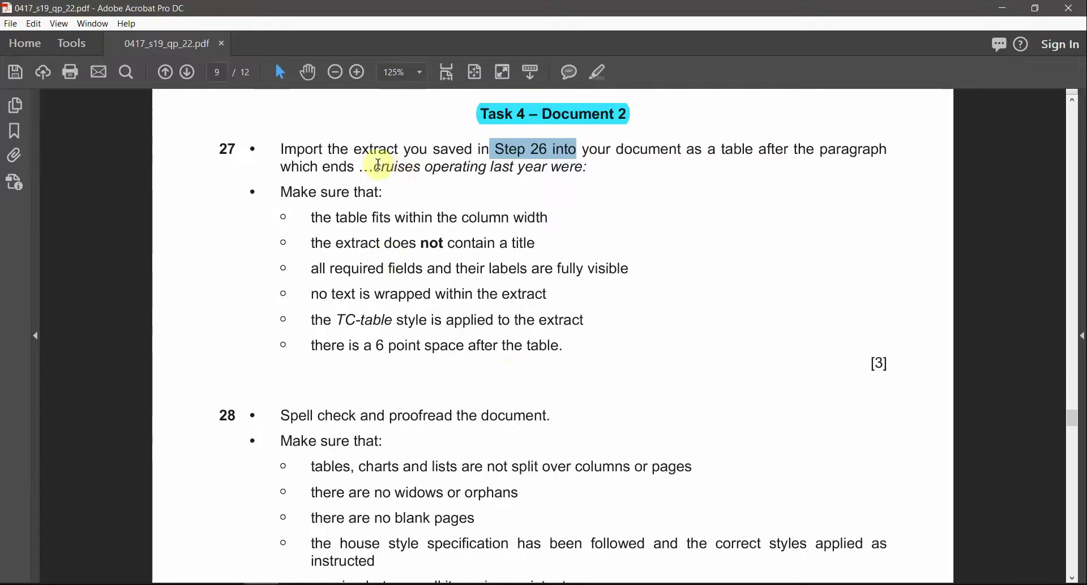
{"action": "left_click_drag", "start_coordinate": [376, 164], "coordinate": [598, 168]}
{"action": "key", "text": "ctrl+c"}
{"action": "key", "text": "alt+Tab"}
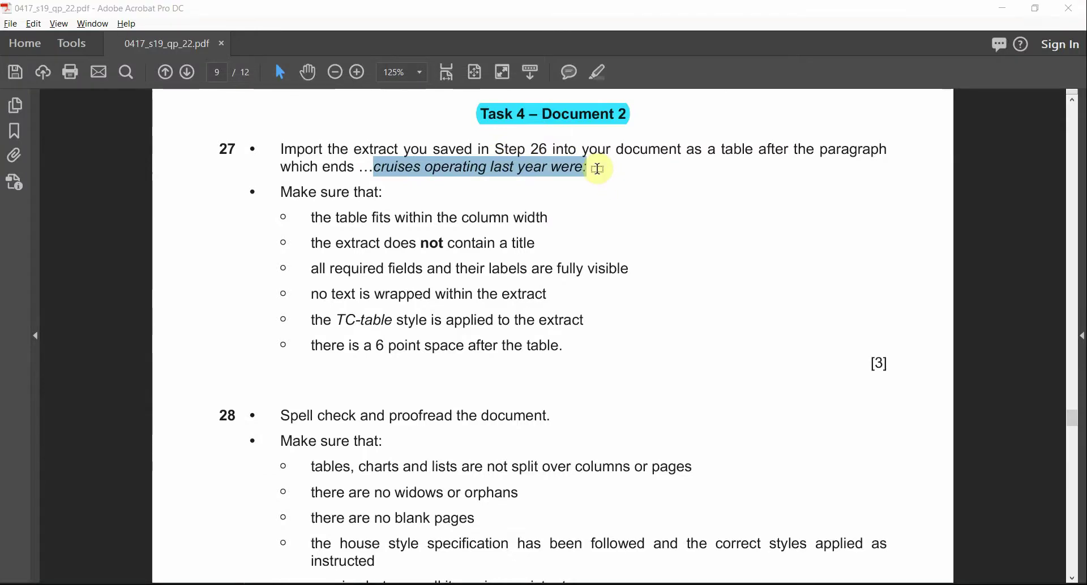
{"action": "key", "text": "ctrl+f"}
{"action": "key", "text": "ctrl+v"}
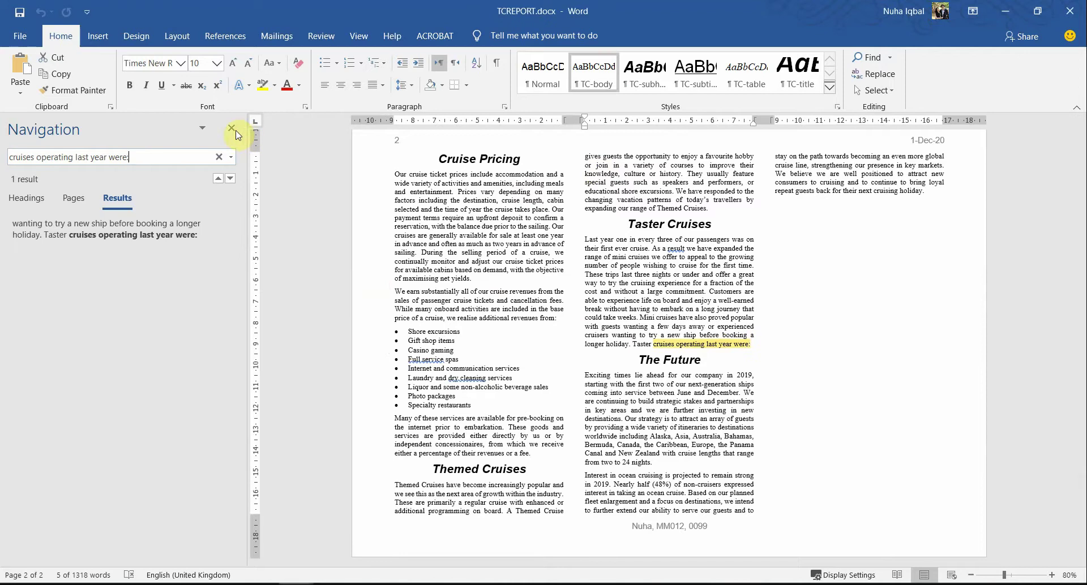
{"action": "scroll", "coordinate": [762, 425], "scroll_direction": "up", "scroll_amount": 10}
{"action": "key", "text": "Escape"}
Insert an empty paragraph after 'cruises operating last year were:' in the report.
{"action": "key", "text": "ctrl+Home"}
{"action": "scroll", "coordinate": [771, 509], "scroll_direction": "down", "scroll_amount": 8}
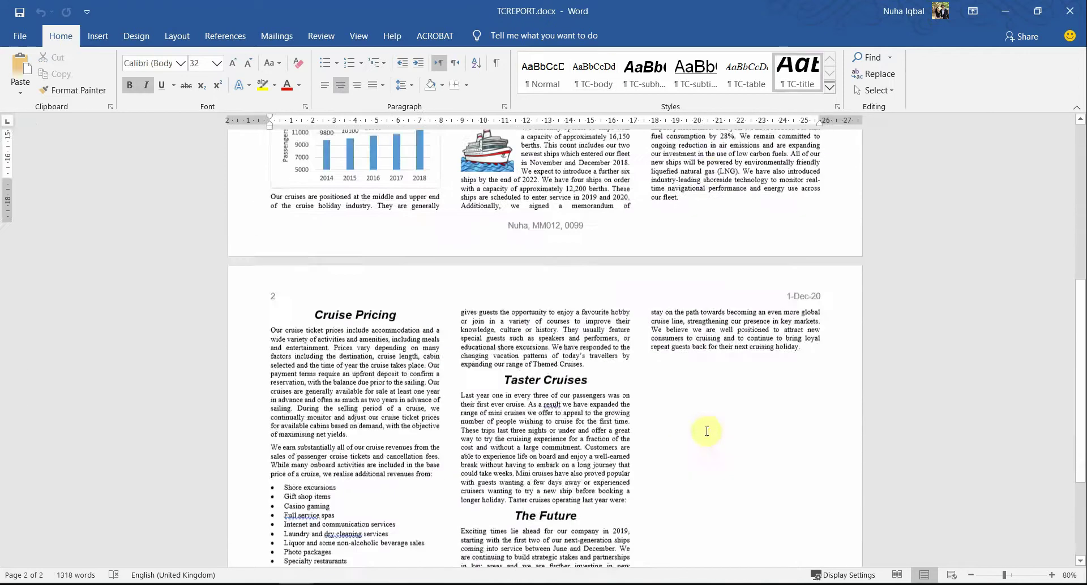
{"action": "scroll", "coordinate": [640, 452], "scroll_direction": "up", "scroll_amount": 7}
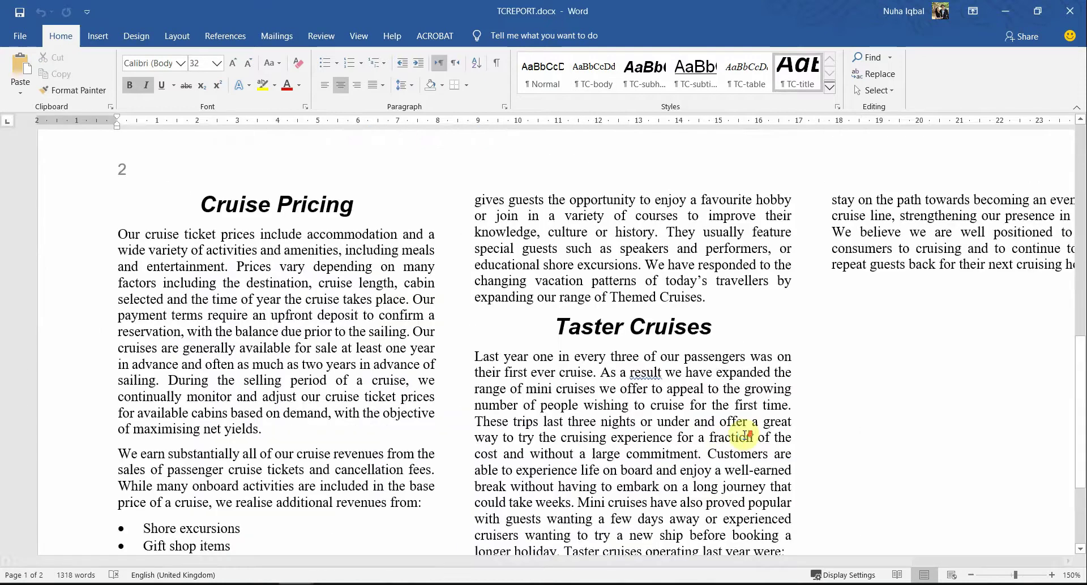
{"action": "scroll", "coordinate": [730, 430], "scroll_direction": "down", "scroll_amount": 5}
{"action": "scroll", "coordinate": [735, 397], "scroll_direction": "up", "scroll_amount": 3}
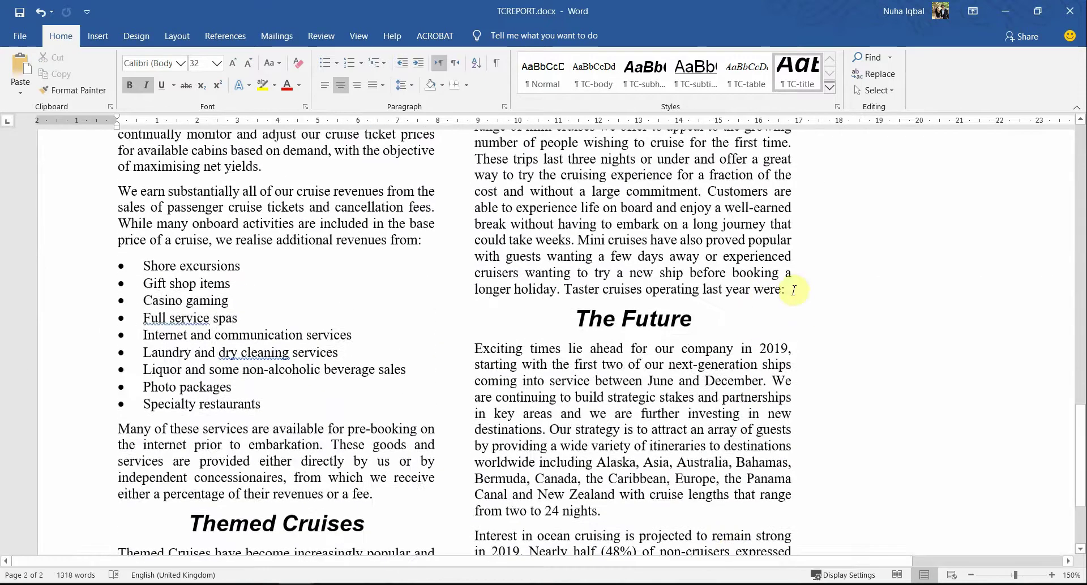
{"action": "left_click", "coordinate": [787, 289]}
{"action": "key", "text": "Return"}
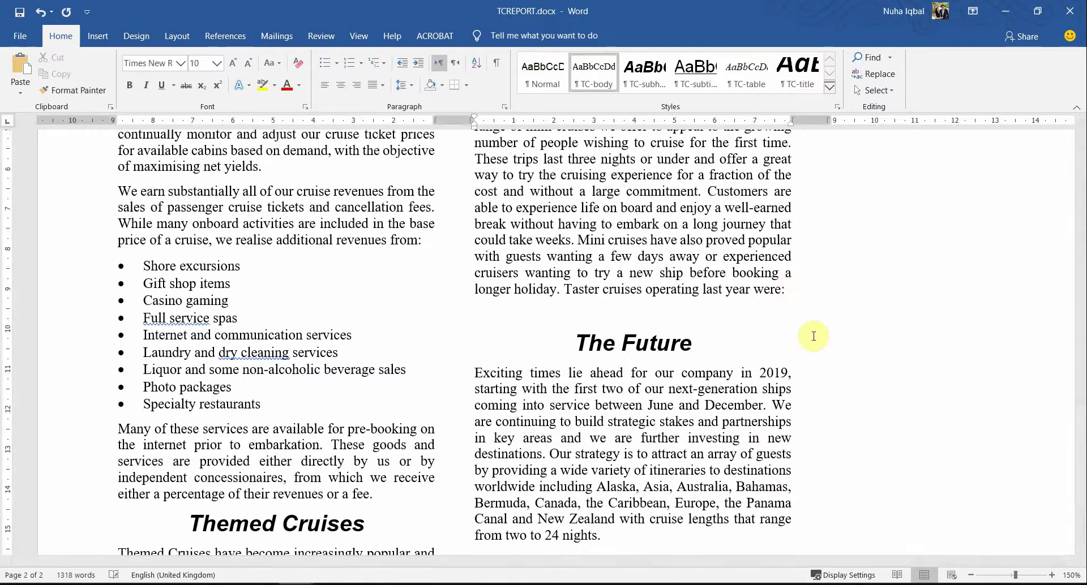
{"action": "key", "text": "alt+Tab"}
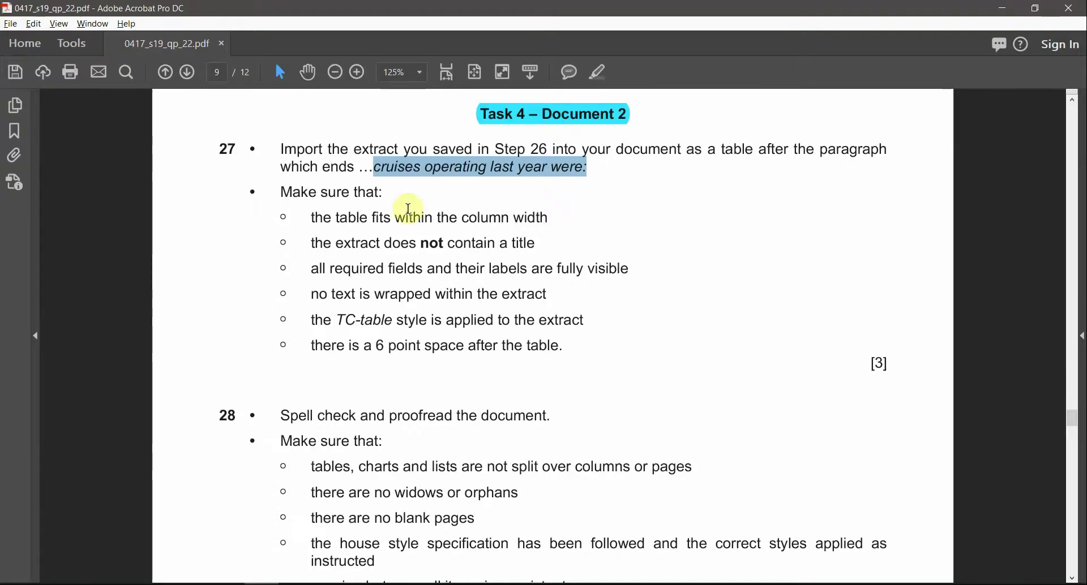
Open step 25 Extract.rtf from the source files folder in Word.
{"action": "left_click", "coordinate": [347, 210]}
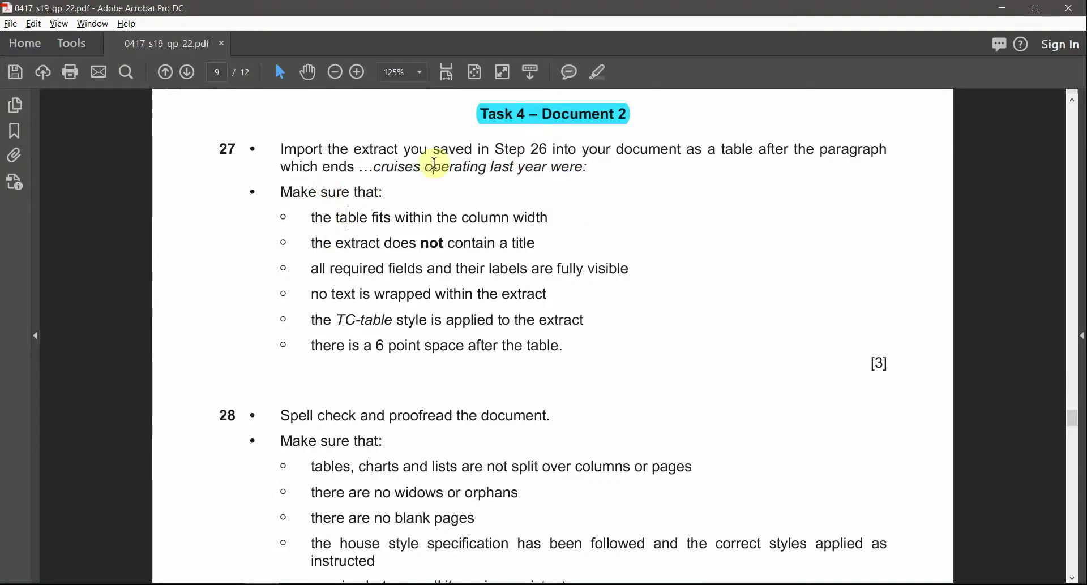
{"action": "key", "text": "alt+Tab"}
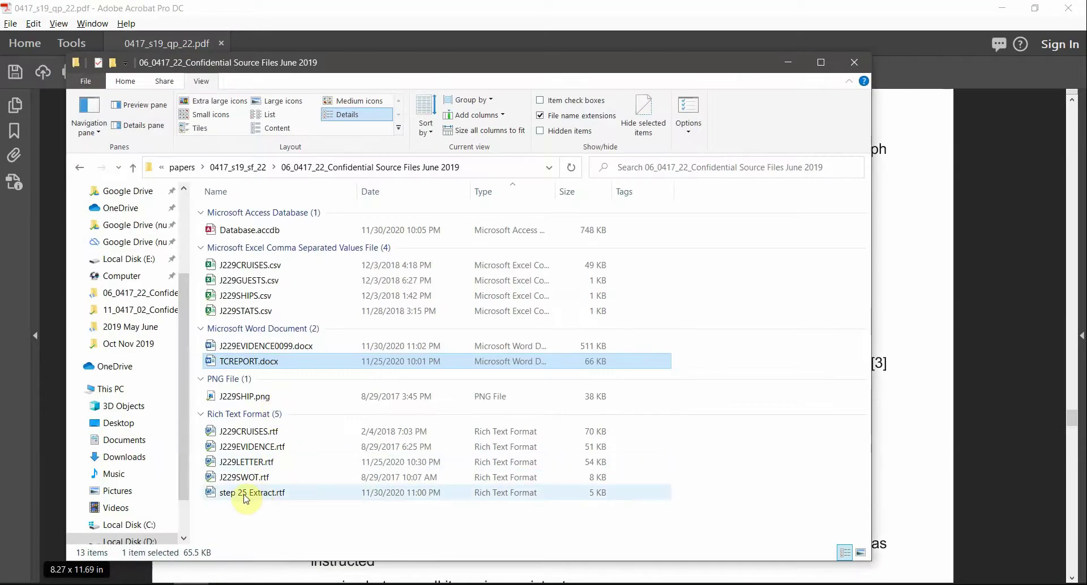
{"action": "left_click", "coordinate": [246, 494]}
{"action": "double_click", "coordinate": [244, 495]}
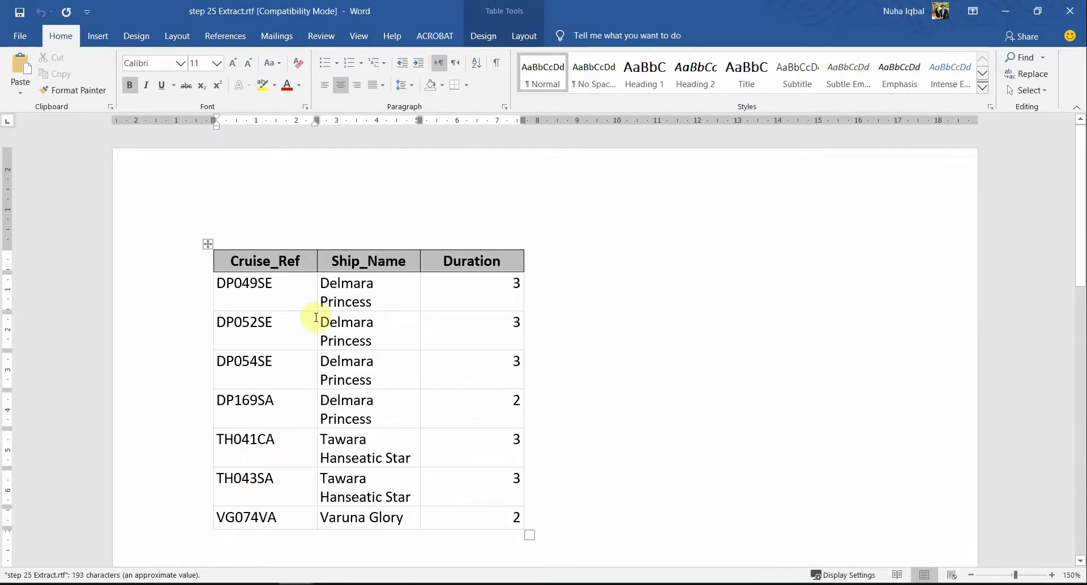
Copy the extract table and try the paste options at the empty line, undoing each attempt.
{"action": "left_click", "coordinate": [208, 244]}
{"action": "key", "text": "ctrl+c"}
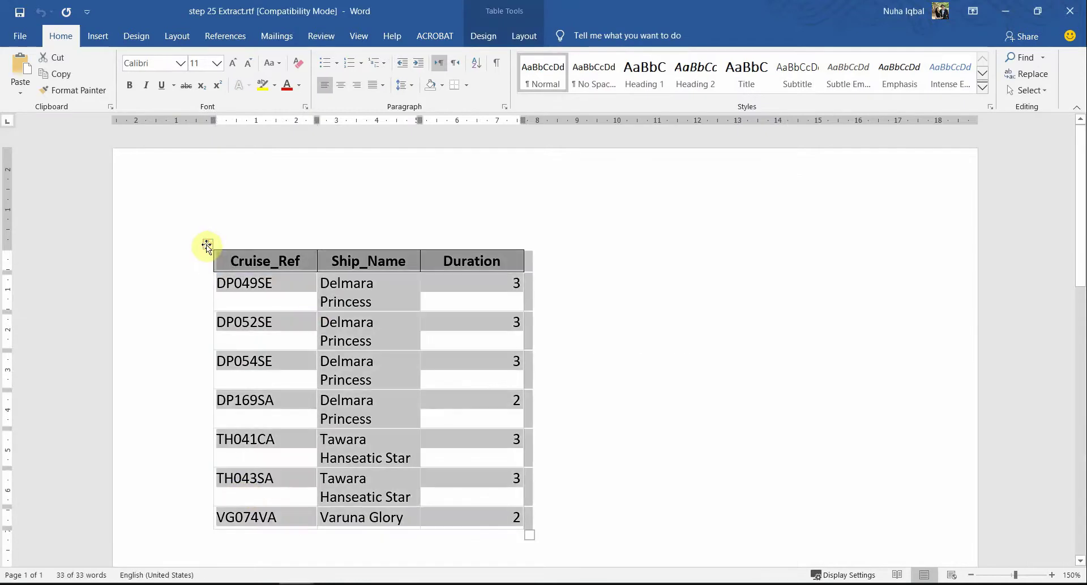
{"action": "left_click", "coordinate": [209, 250]}
{"action": "key", "text": "alt+Tab"}
{"action": "right_click", "coordinate": [541, 313]}
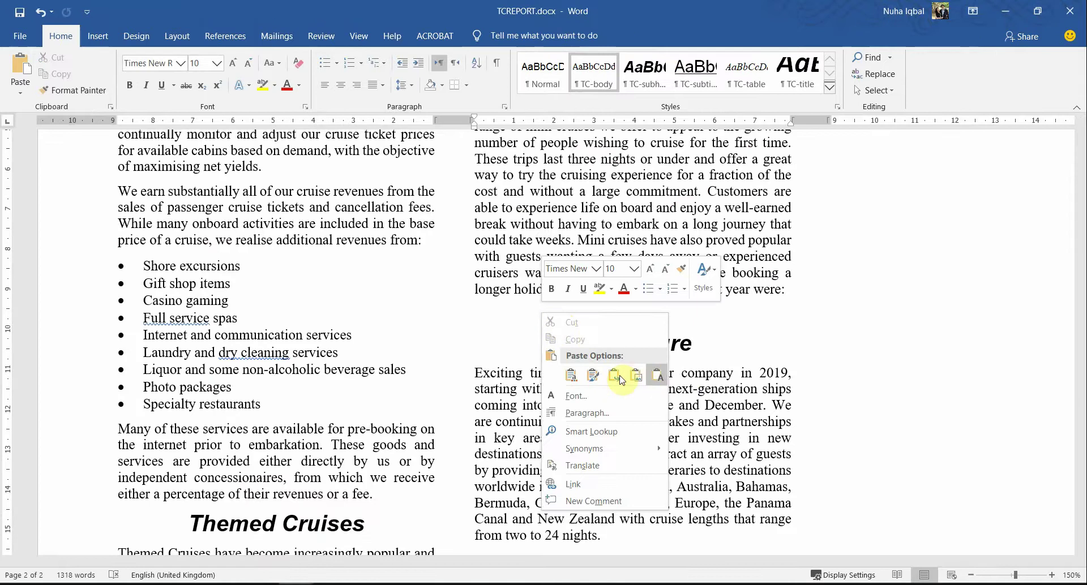
{"action": "left_click", "coordinate": [577, 374]}
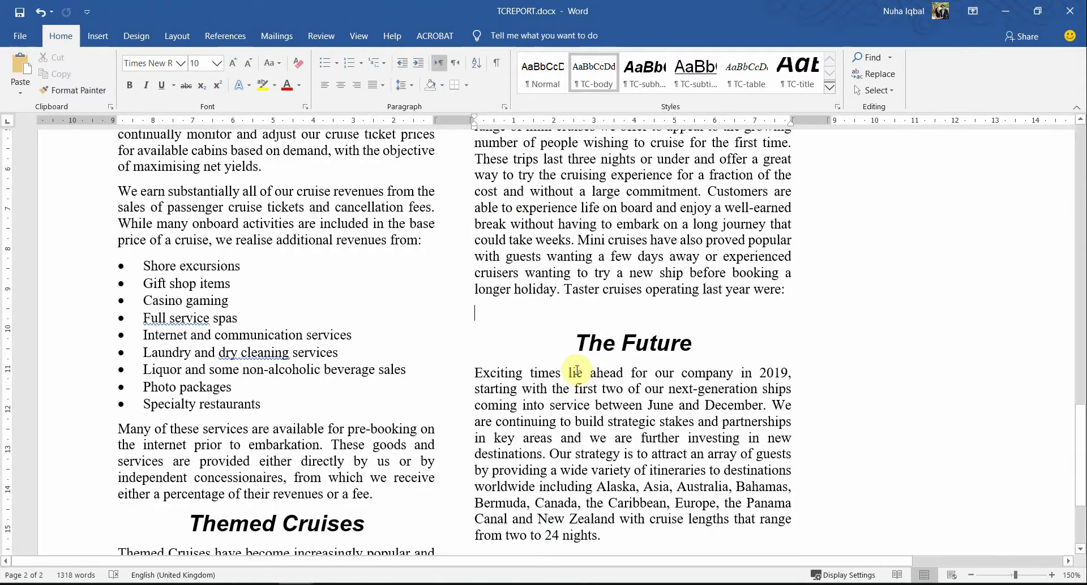
{"action": "key", "text": "ctrl+z"}
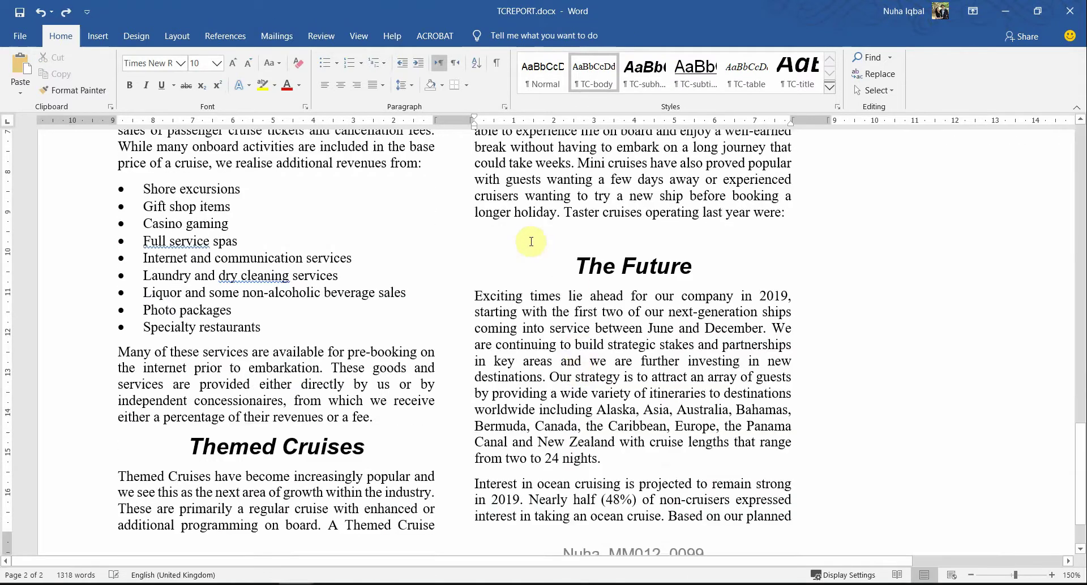
{"action": "right_click", "coordinate": [530, 242]}
{"action": "left_click", "coordinate": [648, 308]}
{"action": "key", "text": "ctrl+z"}
{"action": "right_click", "coordinate": [544, 230]}
{"action": "left_click", "coordinate": [655, 291]}
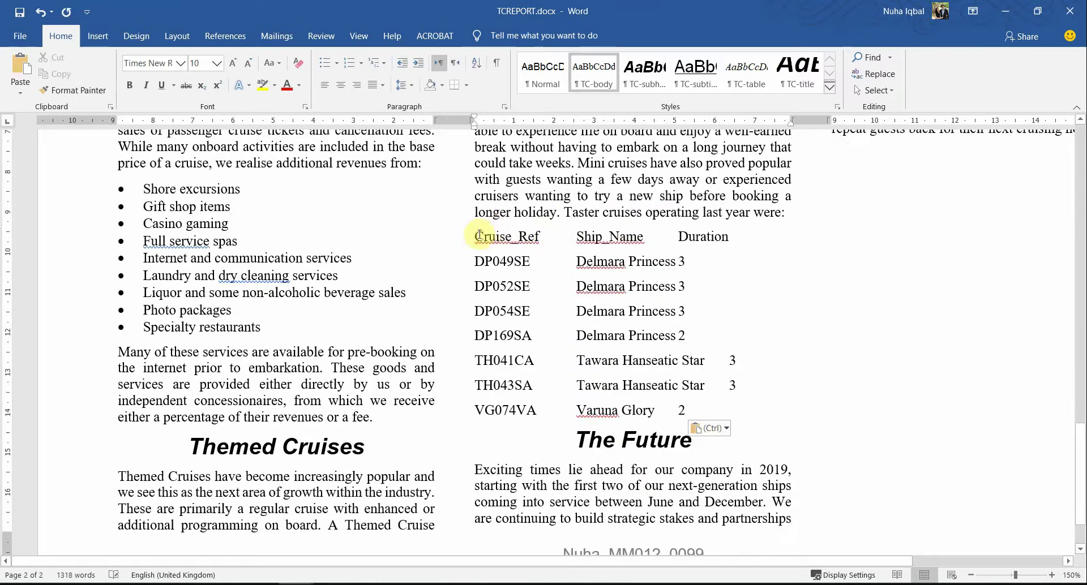
{"action": "left_click_drag", "start_coordinate": [476, 235], "coordinate": [583, 313]}
{"action": "key", "text": "ctrl+z"}
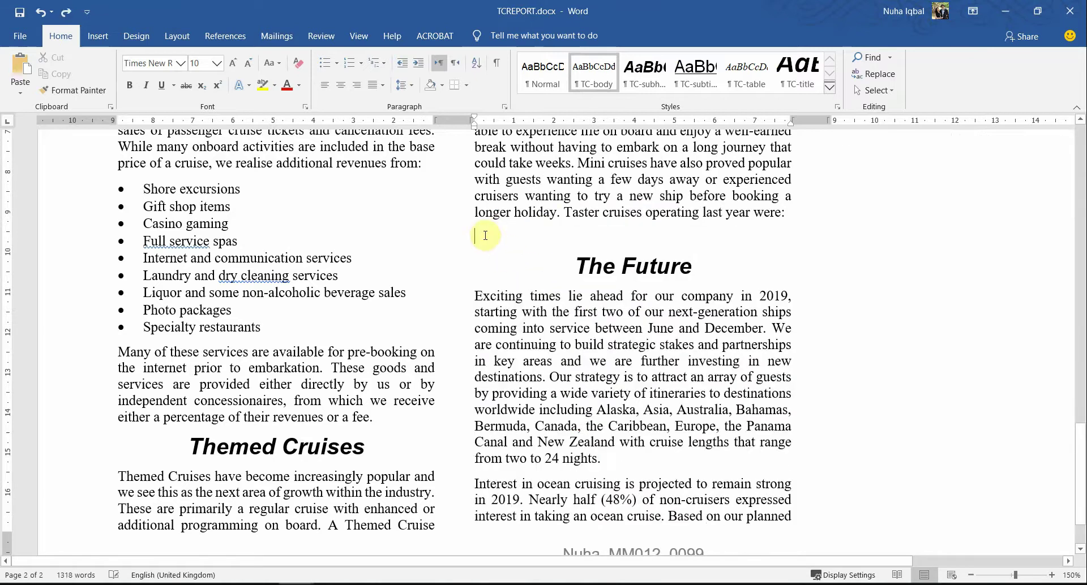
Paste the Cruise_Ref, Ship_Name, Duration table with Keep Source Formatting below the paragraph.
{"action": "right_click", "coordinate": [485, 235]}
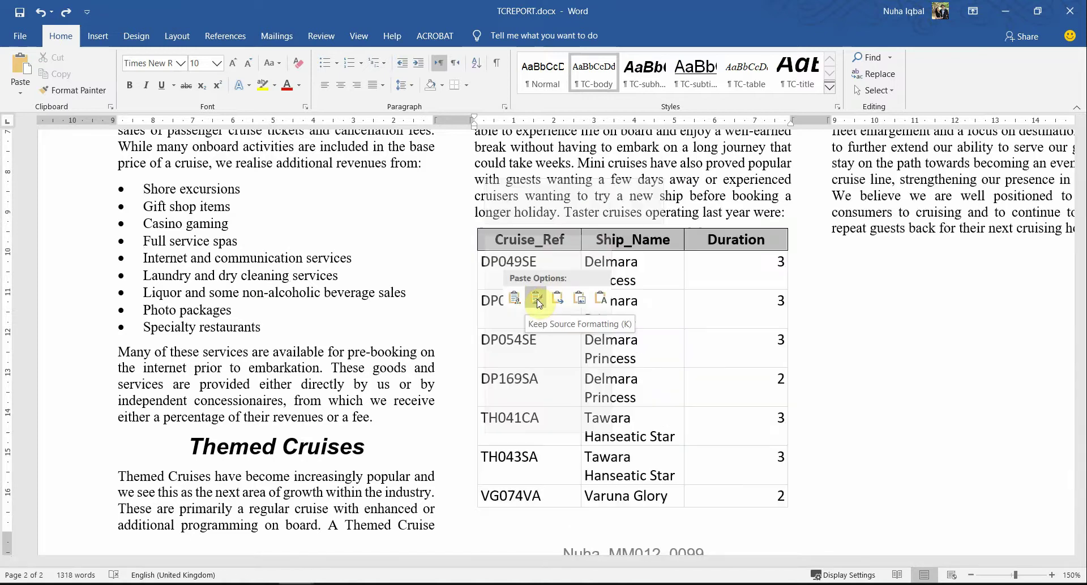
{"action": "left_click", "coordinate": [538, 303]}
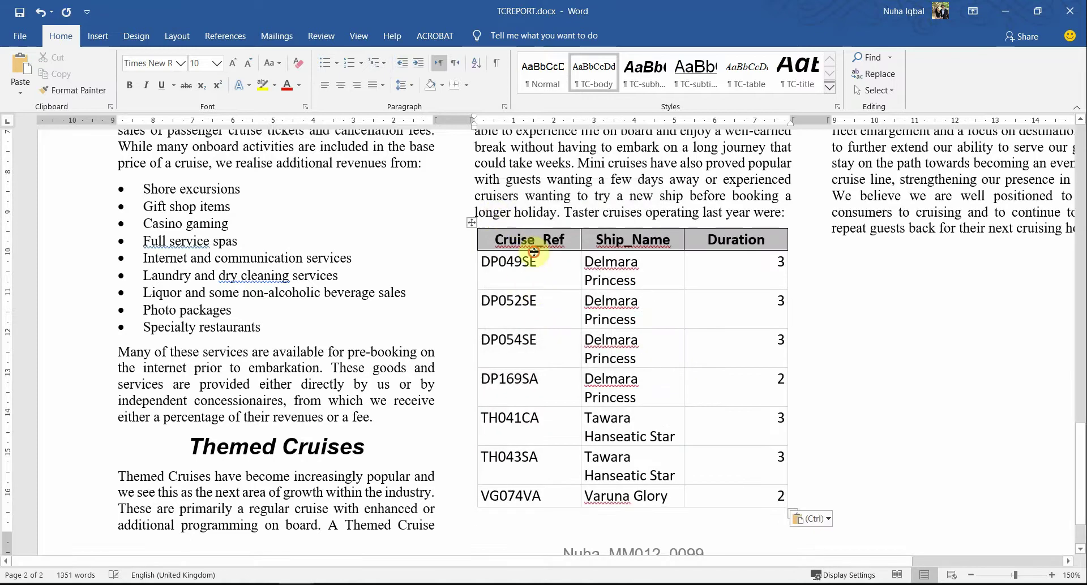
{"action": "left_click", "coordinate": [613, 242]}
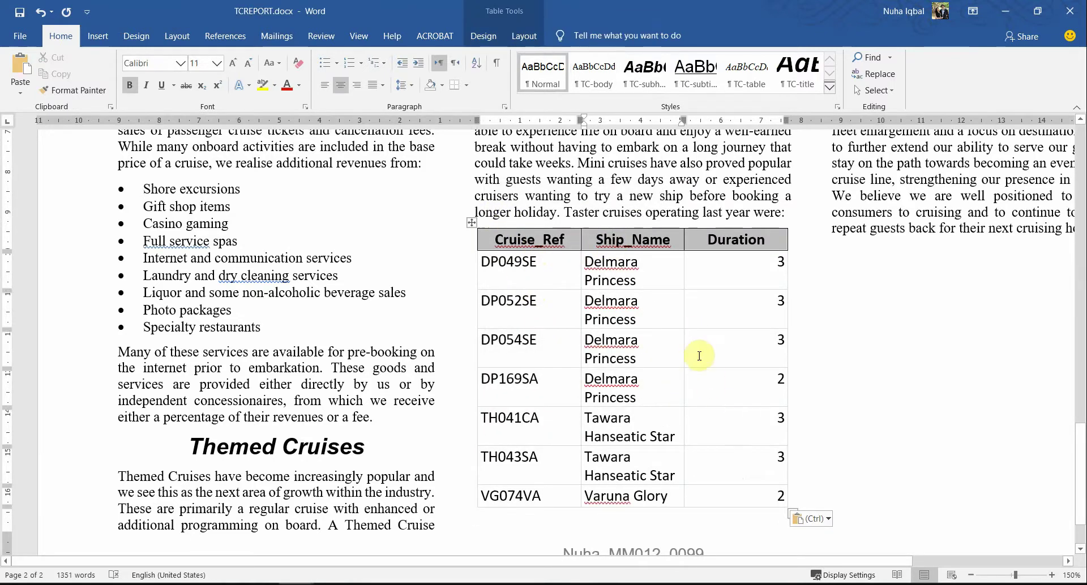
{"action": "scroll", "coordinate": [733, 409], "scroll_direction": "down", "scroll_amount": 2}
{"action": "scroll", "coordinate": [733, 409], "scroll_direction": "up", "scroll_amount": 6}
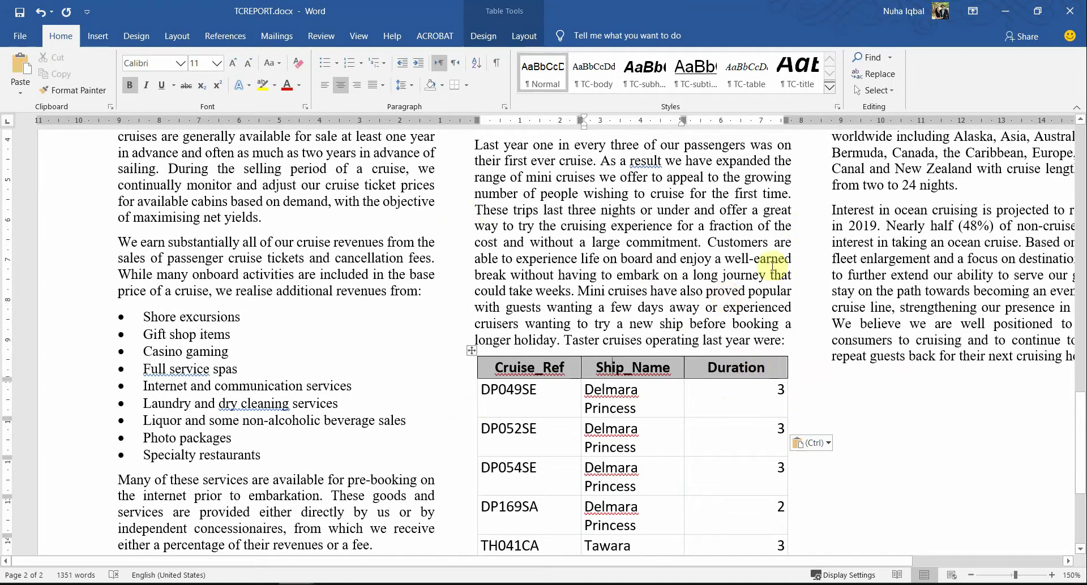
{"action": "scroll", "coordinate": [820, 432], "scroll_direction": "down", "scroll_amount": 6}
{"action": "scroll", "coordinate": [821, 435], "scroll_direction": "down", "scroll_amount": 2}
{"action": "scroll", "coordinate": [821, 435], "scroll_direction": "up", "scroll_amount": 10}
{"action": "scroll", "coordinate": [792, 430], "scroll_direction": "down", "scroll_amount": 1}
{"action": "scroll", "coordinate": [736, 453], "scroll_direction": "down", "scroll_amount": 5}
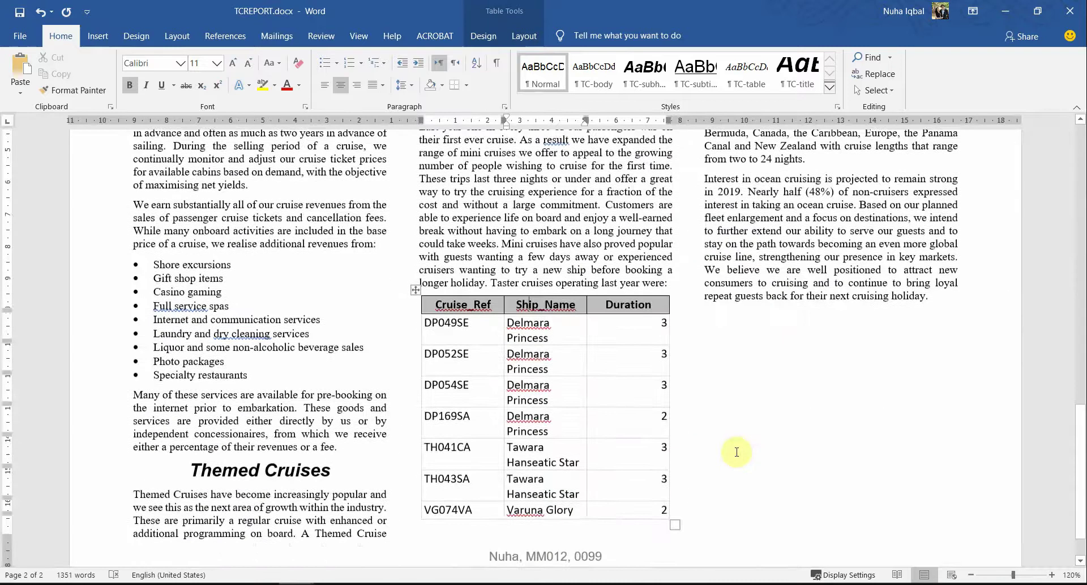
{"action": "scroll", "coordinate": [736, 452], "scroll_direction": "up", "scroll_amount": 2}
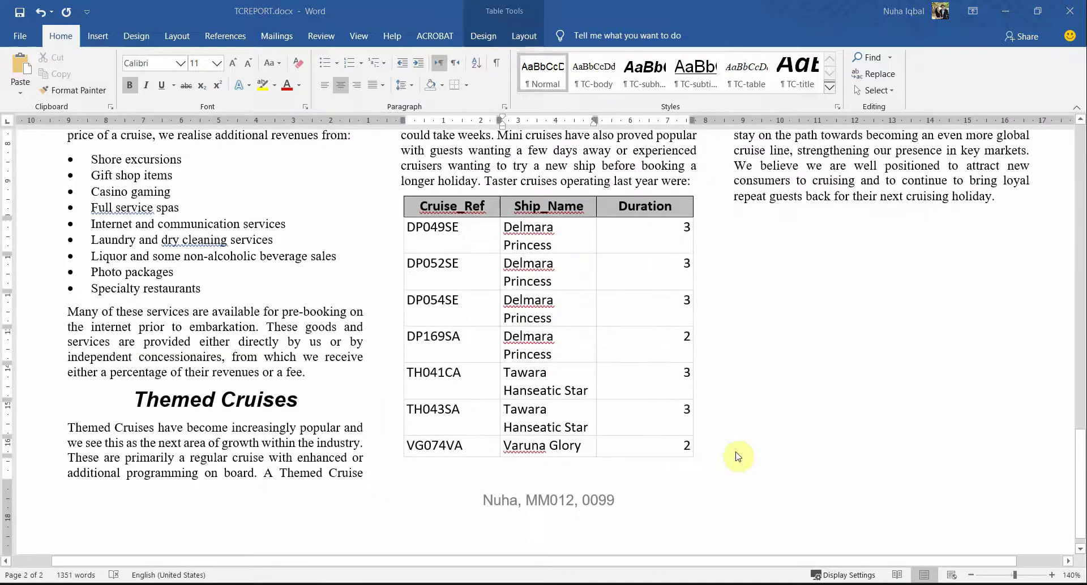
Highlight the 'within the column width' requirement in the Step 27 checklist.
{"action": "key", "text": "alt+Tab"}
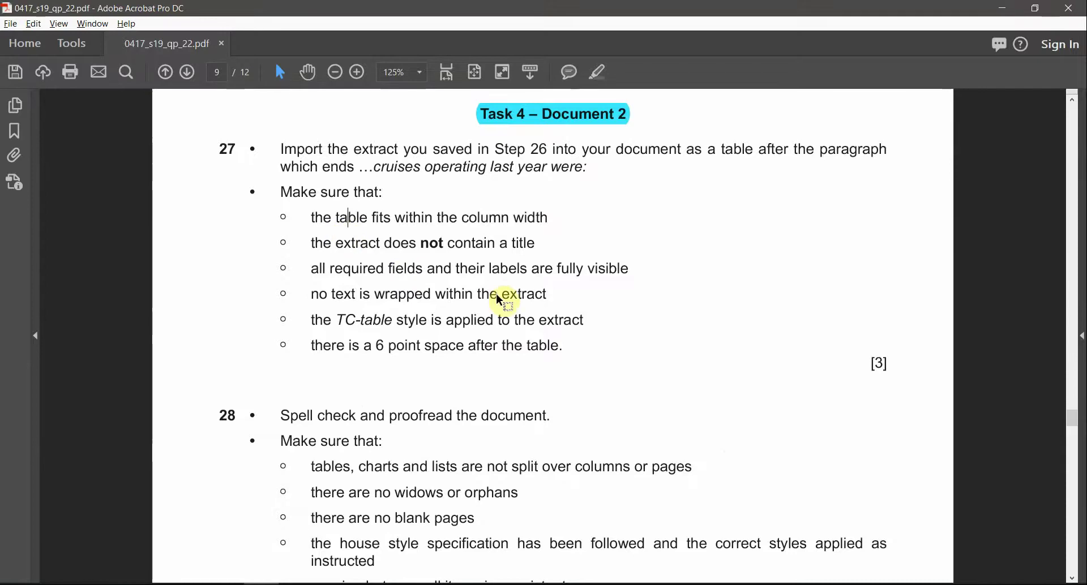
{"action": "scroll", "coordinate": [502, 297], "scroll_direction": "up", "scroll_amount": 1}
{"action": "left_click_drag", "start_coordinate": [345, 191], "coordinate": [547, 198]}
{"action": "key", "text": "alt+Tab"}
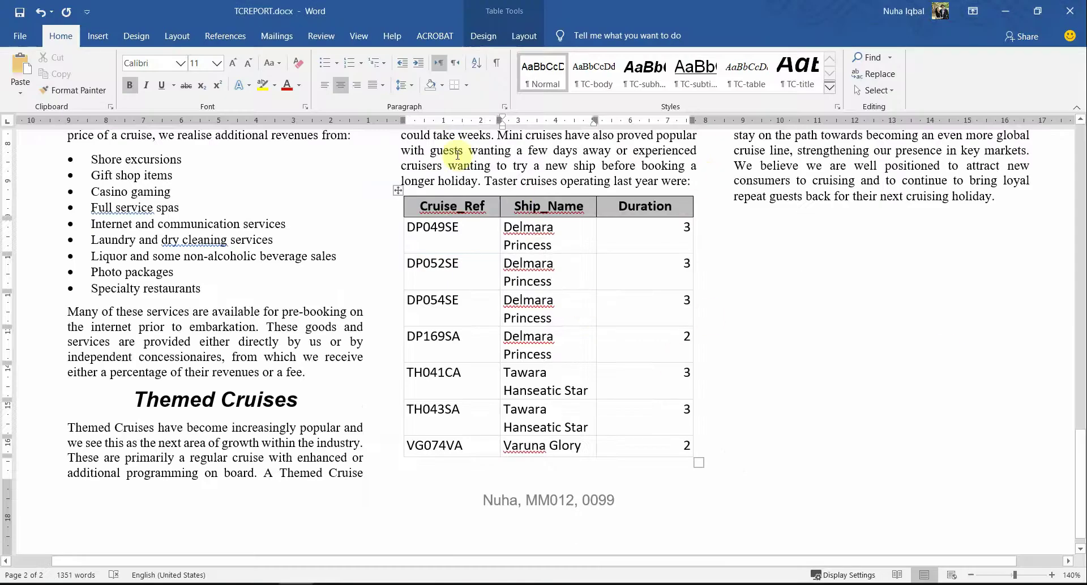
{"action": "key", "text": "alt+Tab"}
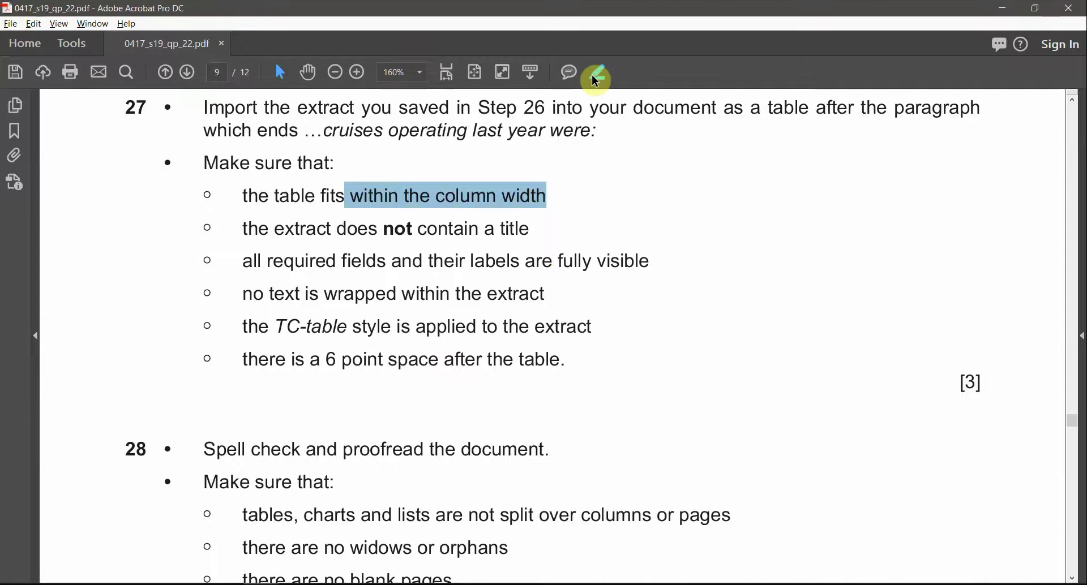
{"action": "left_click", "coordinate": [596, 75]}
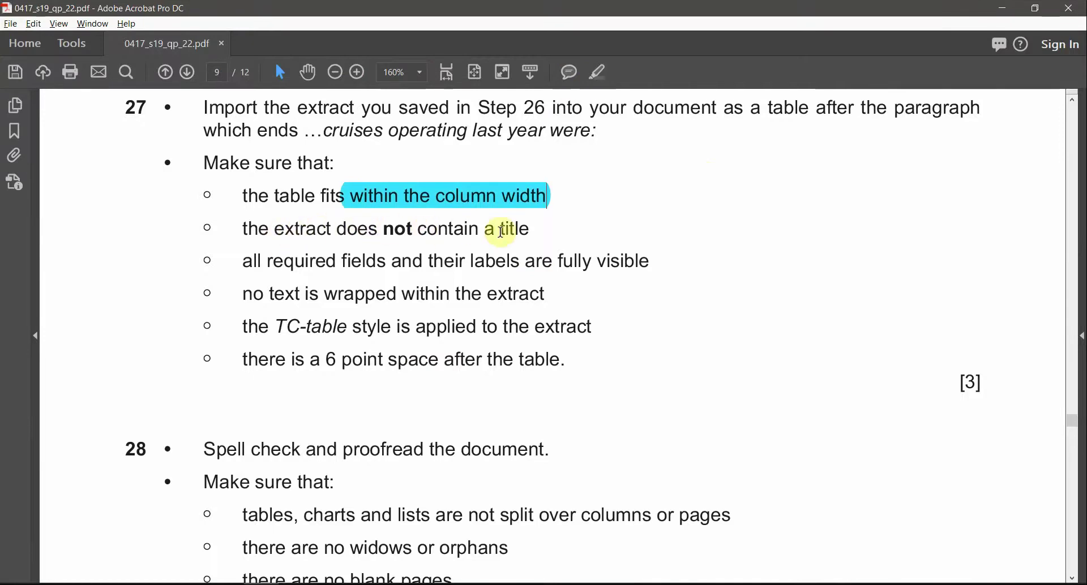
Check the table's header row, then highlight the 'fields and labels fully visible' requirement.
{"action": "left_click_drag", "start_coordinate": [524, 227], "coordinate": [391, 227]}
{"action": "key", "text": "alt+Tab"}
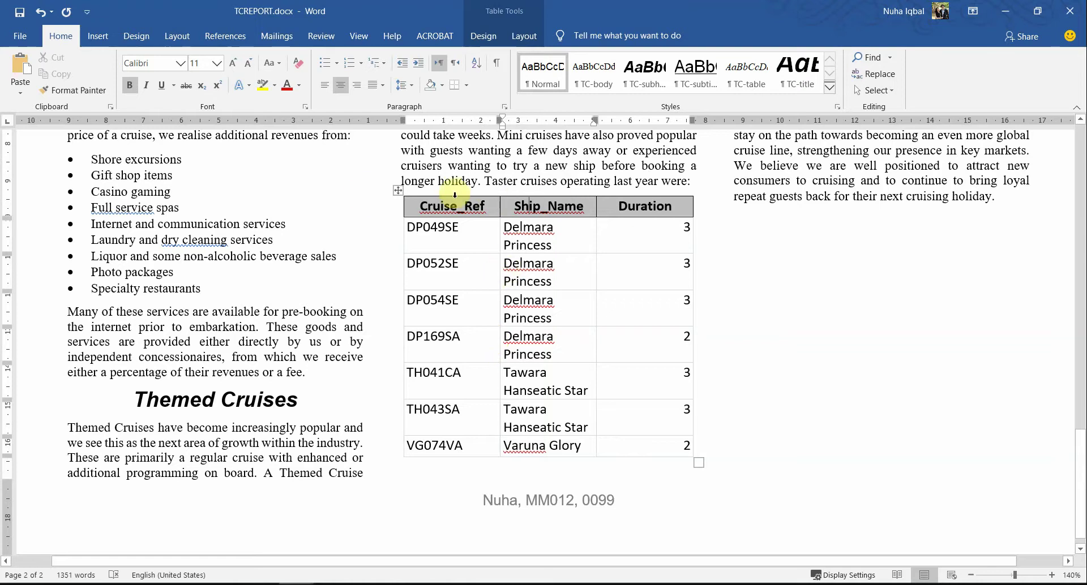
{"action": "left_click_drag", "start_coordinate": [455, 197], "coordinate": [639, 207]}
{"action": "key", "text": "alt+Tab"}
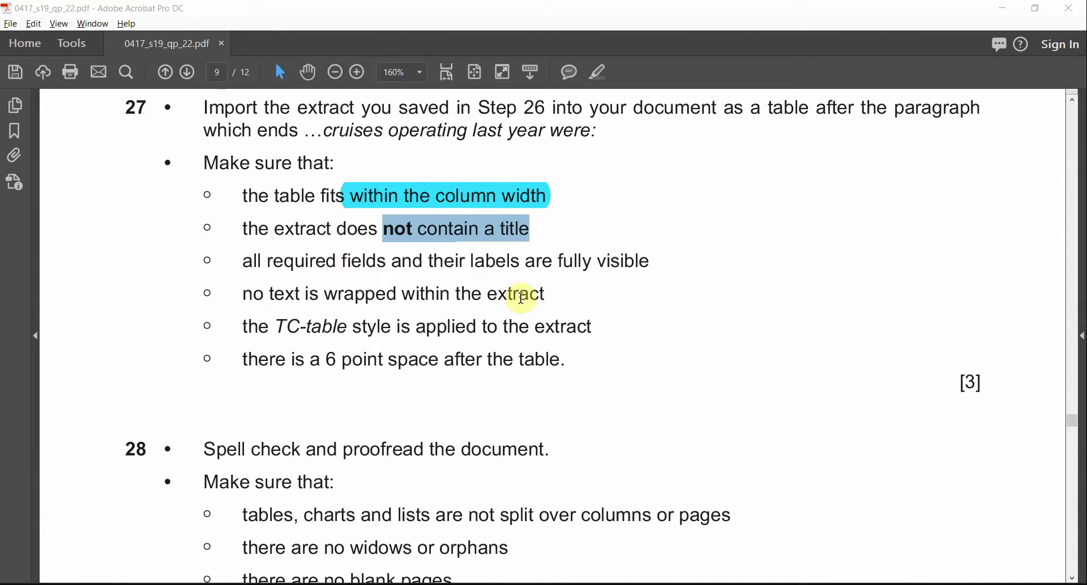
{"action": "key", "text": "alt+Tab"}
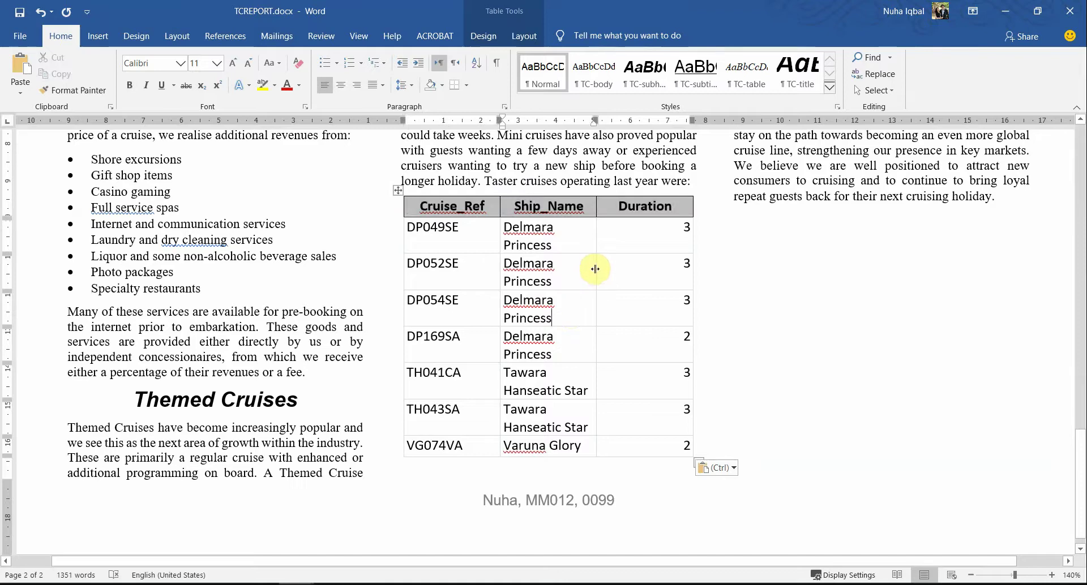
{"action": "key", "text": "alt+Tab"}
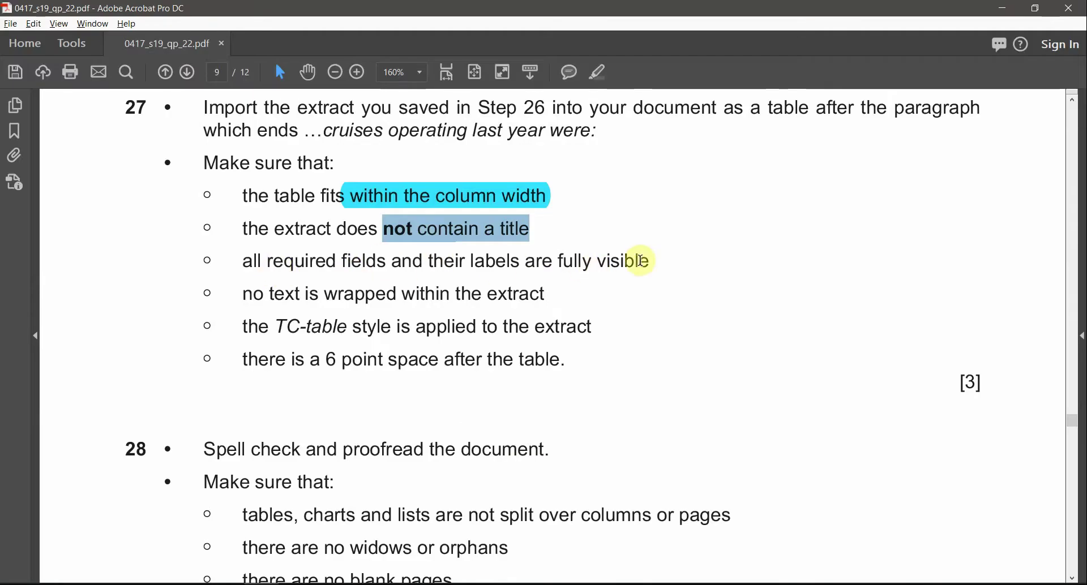
{"action": "left_click_drag", "start_coordinate": [641, 261], "coordinate": [490, 313]}
{"action": "left_click", "coordinate": [593, 83]}
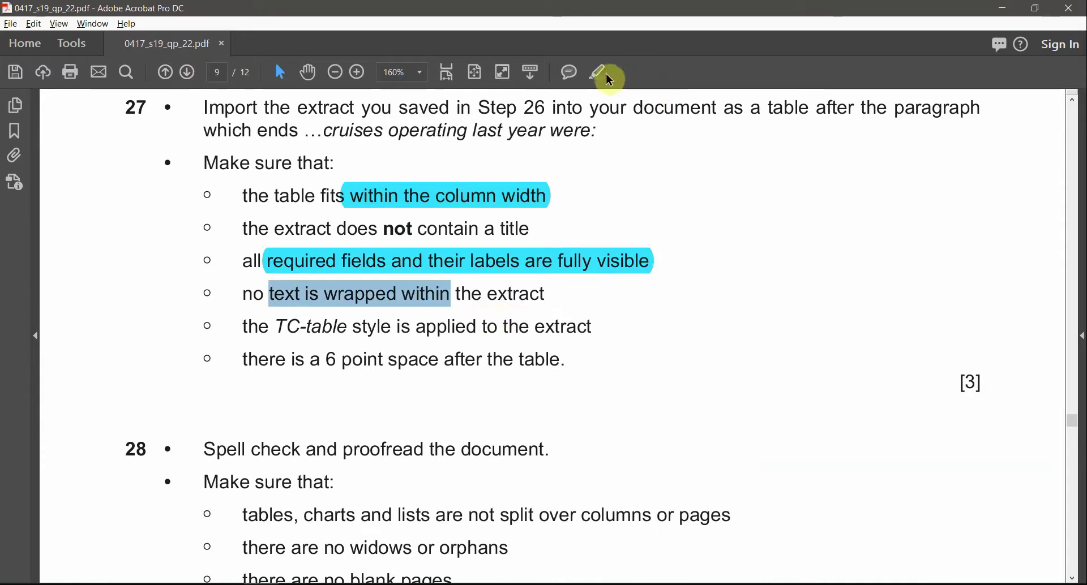
Highlight the 'no title' and 'no text is wrapped' Step 27 requirements.
{"action": "left_click_drag", "start_coordinate": [288, 229], "coordinate": [488, 230]}
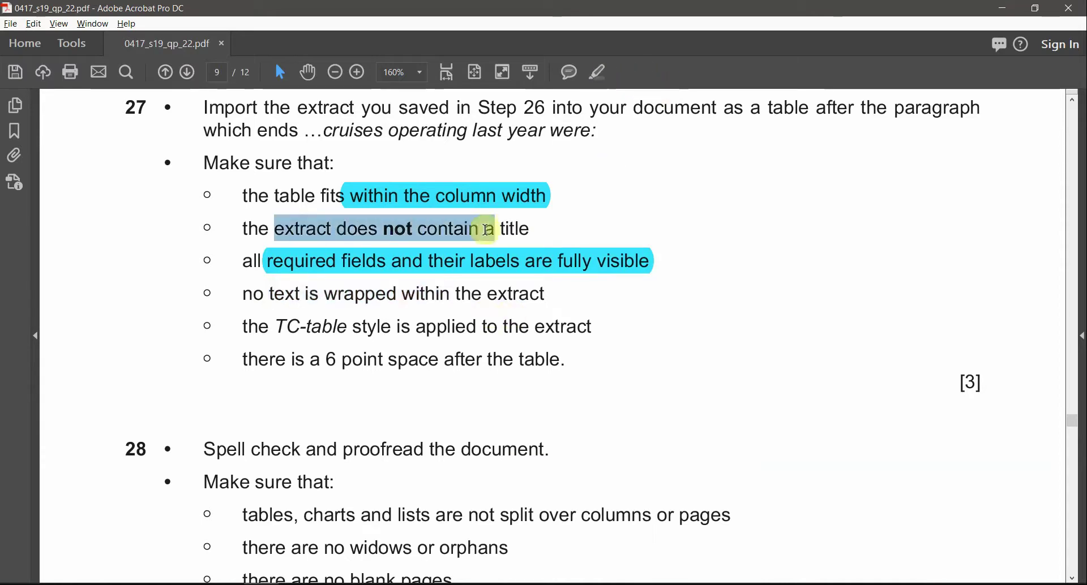
{"action": "left_click", "coordinate": [593, 73]}
{"action": "left_click_drag", "start_coordinate": [242, 295], "coordinate": [545, 295]}
{"action": "left_click", "coordinate": [600, 75]}
Narrow Cruise_Ref and widen Ship_Name so every ship name fits on one line.
{"action": "key", "text": "alt+Tab"}
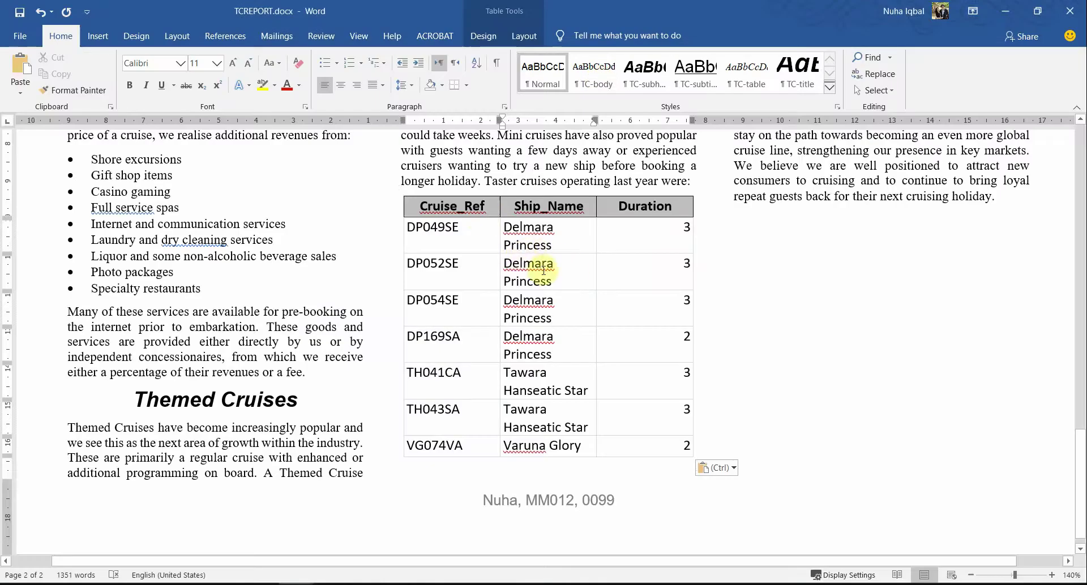
{"action": "left_click_drag", "start_coordinate": [553, 246], "coordinate": [504, 227]}
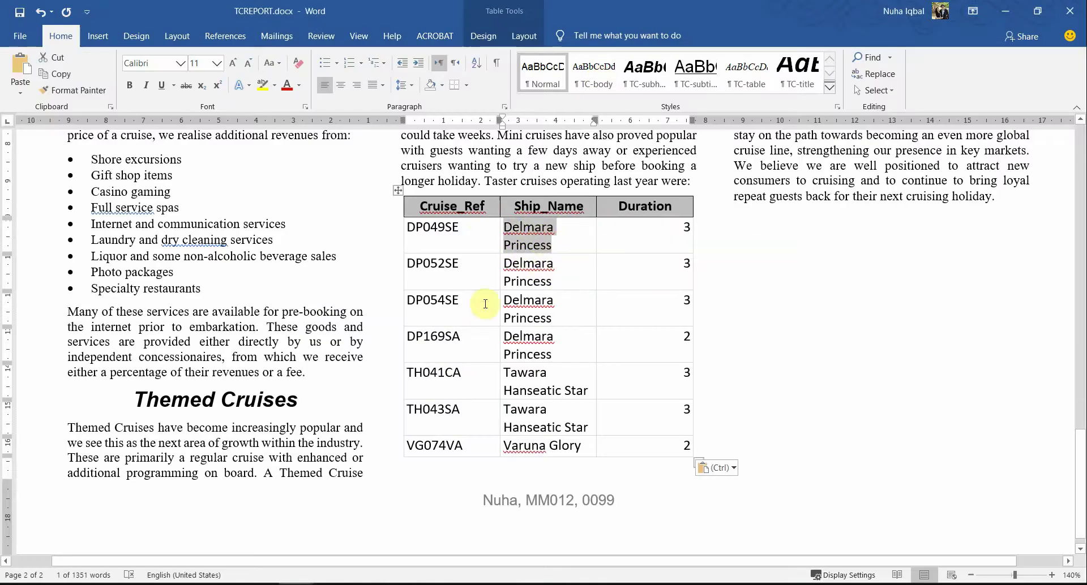
{"action": "left_click", "coordinate": [496, 263]}
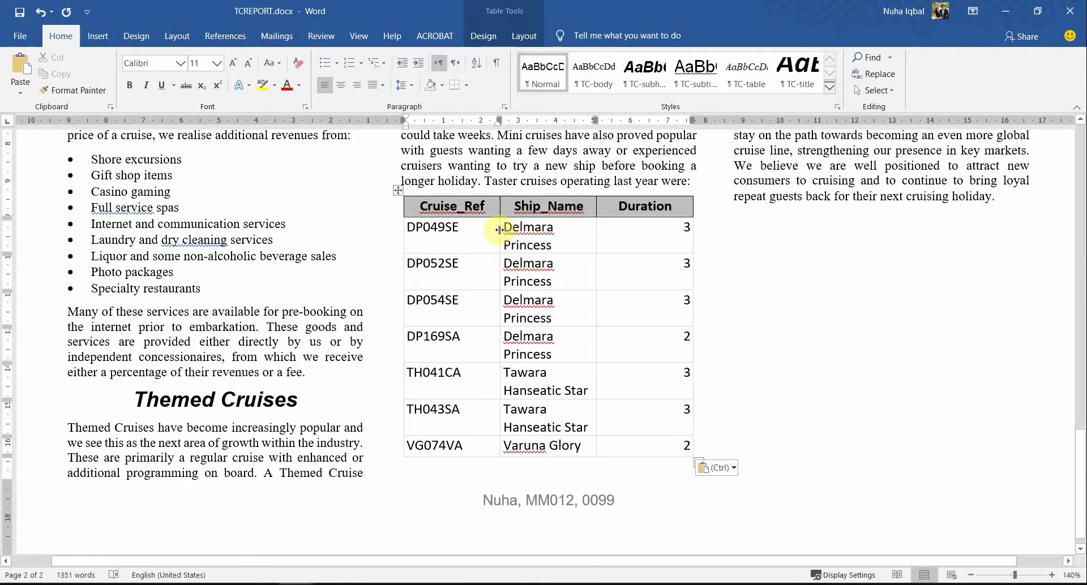
{"action": "left_click_drag", "start_coordinate": [500, 229], "coordinate": [484, 231]}
{"action": "mouse_move", "coordinate": [623, 229]}
{"action": "left_mouse_down"}
{"action": "mouse_move", "coordinate": [636, 227]}
{"action": "mouse_move", "coordinate": [624, 227]}
{"action": "left_mouse_up"}
{"action": "left_click", "coordinate": [591, 311]}
{"action": "scroll", "coordinate": [575, 422], "scroll_direction": "up", "scroll_amount": 1}
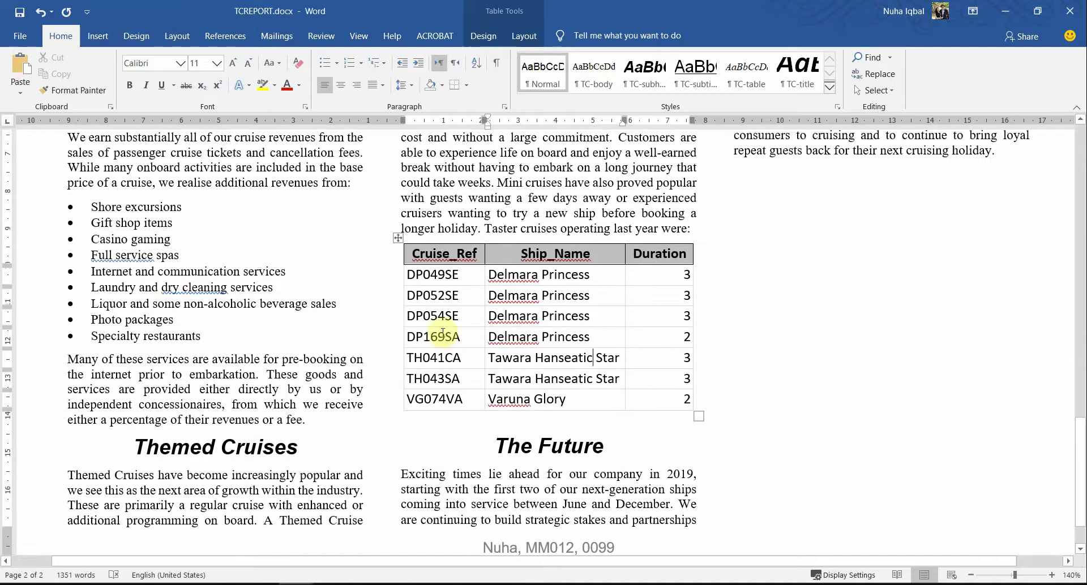
{"action": "key", "text": "alt+Tab"}
{"action": "left_click_drag", "start_coordinate": [245, 327], "coordinate": [595, 328]}
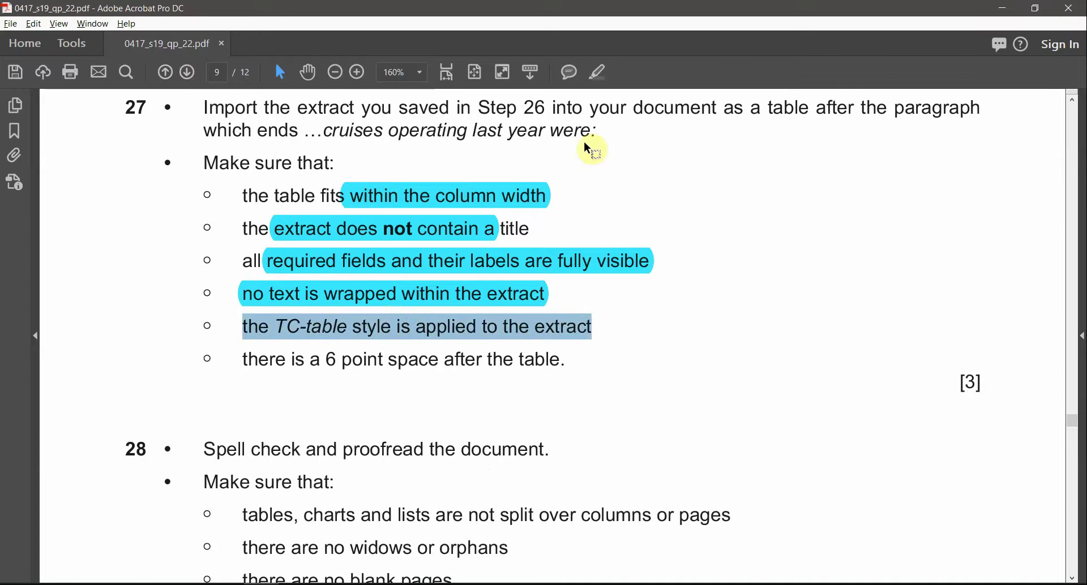
Highlight the TC-table requirement and apply the TC-table style to the cruise table.
{"action": "left_click", "coordinate": [596, 71]}
{"action": "key", "text": "alt+Tab"}
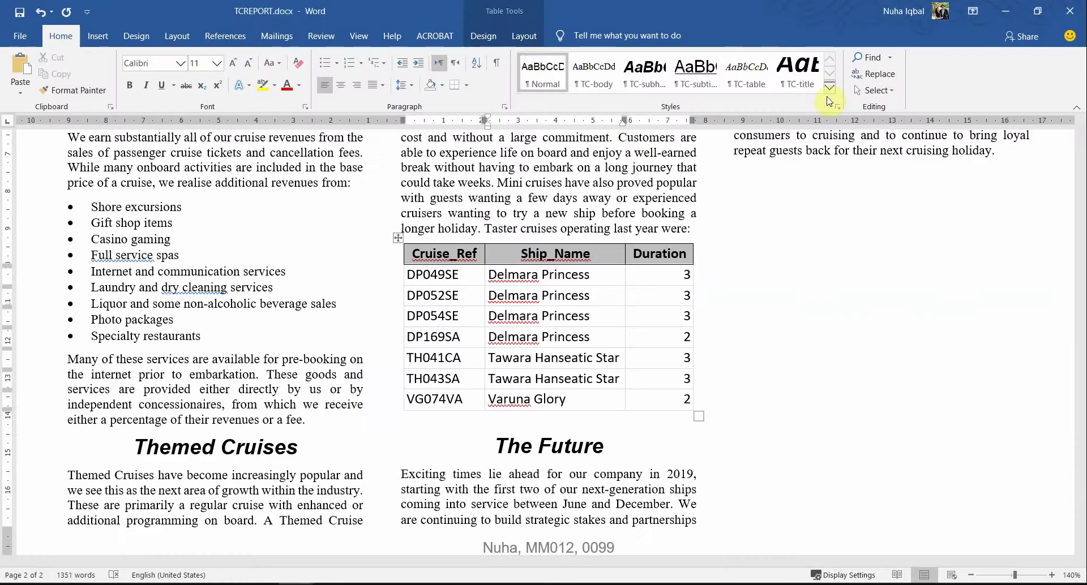
{"action": "left_click", "coordinate": [831, 88]}
{"action": "left_click", "coordinate": [837, 107]}
{"action": "left_click_drag", "start_coordinate": [374, 271], "coordinate": [623, 403]}
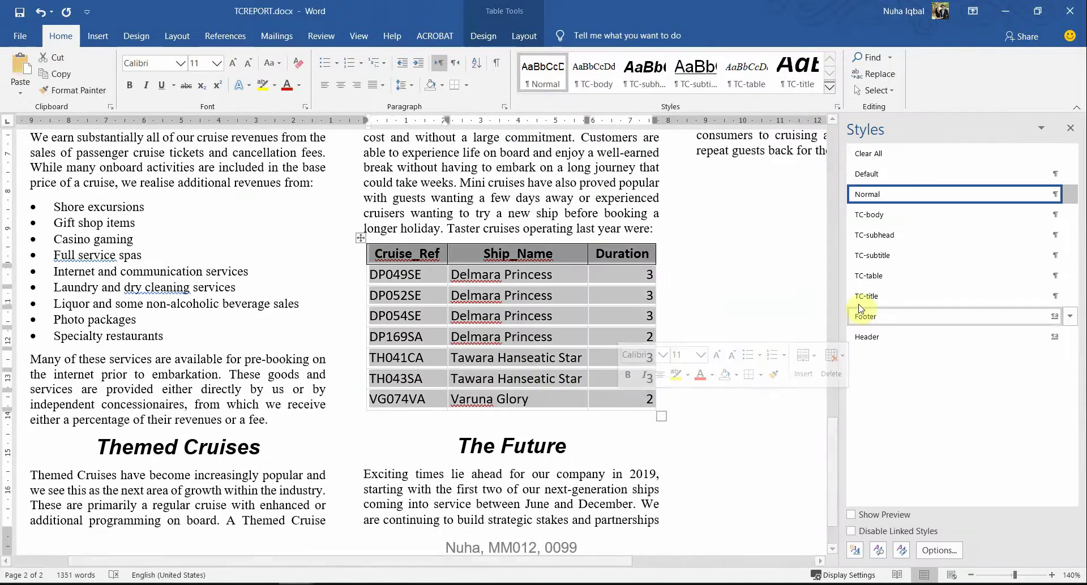
{"action": "left_click", "coordinate": [874, 277]}
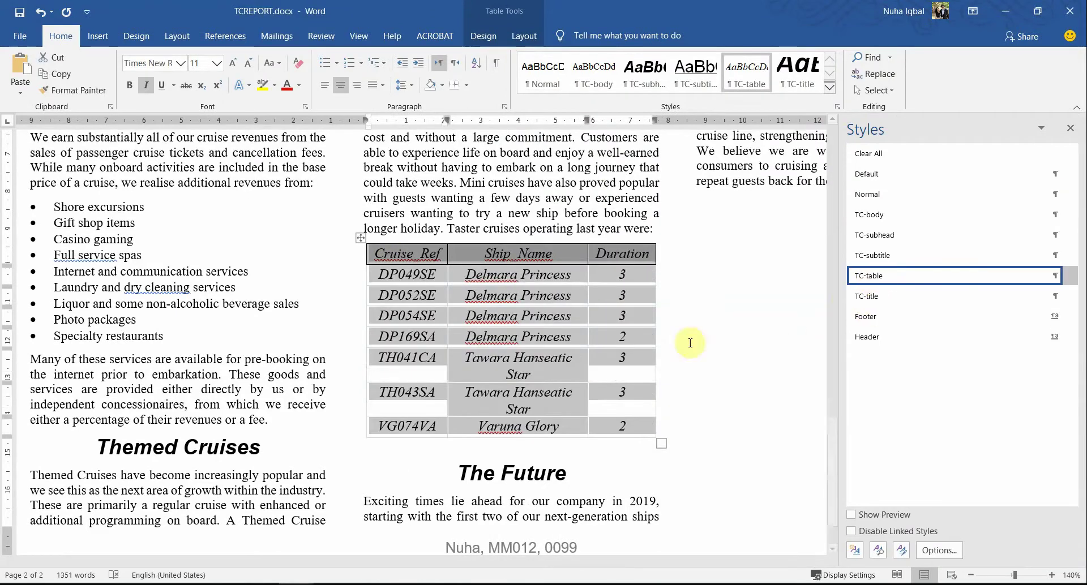
Widen the Ship Name column so 'Tawara Hanseatic Star' fits on one line.
{"action": "left_click", "coordinate": [541, 361]}
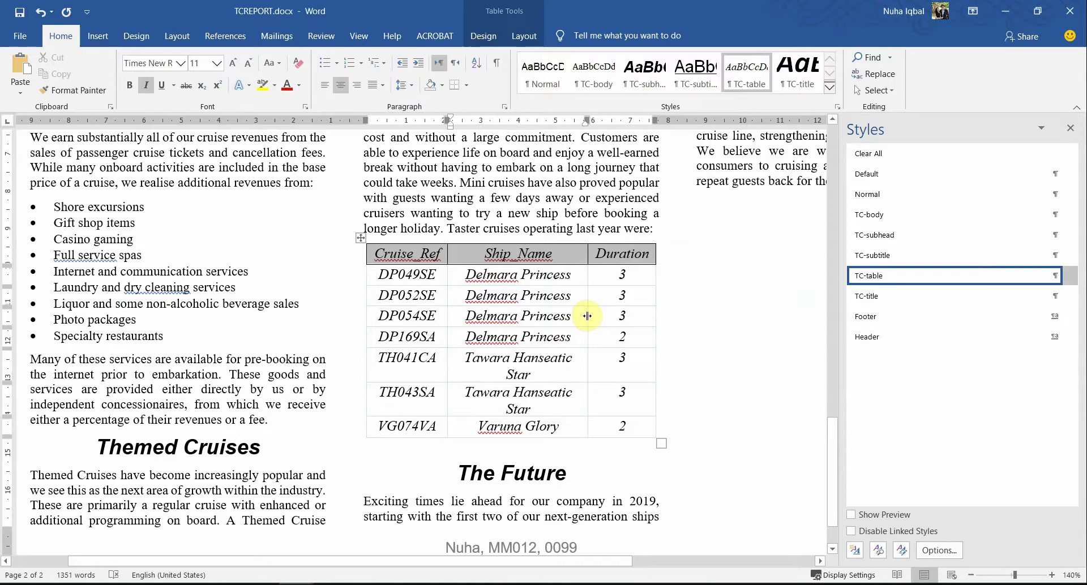
{"action": "mouse_move", "coordinate": [587, 316]}
{"action": "left_mouse_down"}
{"action": "mouse_move", "coordinate": [614, 315]}
{"action": "mouse_move", "coordinate": [588, 316]}
{"action": "left_mouse_up"}
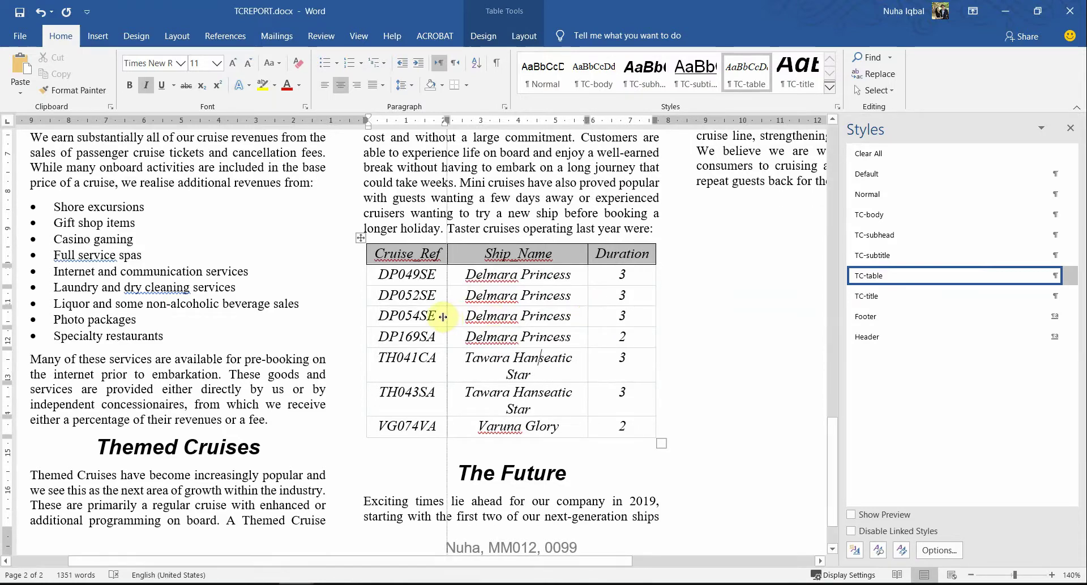
{"action": "left_click_drag", "start_coordinate": [447, 317], "coordinate": [438, 317]}
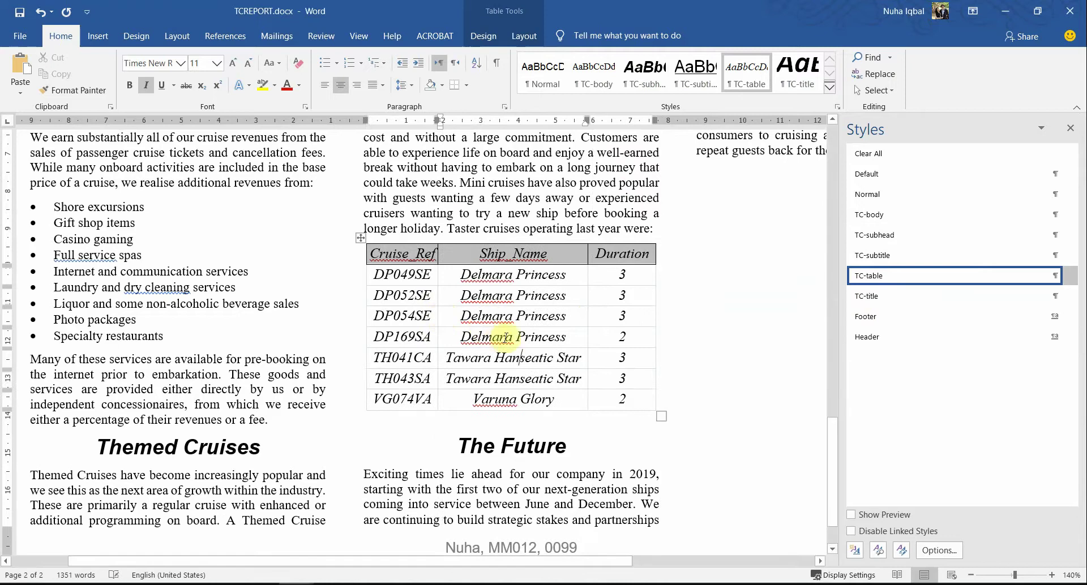
{"action": "left_click", "coordinate": [506, 338]}
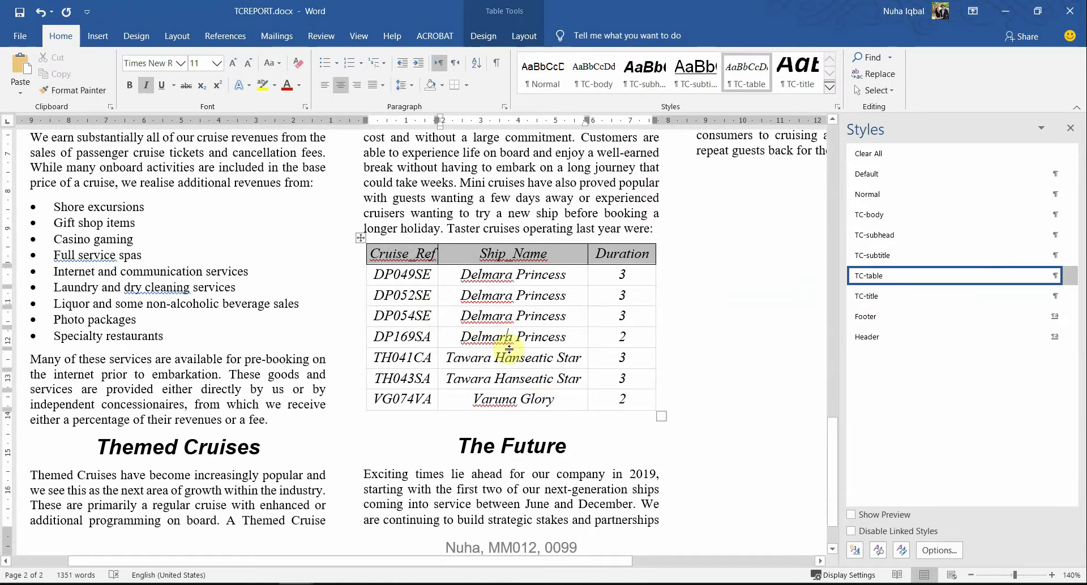
Remove space after the empty paragraph below the table and set its font size to 6.
{"action": "key", "text": "alt+Tab"}
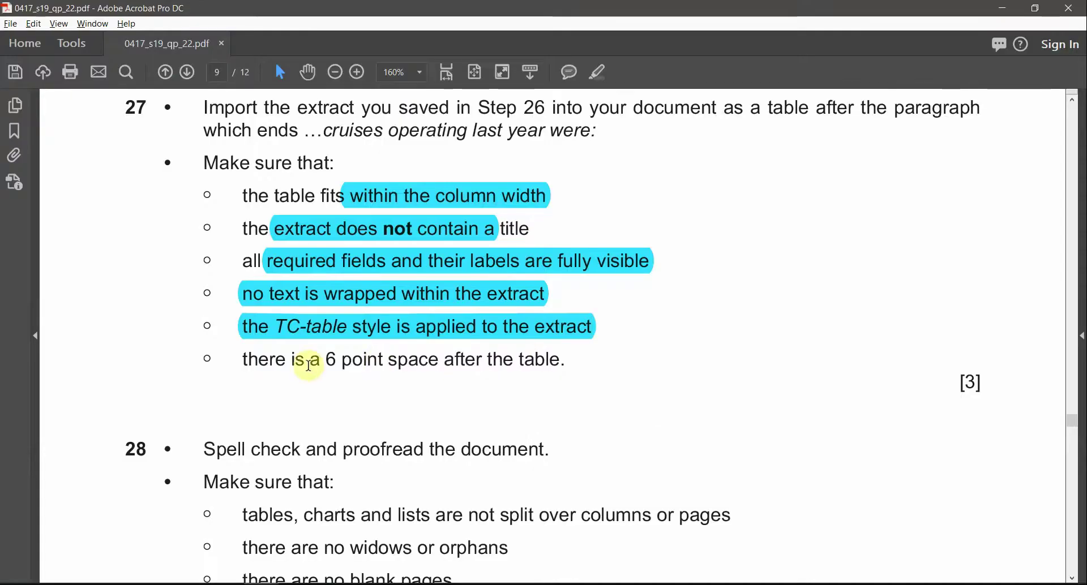
{"action": "left_click_drag", "start_coordinate": [257, 357], "coordinate": [481, 360]}
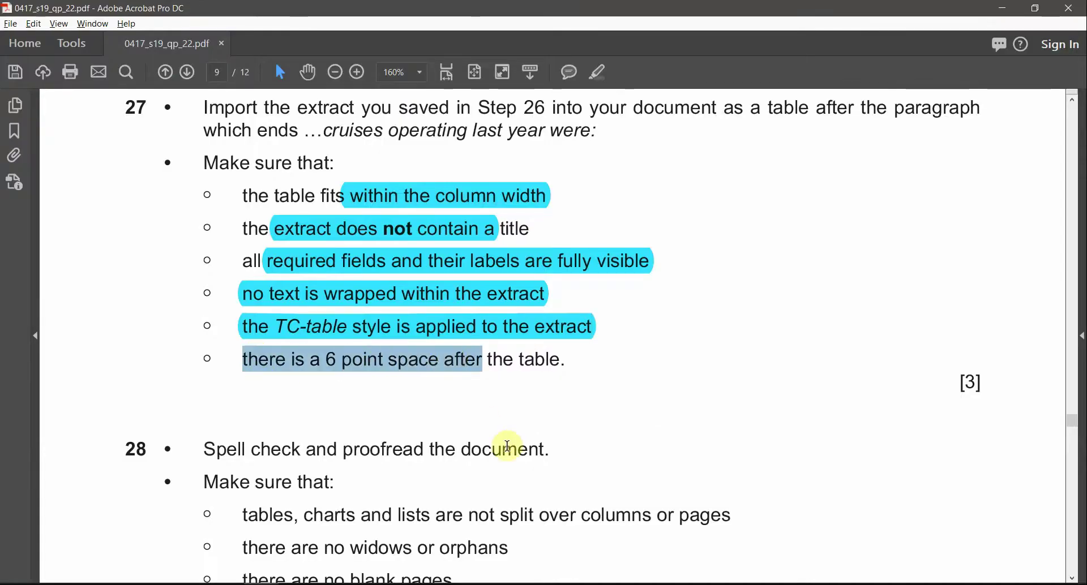
{"action": "key", "text": "alt+Tab"}
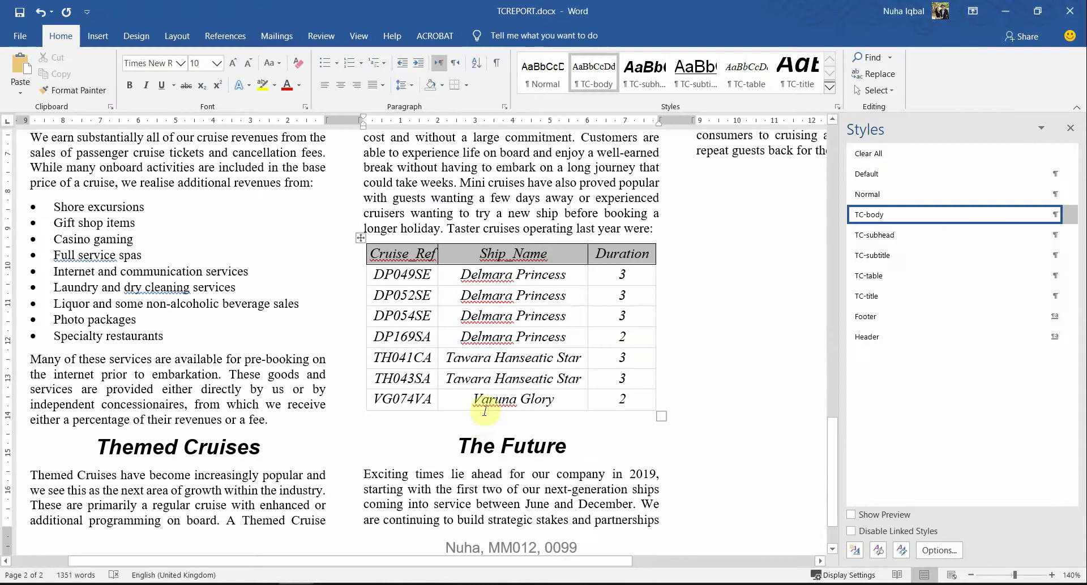
{"action": "left_click", "coordinate": [403, 85]}
{"action": "left_click", "coordinate": [433, 250]}
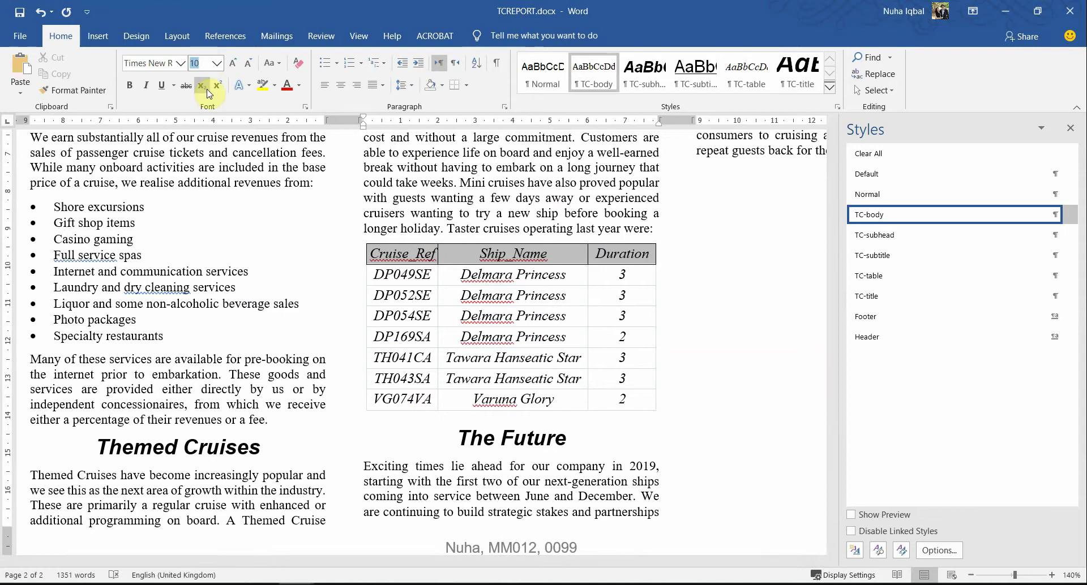
{"action": "type", "text": "6"}
{"action": "key", "text": "Return"}
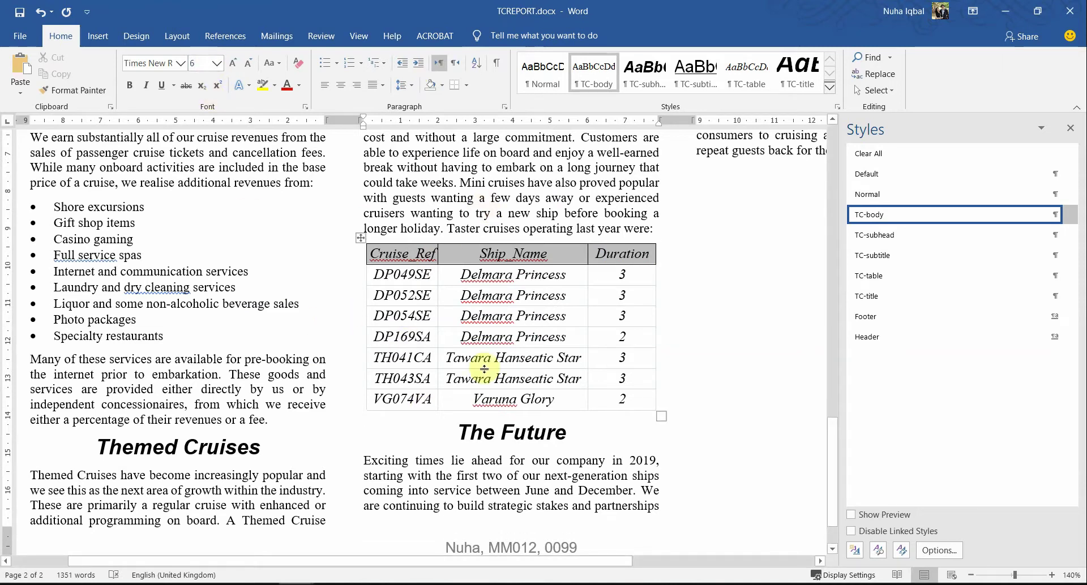
{"action": "scroll", "coordinate": [736, 431], "scroll_direction": "down", "scroll_amount": 1}
Highlight the 6 point space requirement in the Step 27 checklist.
{"action": "key", "text": "alt+Tab"}
{"action": "left_click", "coordinate": [596, 72]}
{"action": "scroll", "coordinate": [540, 295], "scroll_direction": "down", "scroll_amount": 2}
{"action": "scroll", "coordinate": [430, 386], "scroll_direction": "down", "scroll_amount": 3}
{"action": "scroll", "coordinate": [425, 389], "scroll_direction": "up", "scroll_amount": 1}
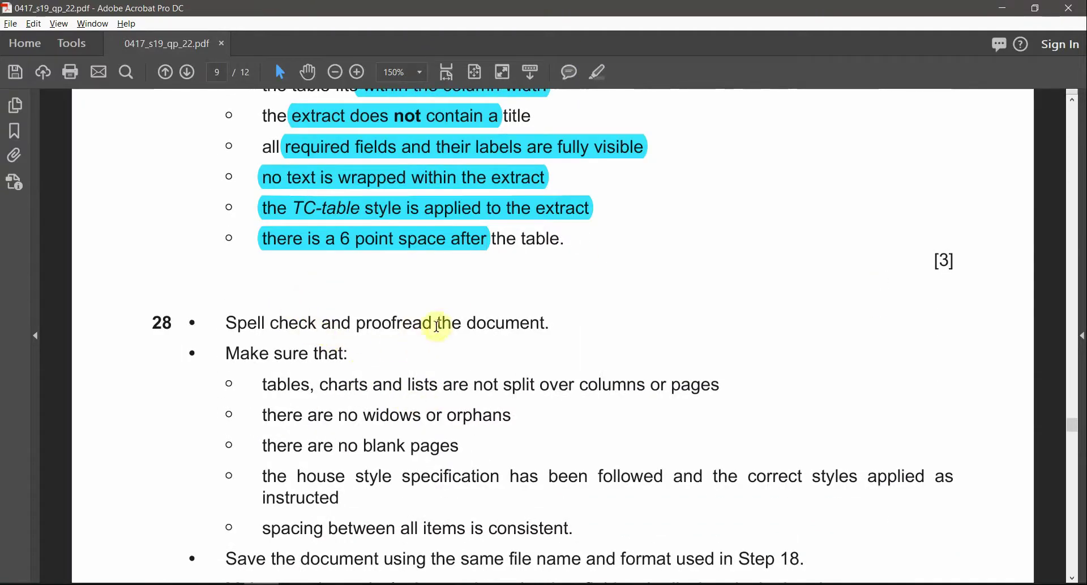
Start Spelling & Grammar from the Review tab and close the Styles pane.
{"action": "scroll", "coordinate": [339, 366], "scroll_direction": "down", "scroll_amount": 1}
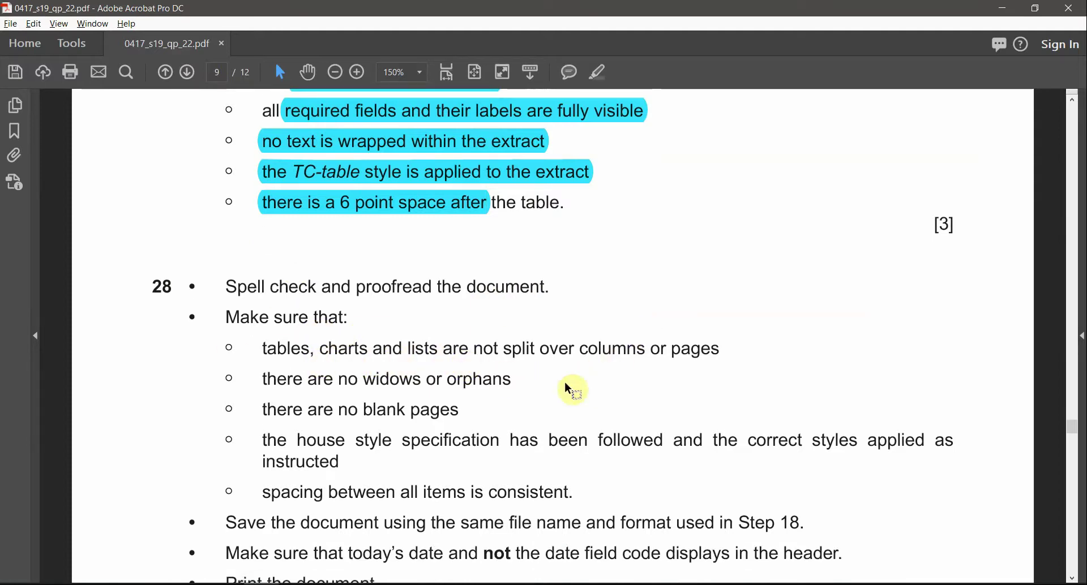
{"action": "key", "text": "alt+Tab"}
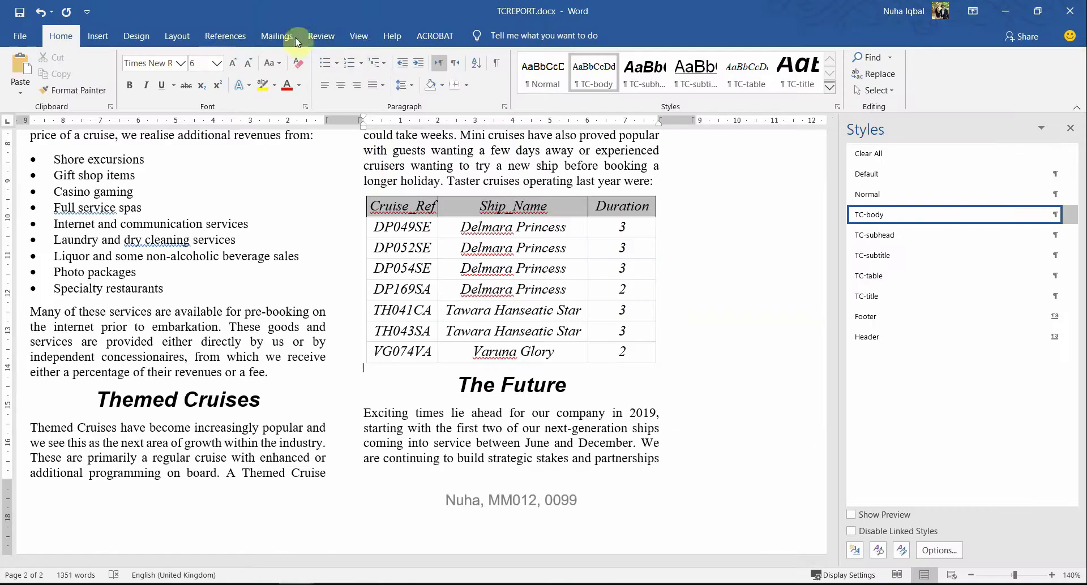
{"action": "left_click", "coordinate": [322, 35]}
{"action": "left_click", "coordinate": [26, 77]}
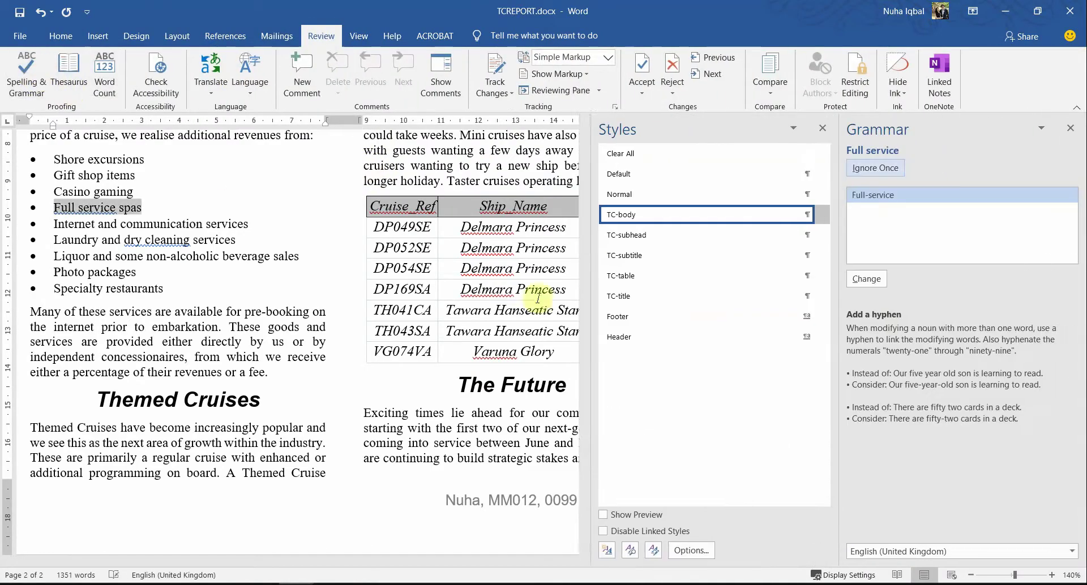
{"action": "left_click", "coordinate": [821, 130]}
{"action": "scroll", "coordinate": [607, 378], "scroll_direction": "up", "scroll_amount": 20}
{"action": "scroll", "coordinate": [819, 262], "scroll_direction": "up", "scroll_amount": 1}
{"action": "scroll", "coordinate": [647, 372], "scroll_direction": "down", "scroll_amount": 4, "text": "ctrl"}
{"action": "scroll", "coordinate": [647, 372], "scroll_direction": "down", "scroll_amount": 1, "text": "ctrl"}
{"action": "scroll", "coordinate": [648, 372], "scroll_direction": "down", "scroll_amount": 20}
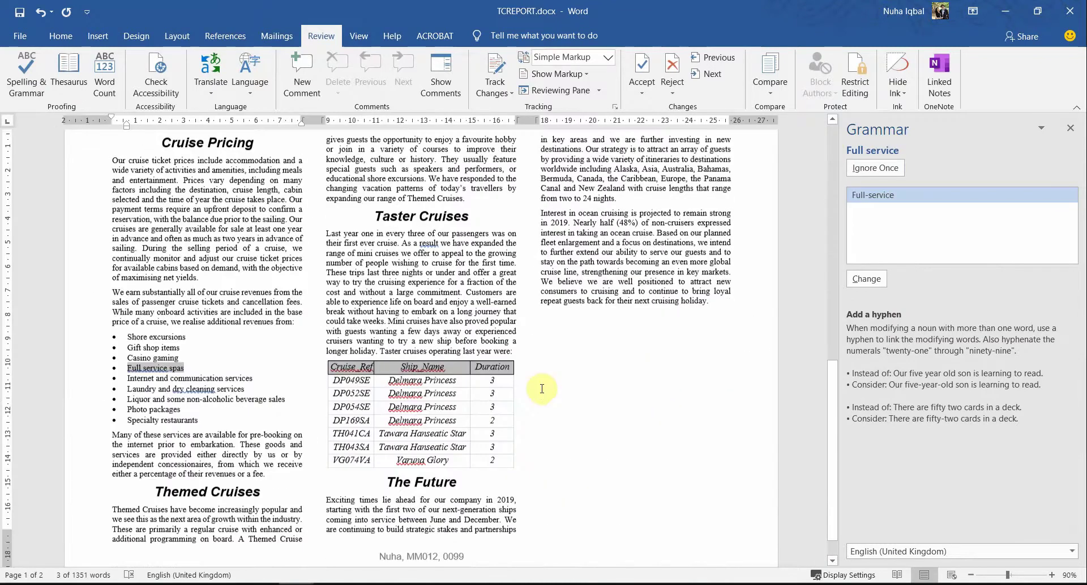
{"action": "scroll", "coordinate": [211, 342], "scroll_direction": "down", "scroll_amount": 1}
{"action": "scroll", "coordinate": [213, 334], "scroll_direction": "up", "scroll_amount": 5, "text": "ctrl"}
{"action": "scroll", "coordinate": [214, 331], "scroll_direction": "up", "scroll_amount": 2, "text": "ctrl"}
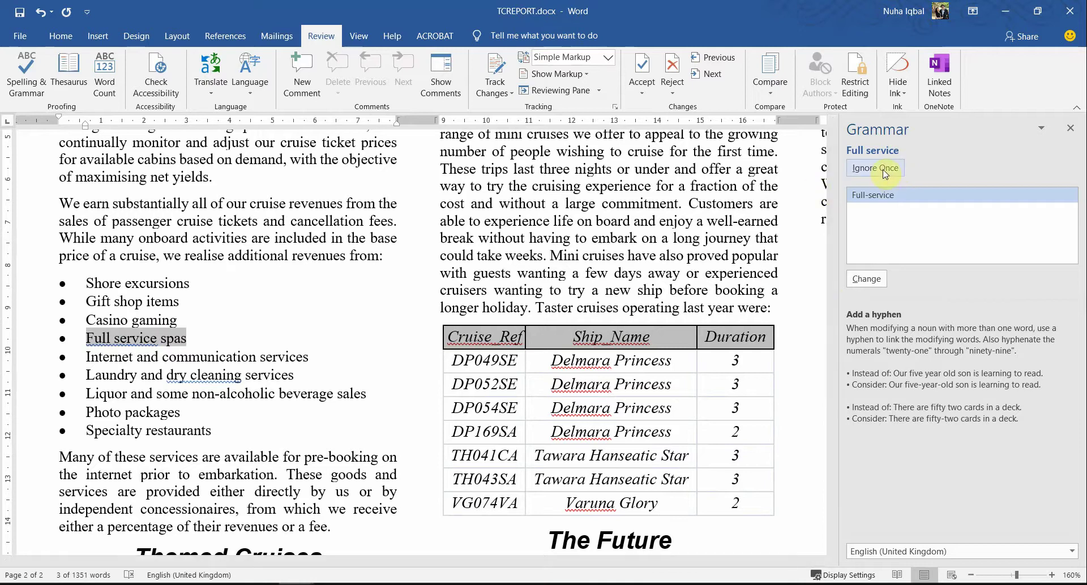
Ignore the suggestions on 'Full service', 'dry cleaning' and 'As a result'.
{"action": "left_click", "coordinate": [875, 168]}
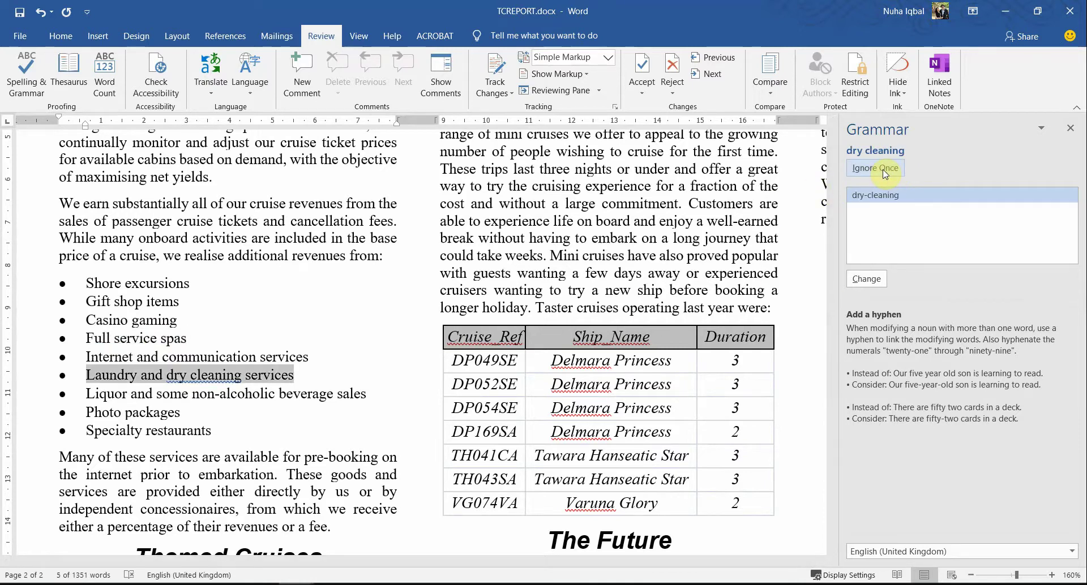
{"action": "left_click", "coordinate": [875, 168]}
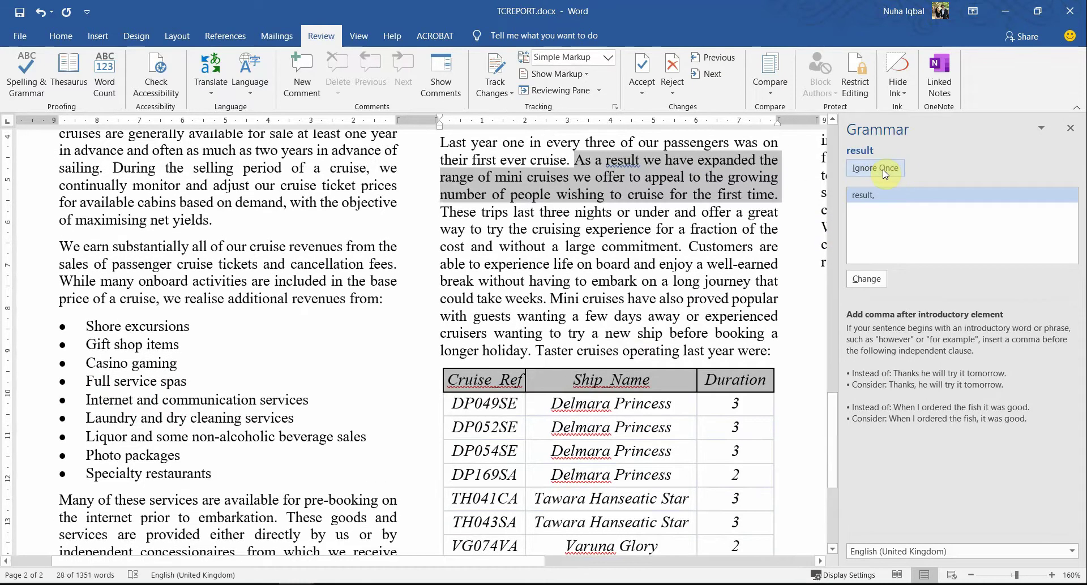
{"action": "left_click", "coordinate": [611, 163]}
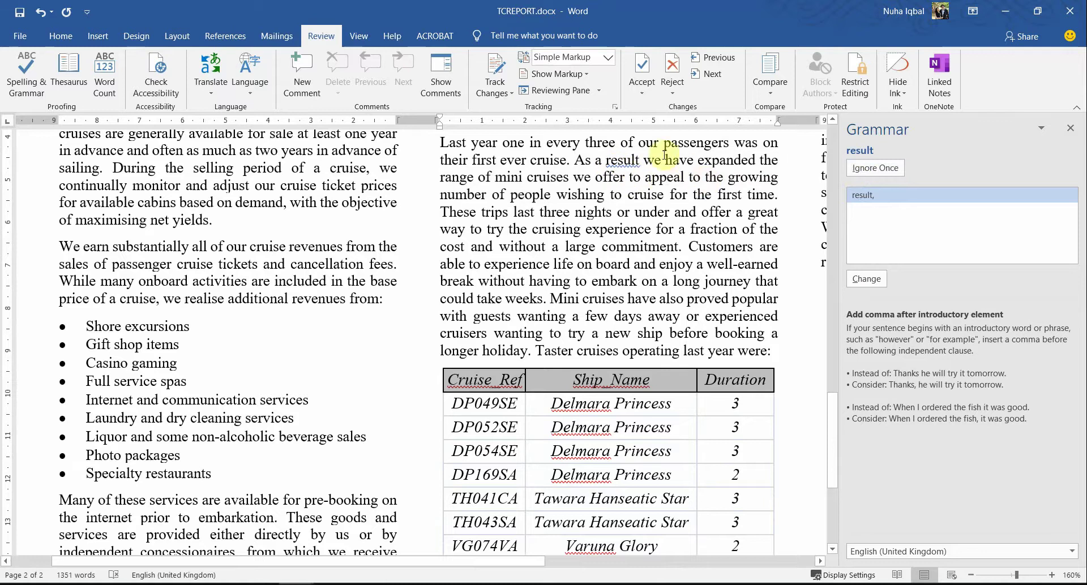
{"action": "left_click", "coordinate": [875, 168]}
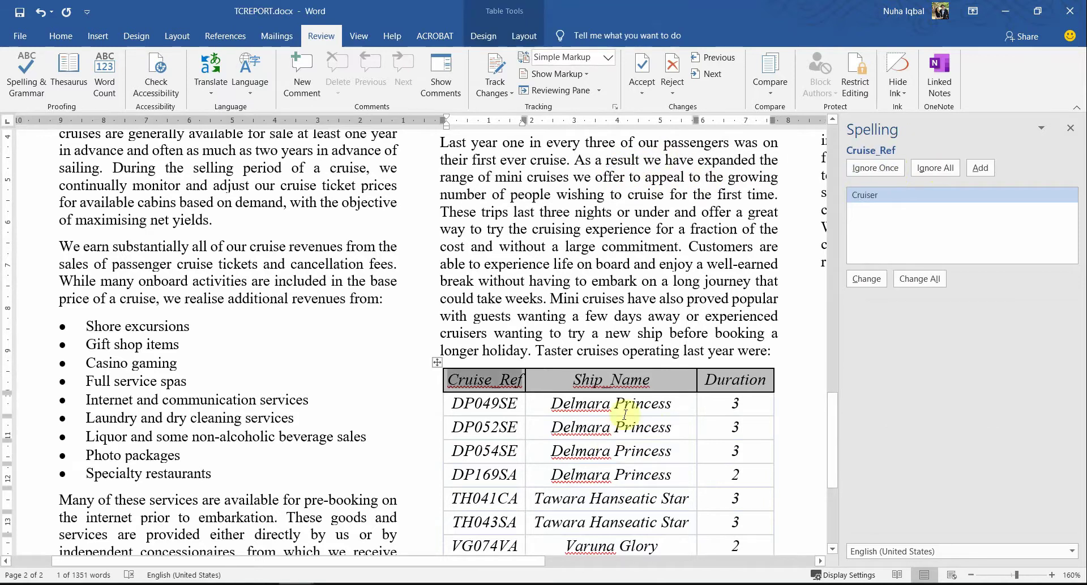
{"action": "scroll", "coordinate": [547, 433], "scroll_direction": "down", "scroll_amount": 3}
Ignore the flagged table words such as Delmara and Varuna and dismiss the completion message.
{"action": "left_click", "coordinate": [633, 270]}
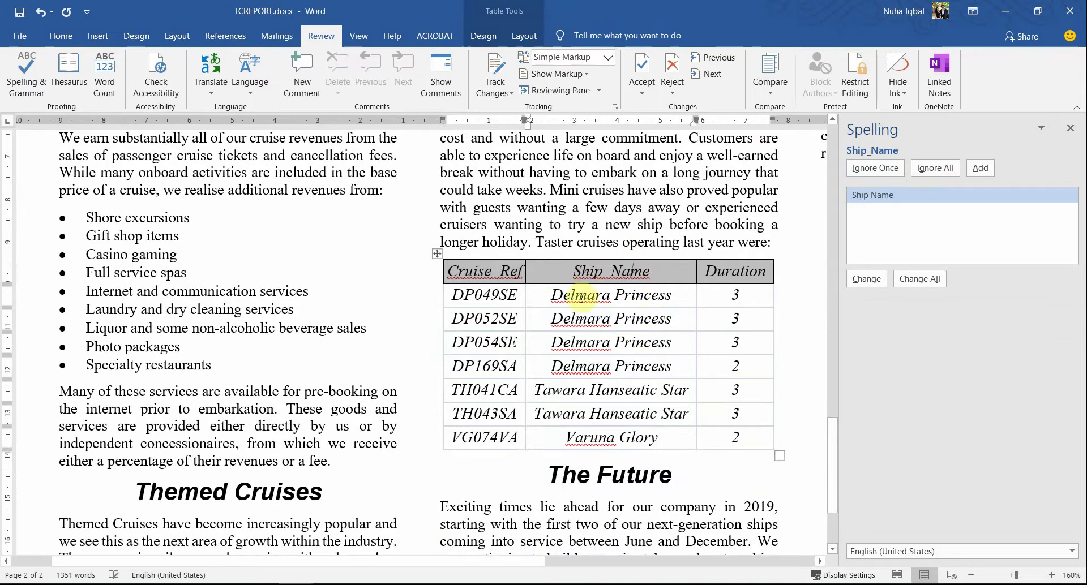
{"action": "left_click", "coordinate": [589, 319]}
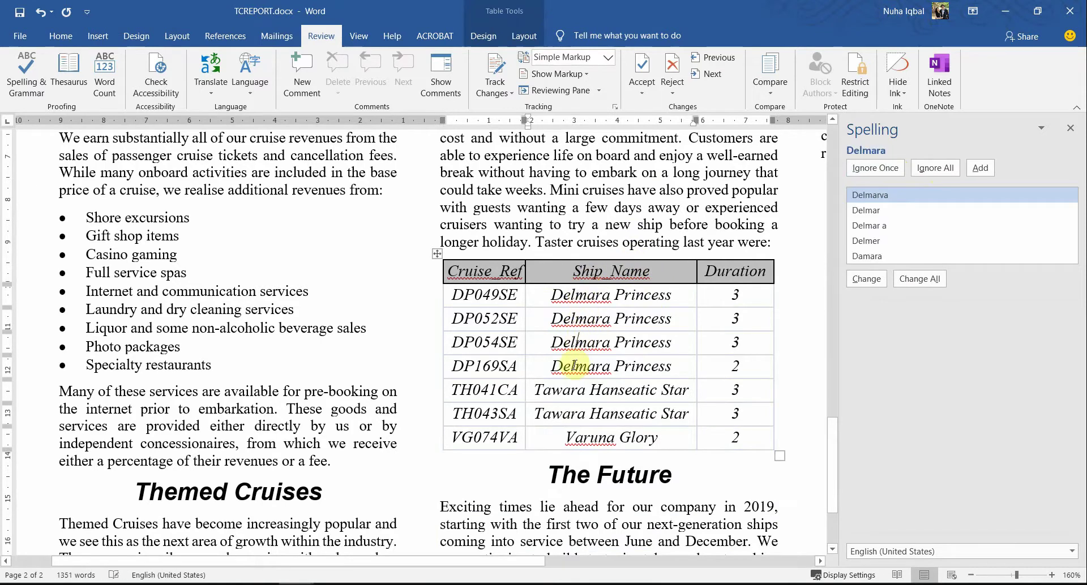
{"action": "left_click", "coordinate": [591, 435]}
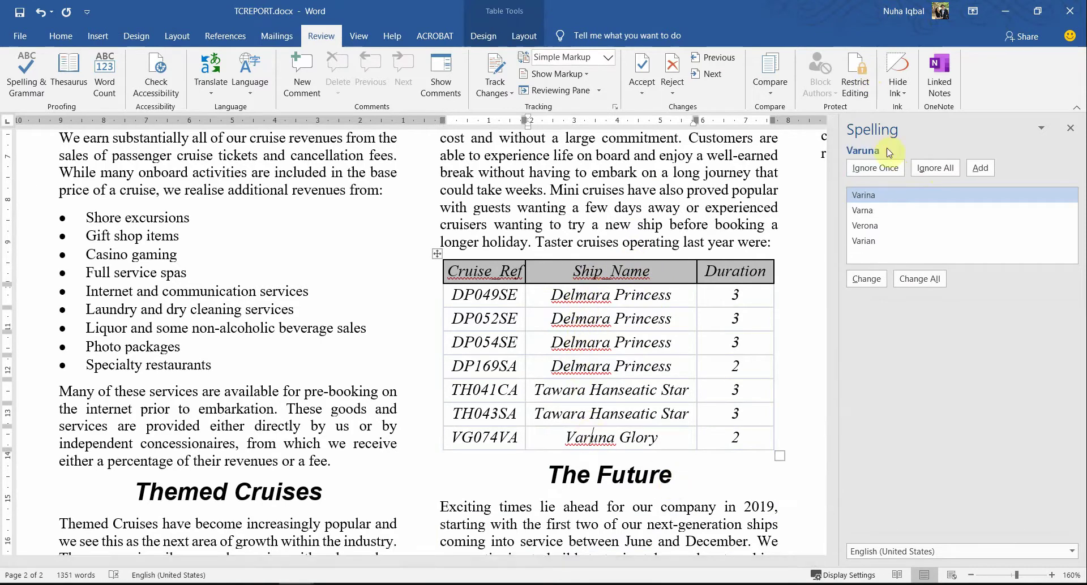
{"action": "left_click", "coordinate": [876, 168]}
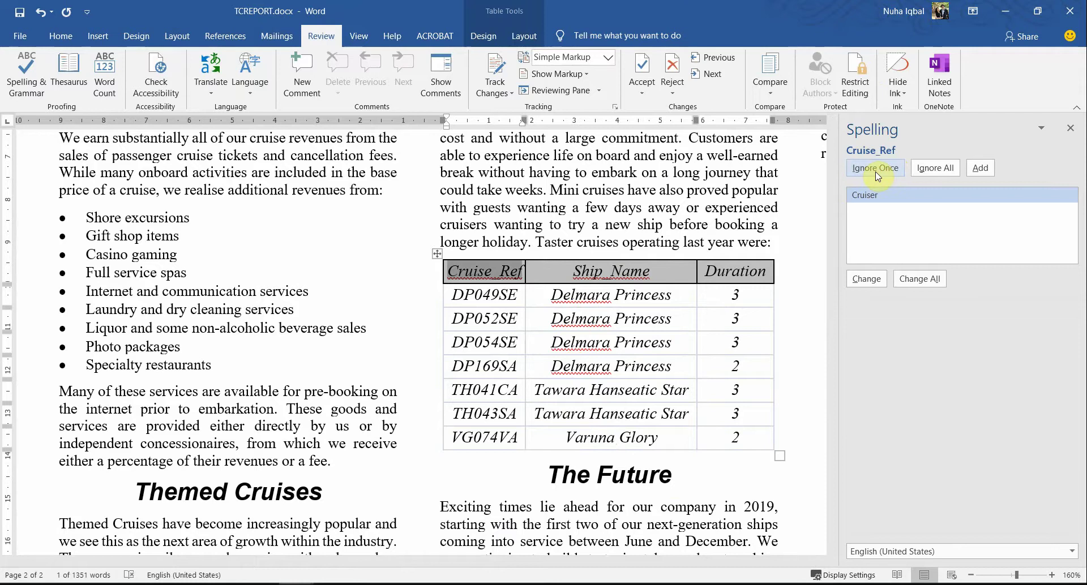
{"action": "left_click", "coordinate": [875, 169]}
{"action": "left_click", "coordinate": [876, 169]}
{"action": "left_click", "coordinate": [876, 169]}
{"action": "left_click", "coordinate": [876, 169]}
{"action": "left_click", "coordinate": [876, 169]}
{"action": "left_click", "coordinate": [876, 169]}
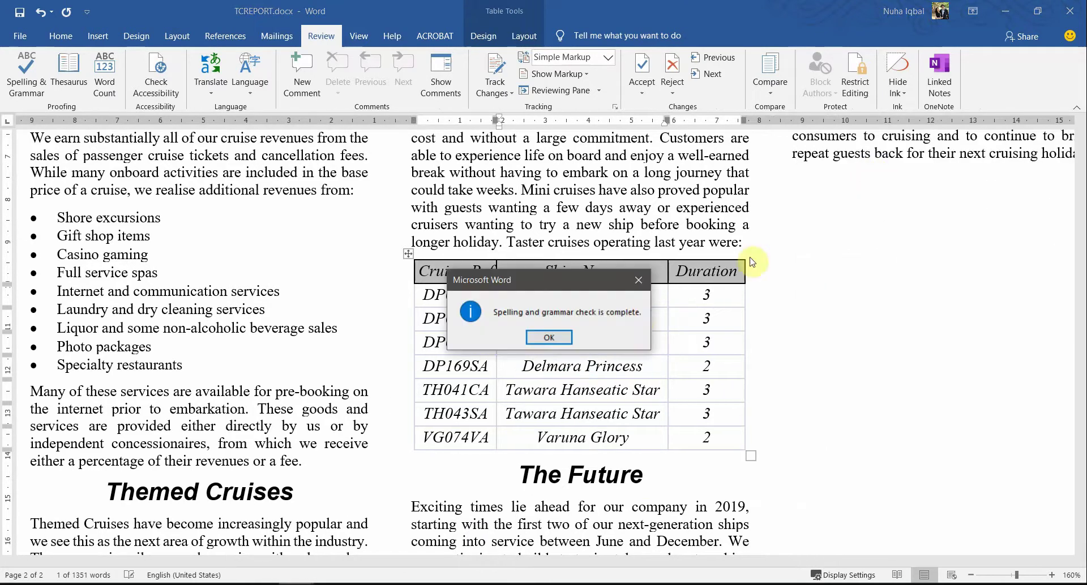
{"action": "left_click", "coordinate": [537, 341]}
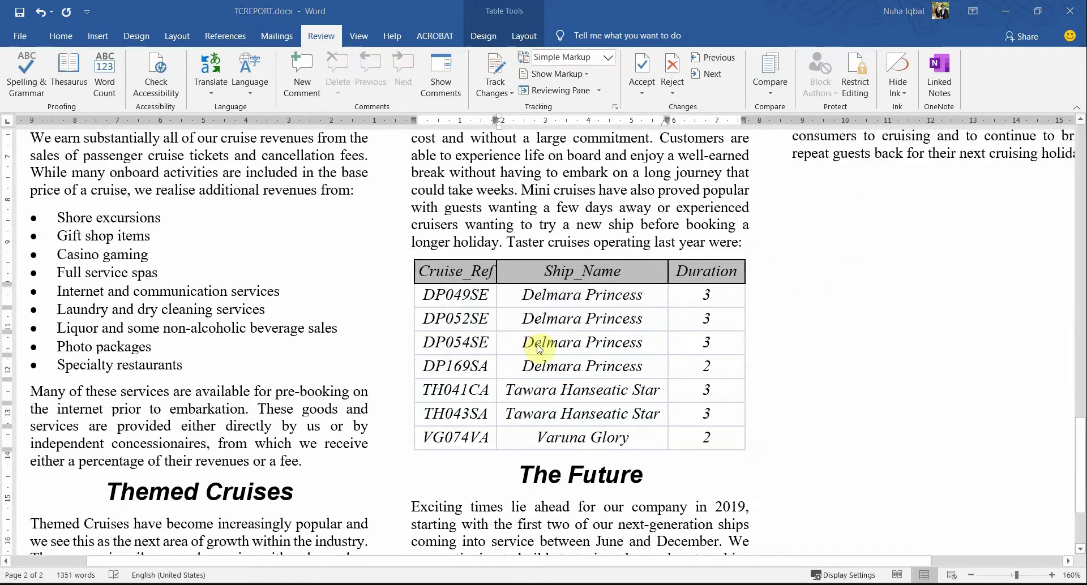
{"action": "key", "text": "alt+Tab"}
Mark the 'tables not split' checklist item and check the report's cruise table stays whole.
{"action": "scroll", "coordinate": [543, 334], "scroll_direction": "down", "scroll_amount": 1}
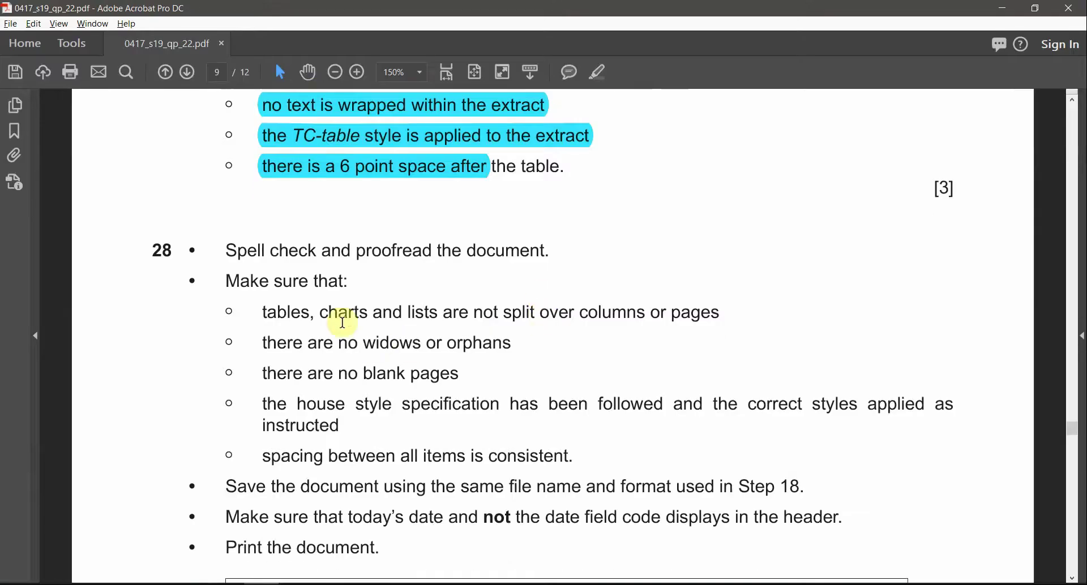
{"action": "left_click", "coordinate": [264, 312]}
{"action": "left_click_drag", "start_coordinate": [289, 312], "coordinate": [584, 330]}
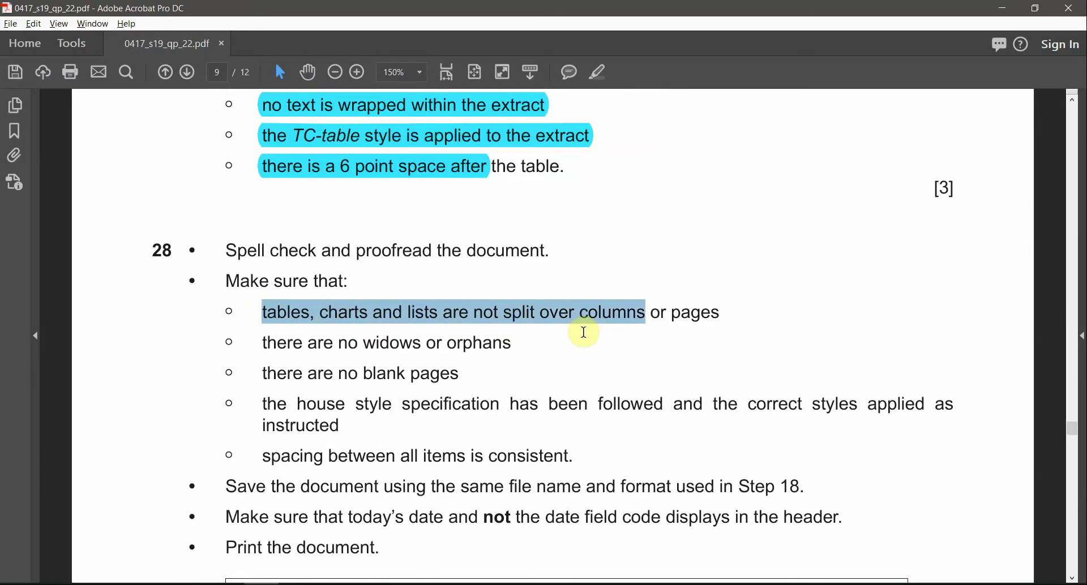
{"action": "key", "text": "alt+Tab"}
{"action": "scroll", "coordinate": [481, 317], "scroll_direction": "down", "scroll_amount": 3}
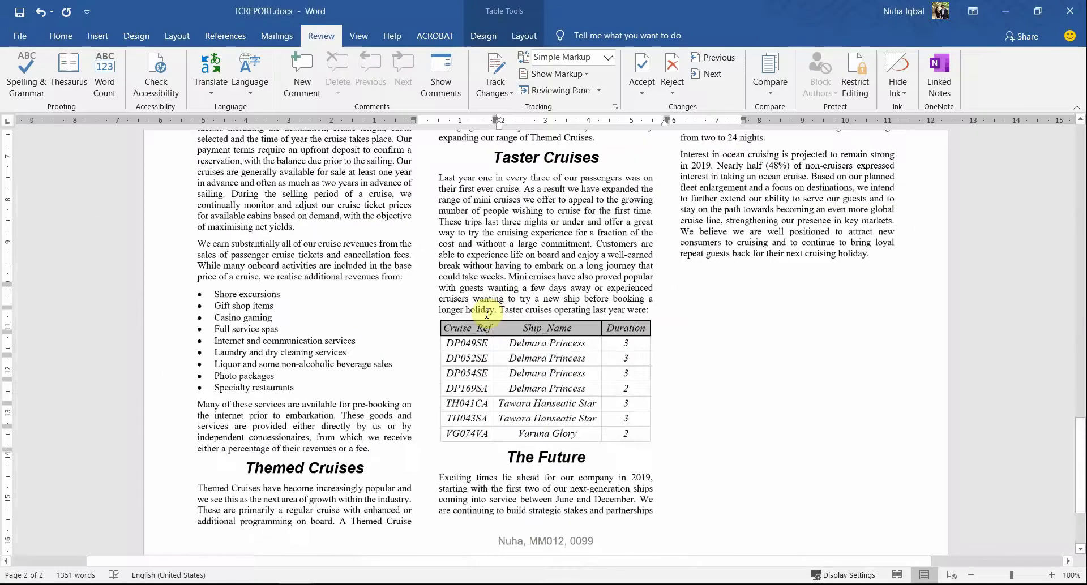
{"action": "scroll", "coordinate": [488, 311], "scroll_direction": "up", "scroll_amount": 10}
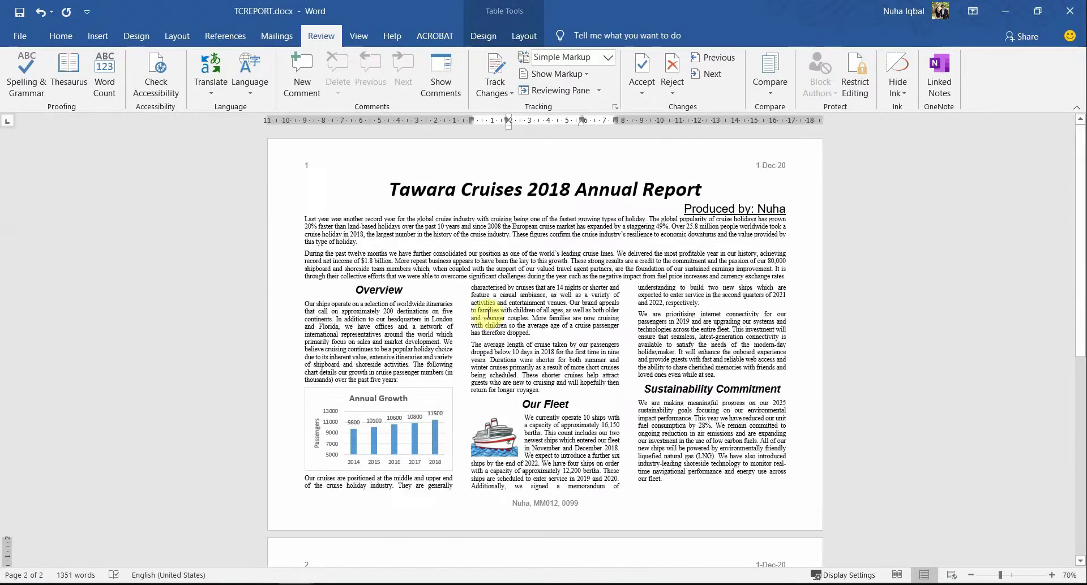
{"action": "scroll", "coordinate": [488, 314], "scroll_direction": "down", "scroll_amount": 1}
{"action": "scroll", "coordinate": [487, 314], "scroll_direction": "down", "scroll_amount": 1}
{"action": "scroll", "coordinate": [488, 314], "scroll_direction": "down", "scroll_amount": 8}
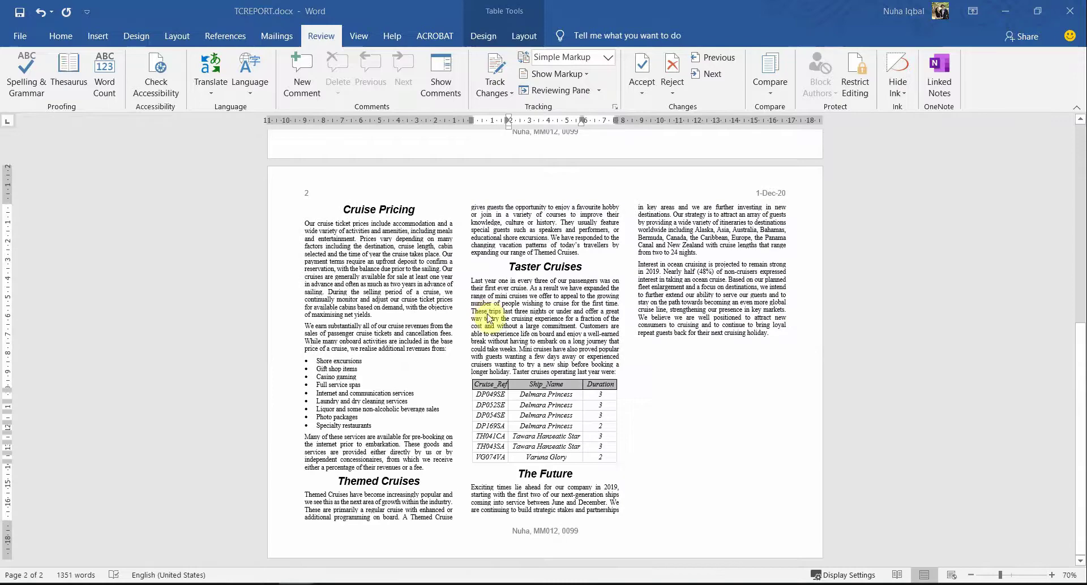
Mark the no widows or orphans item and check The Future and Themed Cruises paragraphs.
{"action": "key", "text": "alt+Tab"}
{"action": "left_click_drag", "start_coordinate": [264, 342], "coordinate": [436, 349]}
{"action": "key", "text": "alt+Tab"}
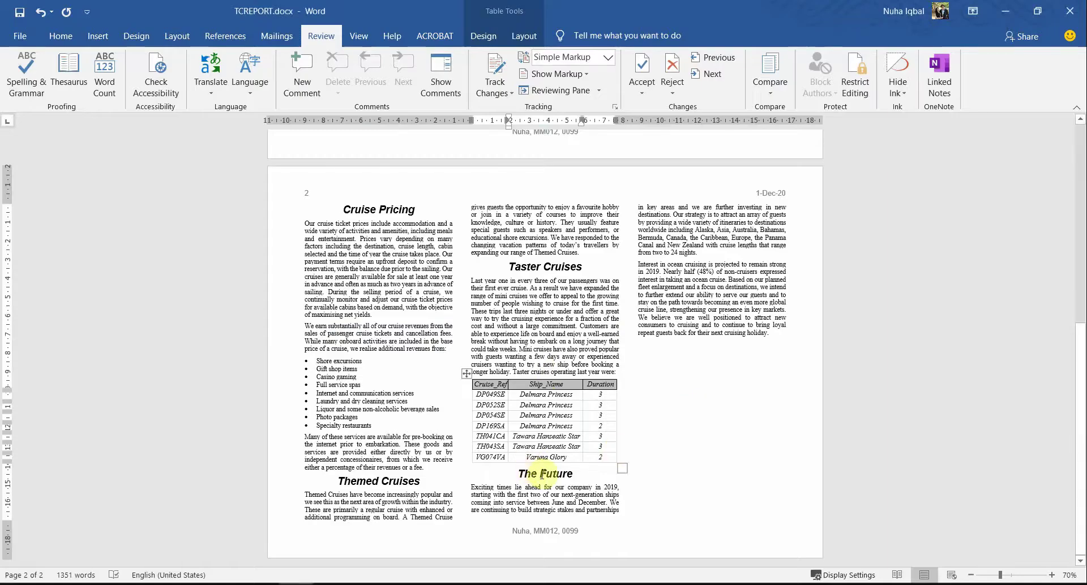
{"action": "double_click", "coordinate": [558, 480]}
{"action": "left_click_drag", "start_coordinate": [471, 487], "coordinate": [558, 504]}
{"action": "left_click_drag", "start_coordinate": [333, 510], "coordinate": [371, 517]}
{"action": "left_click", "coordinate": [442, 288]}
{"action": "scroll", "coordinate": [436, 362], "scroll_direction": "up", "scroll_amount": 6}
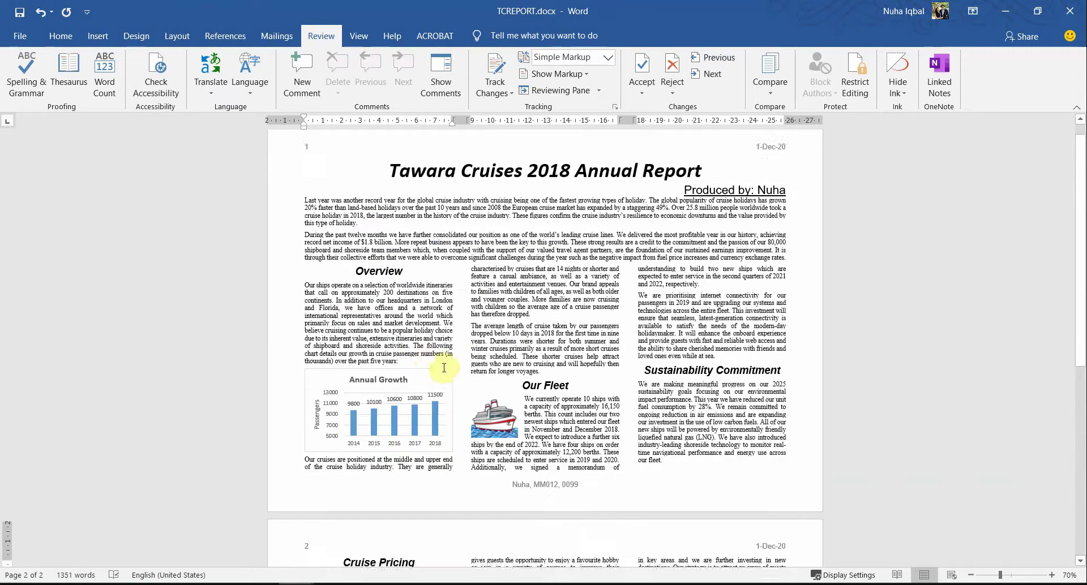
Scroll the report again and mark the house style specification in the question paper.
{"action": "key", "text": "alt+Tab"}
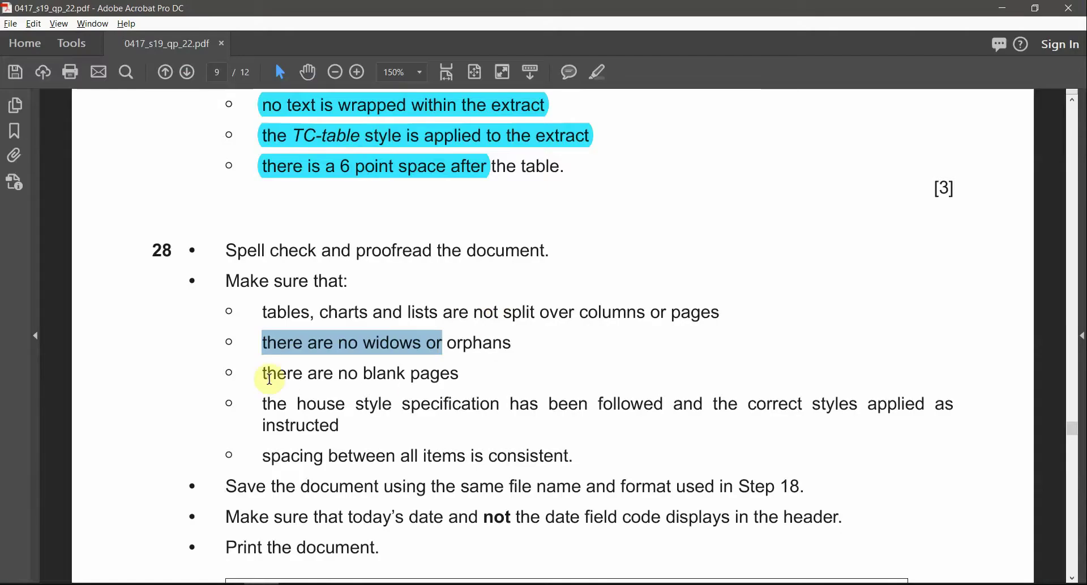
{"action": "key", "text": "alt+Tab"}
{"action": "scroll", "coordinate": [517, 419], "scroll_direction": "down", "scroll_amount": 3}
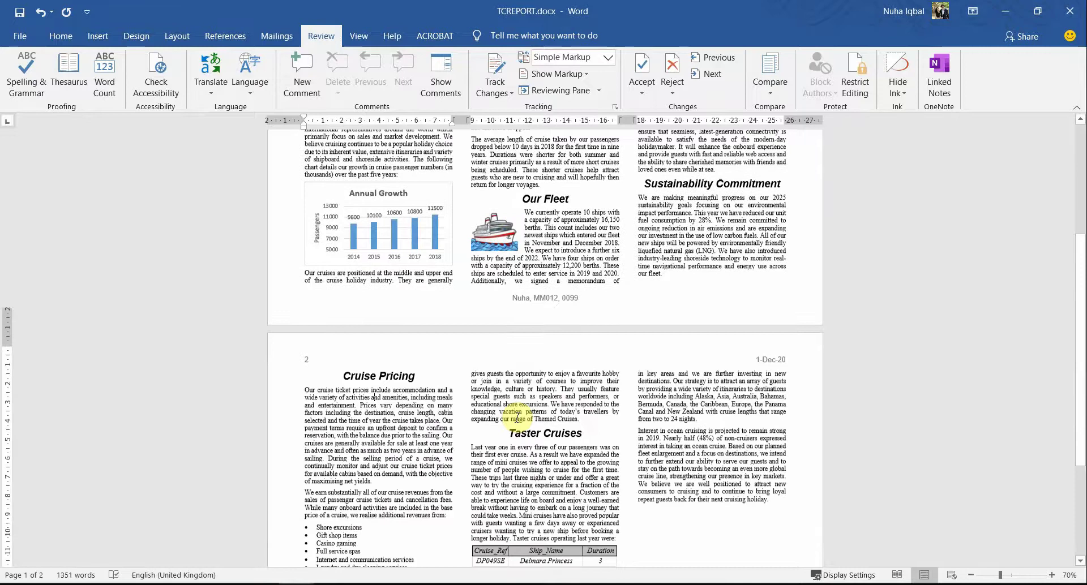
{"action": "scroll", "coordinate": [517, 419], "scroll_direction": "up", "scroll_amount": 1}
{"action": "scroll", "coordinate": [517, 419], "scroll_direction": "down", "scroll_amount": 3}
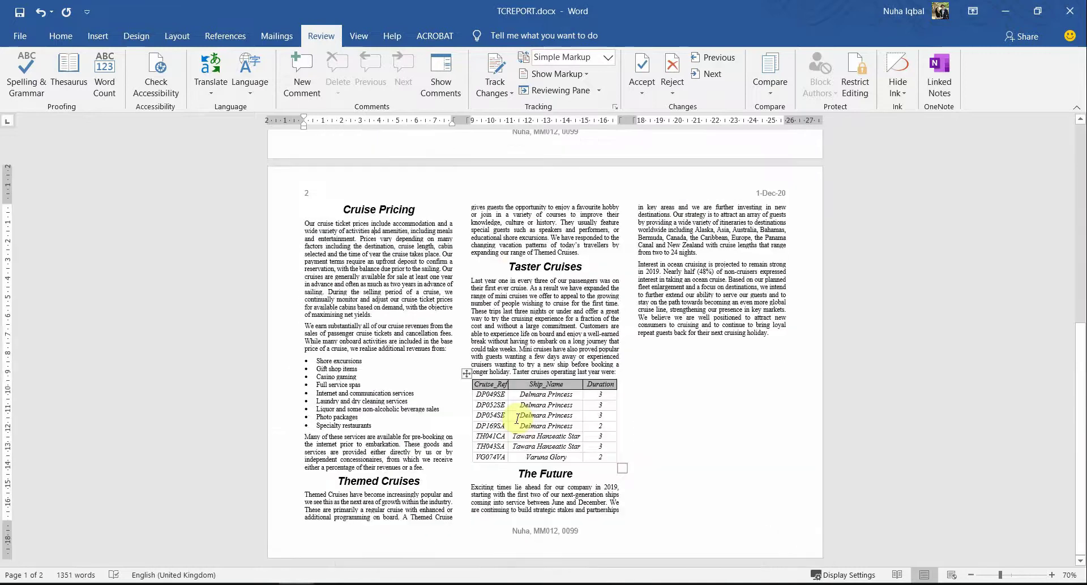
{"action": "key", "text": "alt+Tab"}
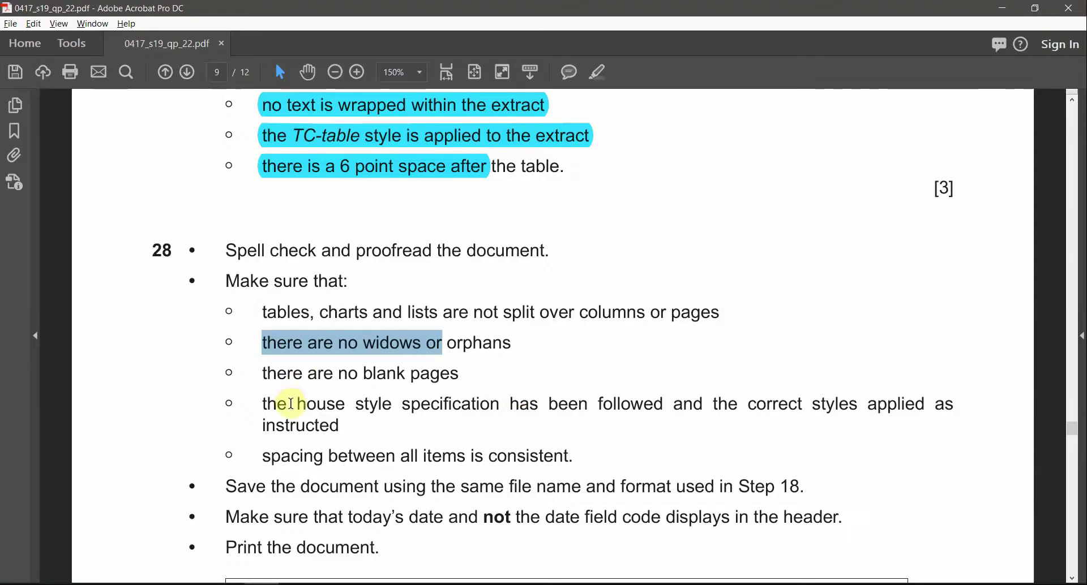
{"action": "left_click_drag", "start_coordinate": [291, 404], "coordinate": [499, 404]}
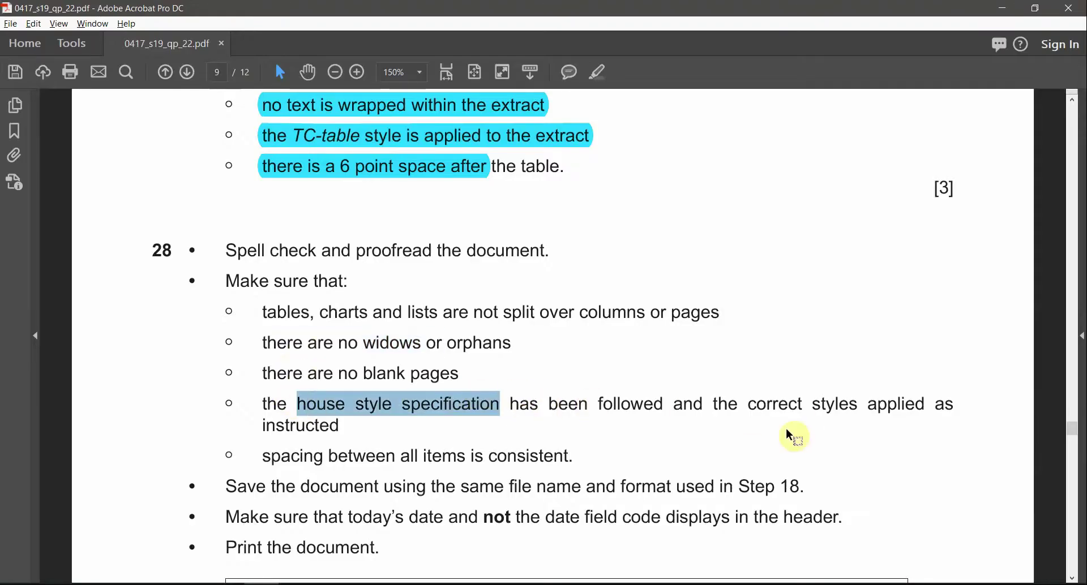
{"action": "key", "text": "alt+Tab"}
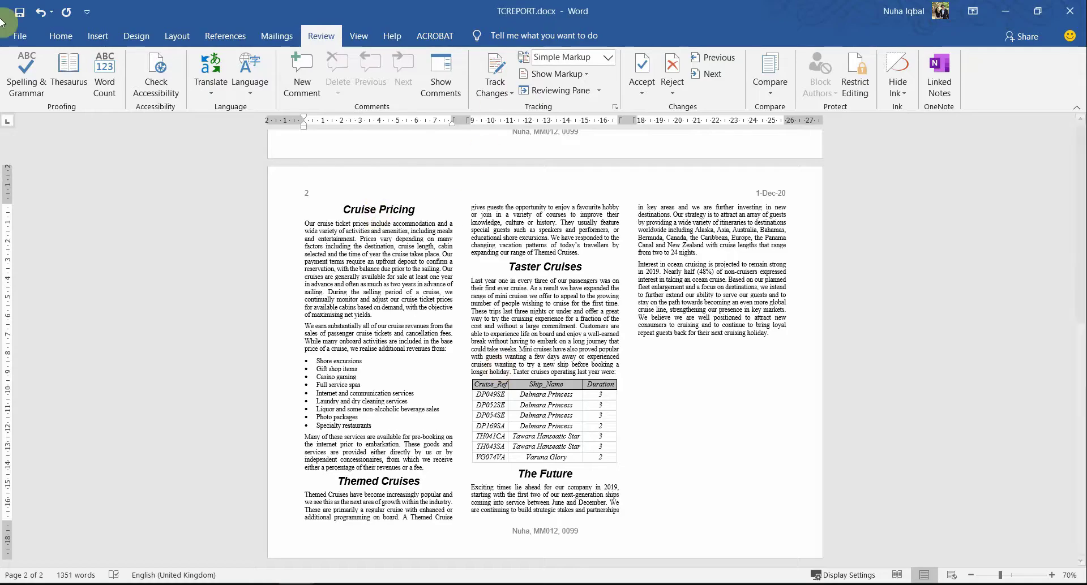
Open the Styles pane from the Home tab to list the report's styles.
{"action": "left_click", "coordinate": [53, 34]}
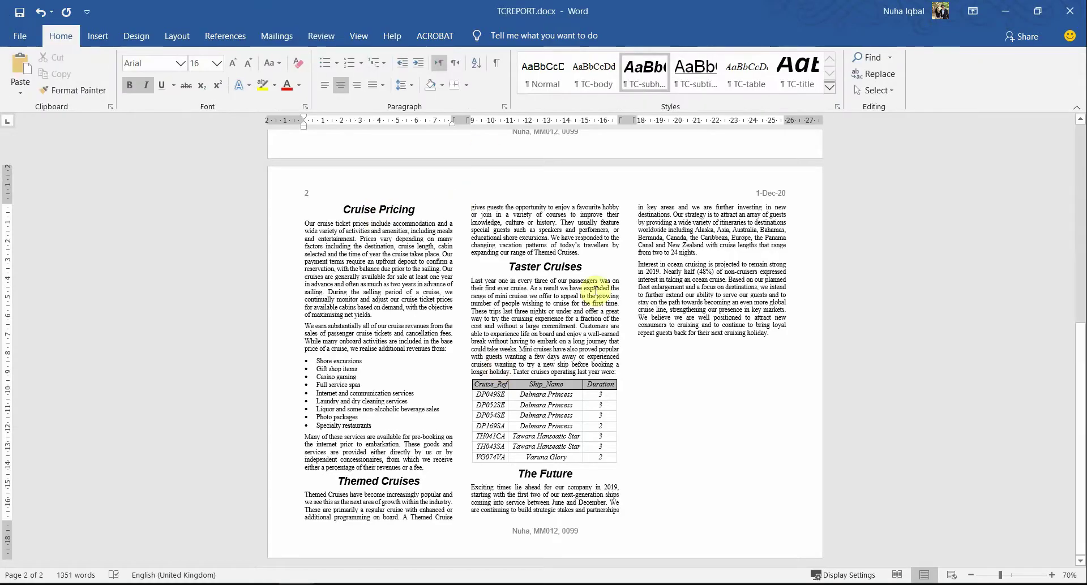
{"action": "left_click", "coordinate": [837, 107]}
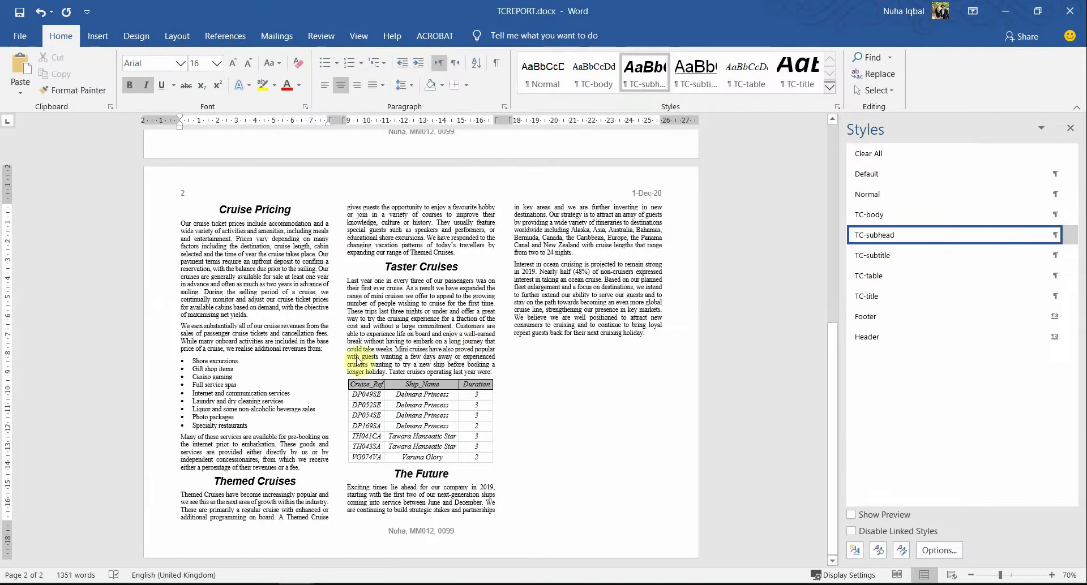
{"action": "key", "text": "alt+Tab"}
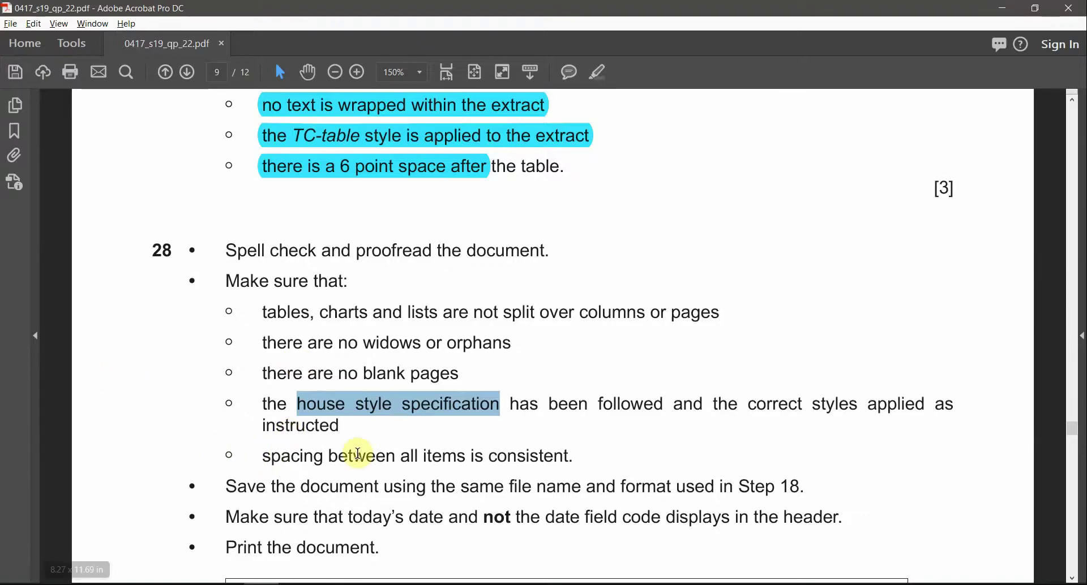
{"action": "key", "text": "alt+Tab"}
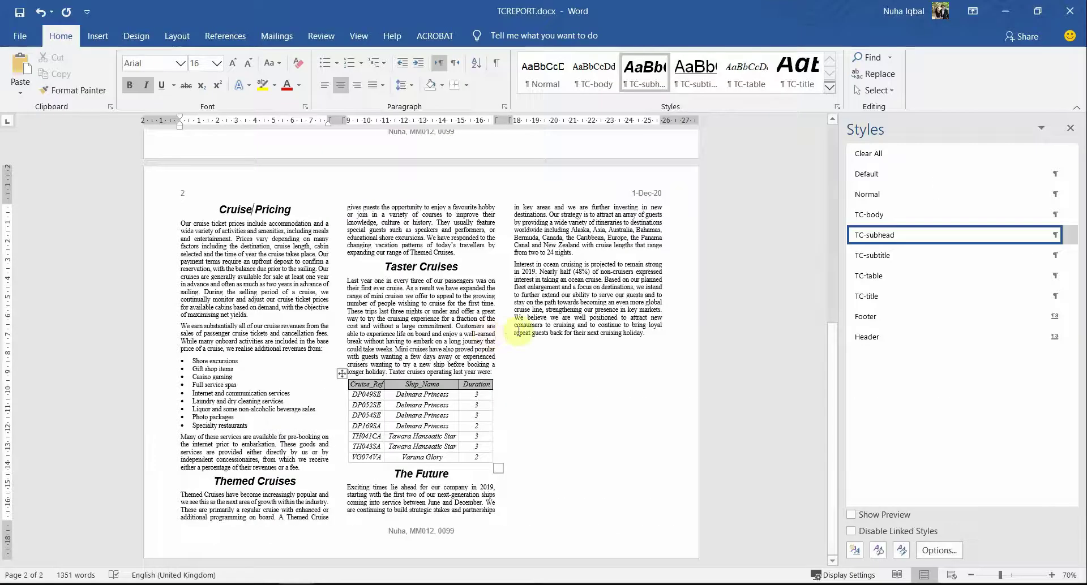
{"action": "scroll", "coordinate": [519, 331], "scroll_direction": "up", "scroll_amount": 8}
Mark the save and header date instructions in the question paper and compare with the report.
{"action": "key", "text": "alt+Tab"}
{"action": "scroll", "coordinate": [467, 470], "scroll_direction": "down", "scroll_amount": 1}
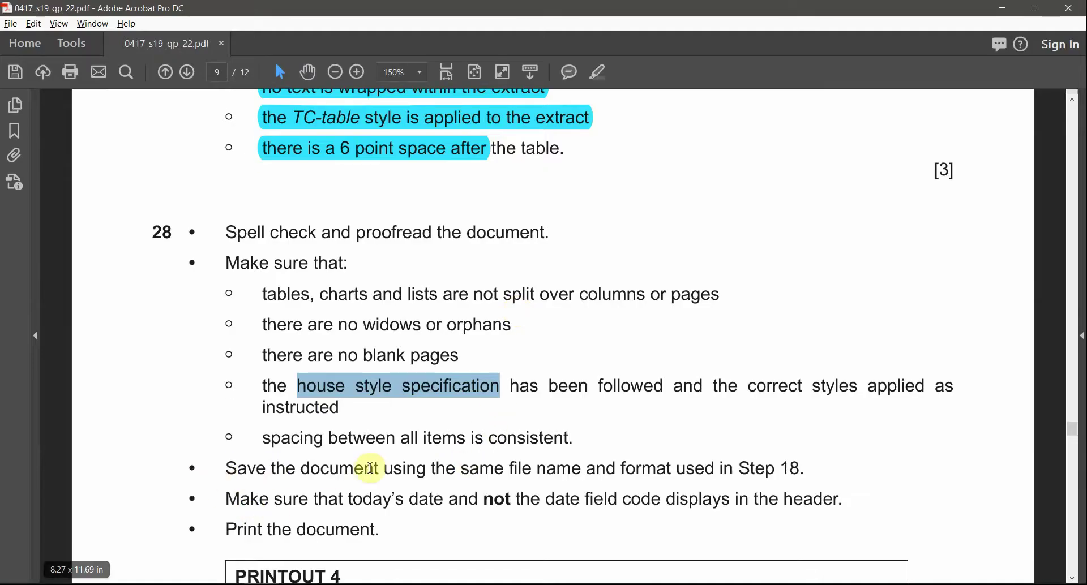
{"action": "double_click", "coordinate": [442, 468]}
{"action": "left_click_drag", "start_coordinate": [538, 478], "coordinate": [781, 468]}
{"action": "key", "text": "alt+Tab"}
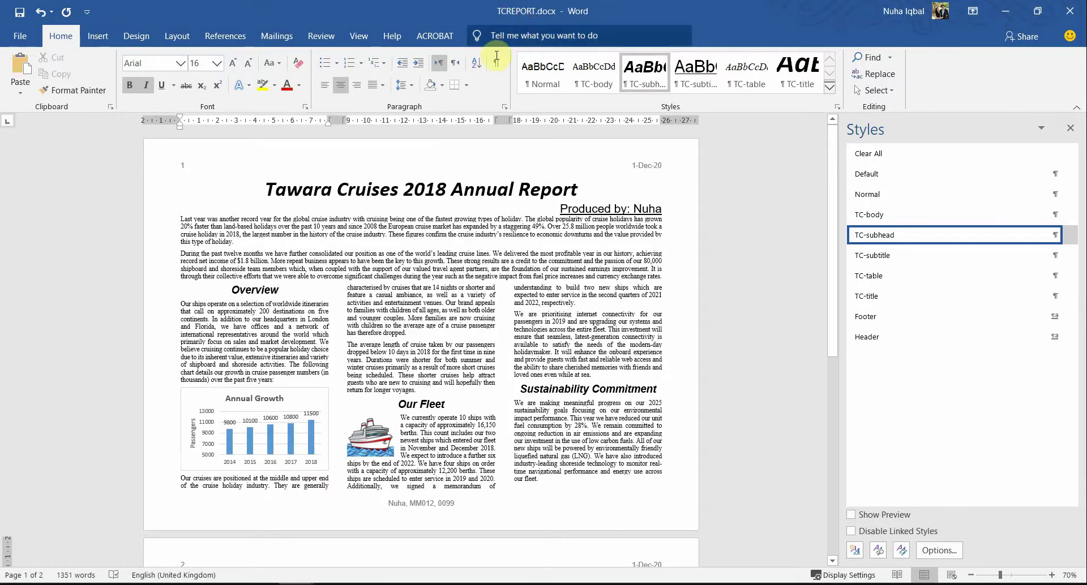
{"action": "key", "text": "alt+Tab"}
{"action": "key", "text": "alt+Tab"}
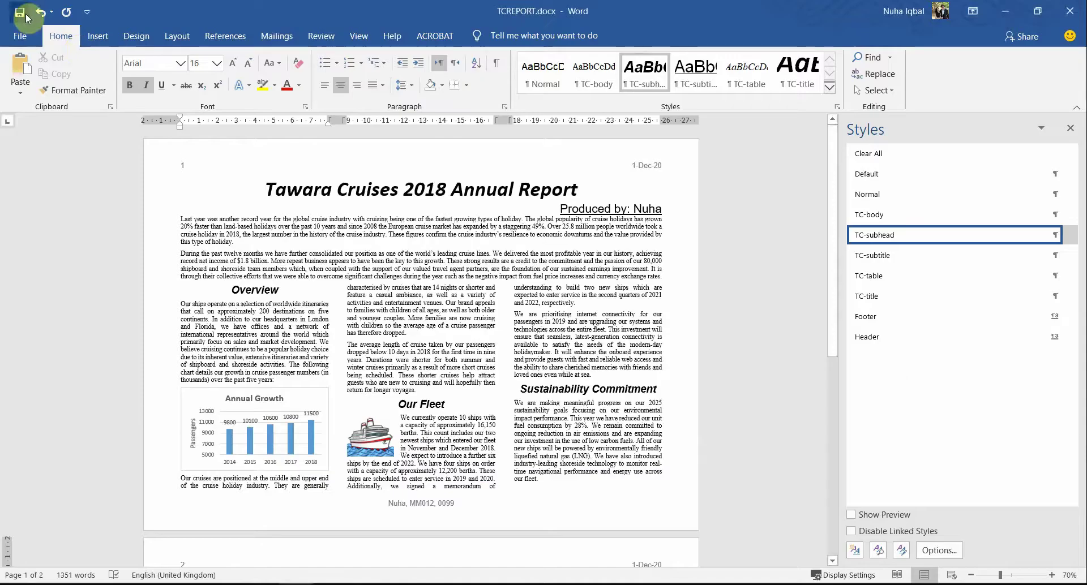
{"action": "key", "text": "alt+Tab"}
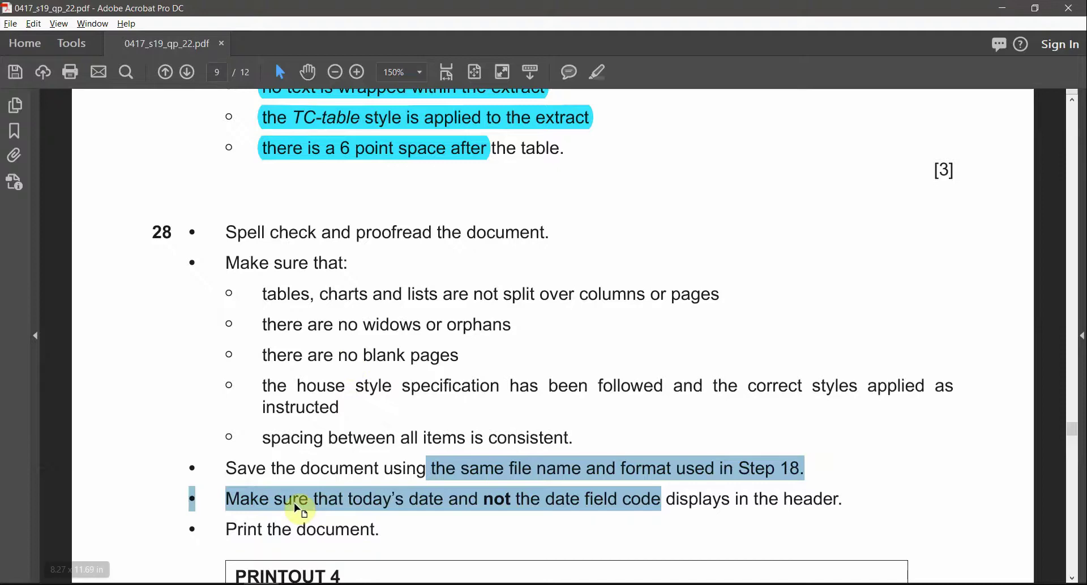
{"action": "left_click", "coordinate": [295, 506]}
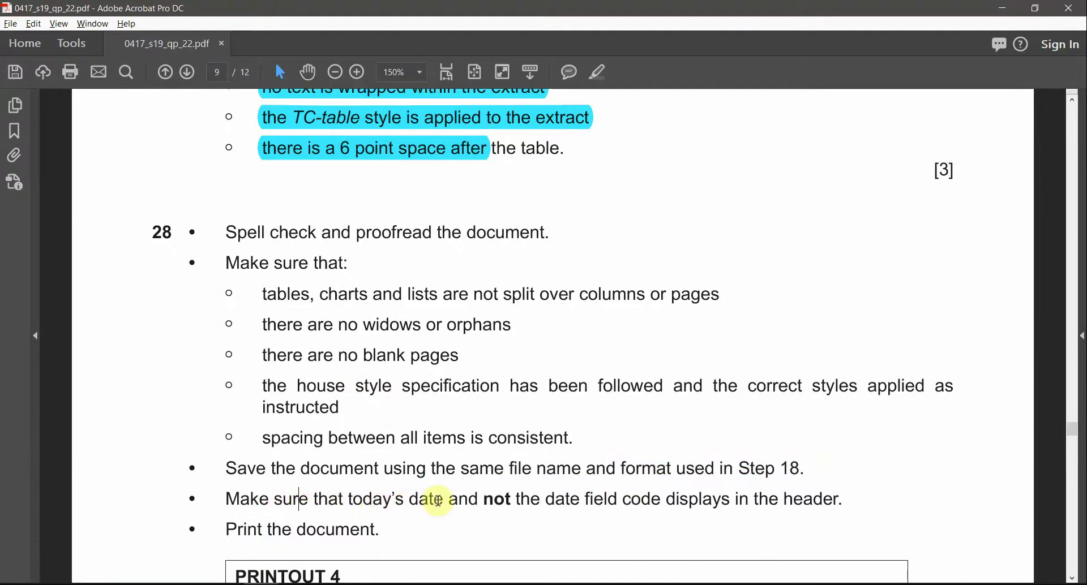
{"action": "left_click_drag", "start_coordinate": [449, 500], "coordinate": [651, 496]}
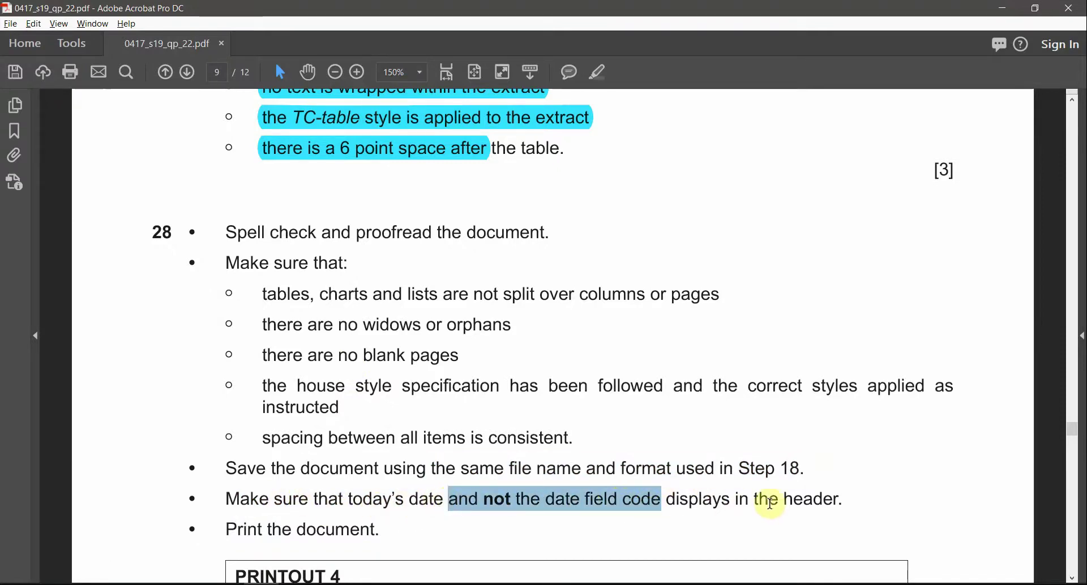
{"action": "left_click", "coordinate": [514, 507]}
{"action": "scroll", "coordinate": [617, 396], "scroll_direction": "up", "scroll_amount": 1}
{"action": "key", "text": "alt+Tab"}
{"action": "left_click", "coordinate": [644, 173]}
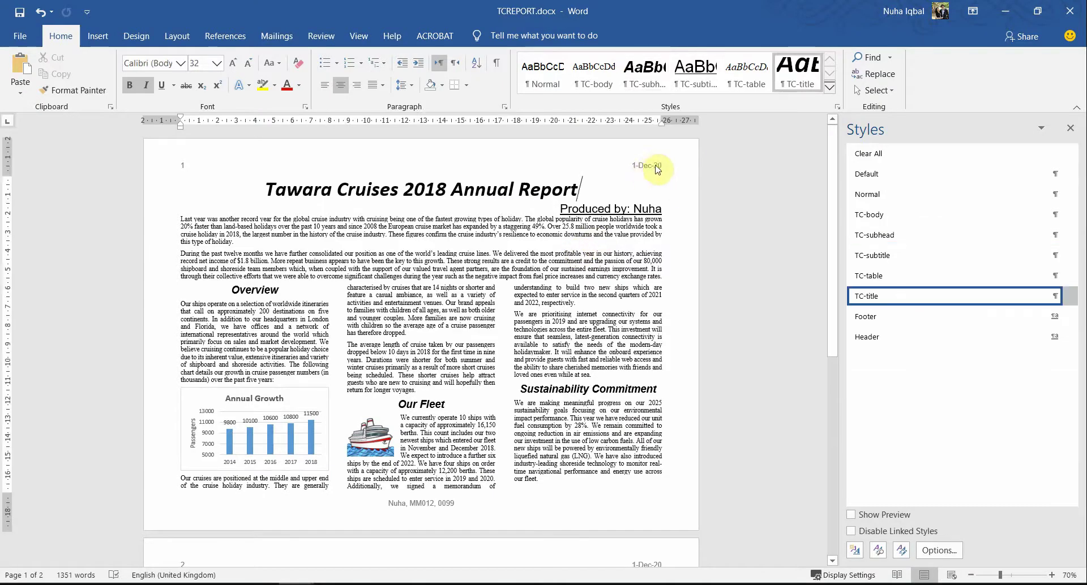
{"action": "double_click", "coordinate": [657, 170]}
{"action": "right_click", "coordinate": [657, 167]}
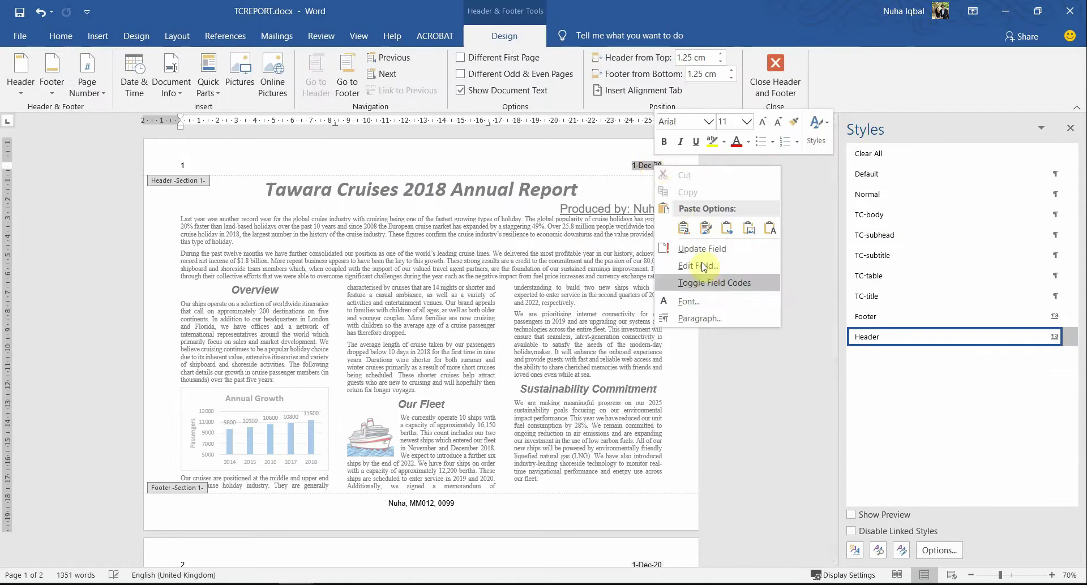
{"action": "left_click", "coordinate": [702, 283]}
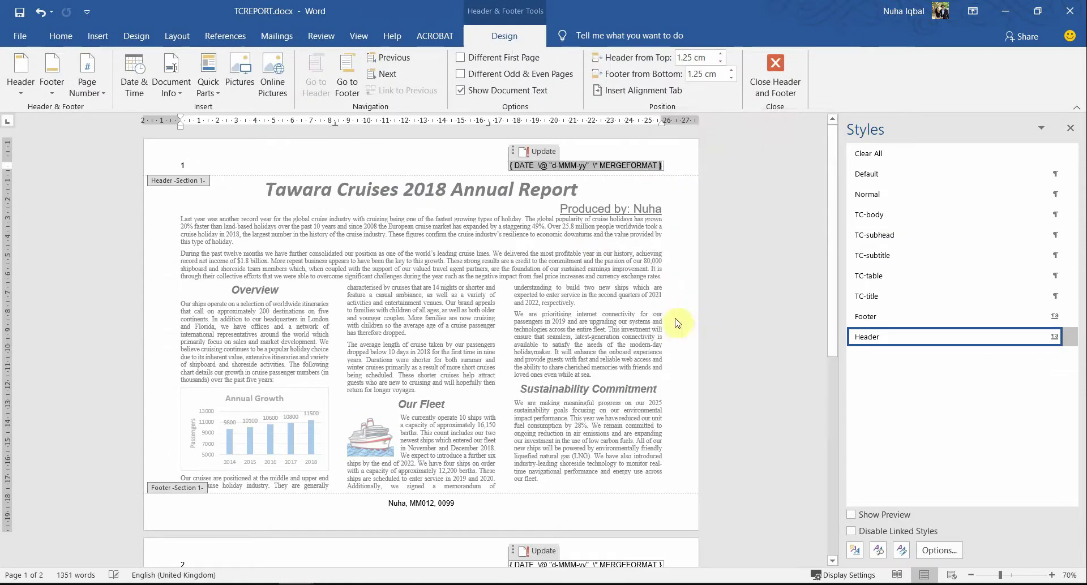
{"action": "right_click", "coordinate": [630, 166]}
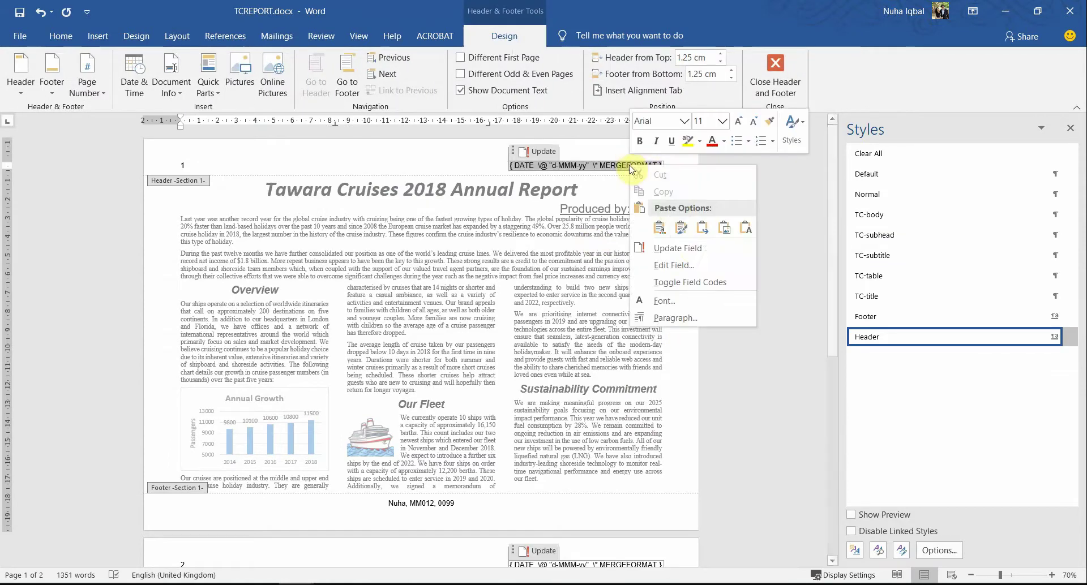
{"action": "left_click", "coordinate": [687, 284]}
{"action": "key", "text": "alt+Tab"}
{"action": "scroll", "coordinate": [546, 447], "scroll_direction": "down", "scroll_amount": 2}
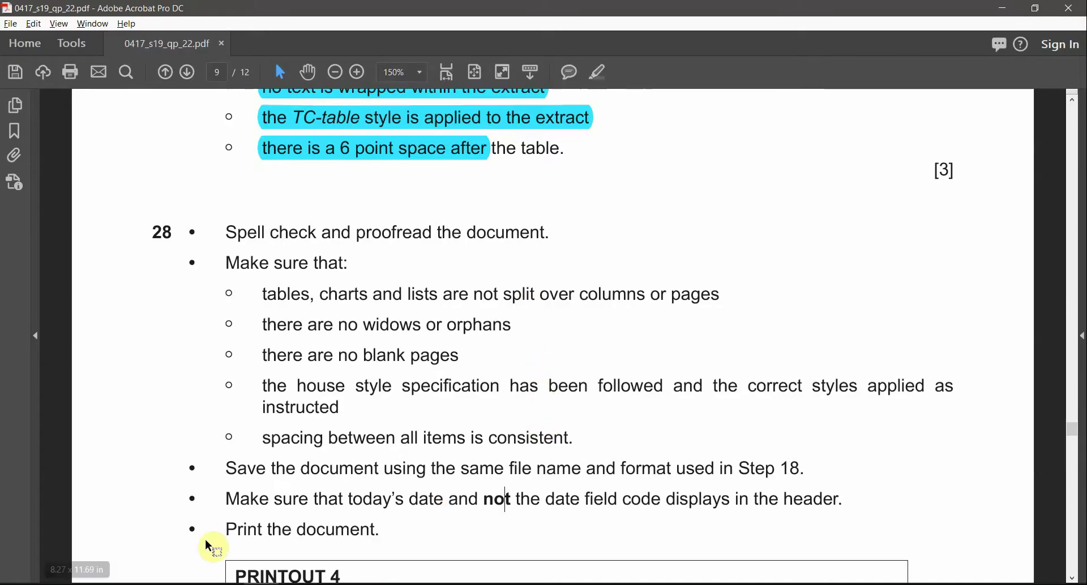
Clear the stray mark over the print instruction in the question paper.
{"action": "left_click_drag", "start_coordinate": [212, 535], "coordinate": [324, 535]}
{"action": "scroll", "coordinate": [578, 474], "scroll_direction": "down", "scroll_amount": 2}
{"action": "scroll", "coordinate": [578, 474], "scroll_direction": "down", "scroll_amount": 1}
{"action": "left_click", "coordinate": [583, 515]}
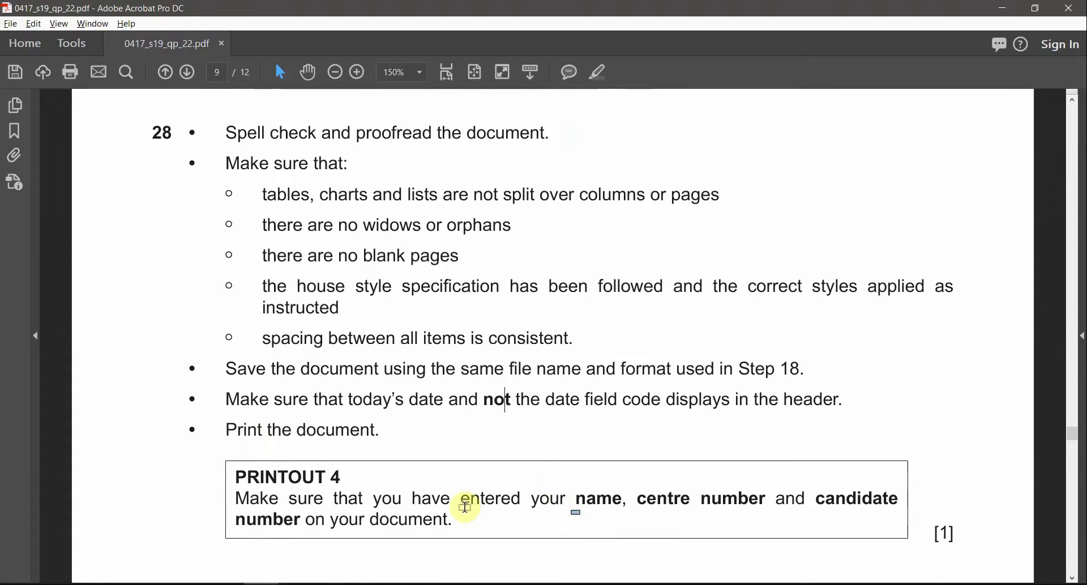
{"action": "key", "text": "alt+Tab"}
Close the header and preview the report in File > Print through to page 2.
{"action": "left_click", "coordinate": [776, 74]}
{"action": "left_click", "coordinate": [20, 36]}
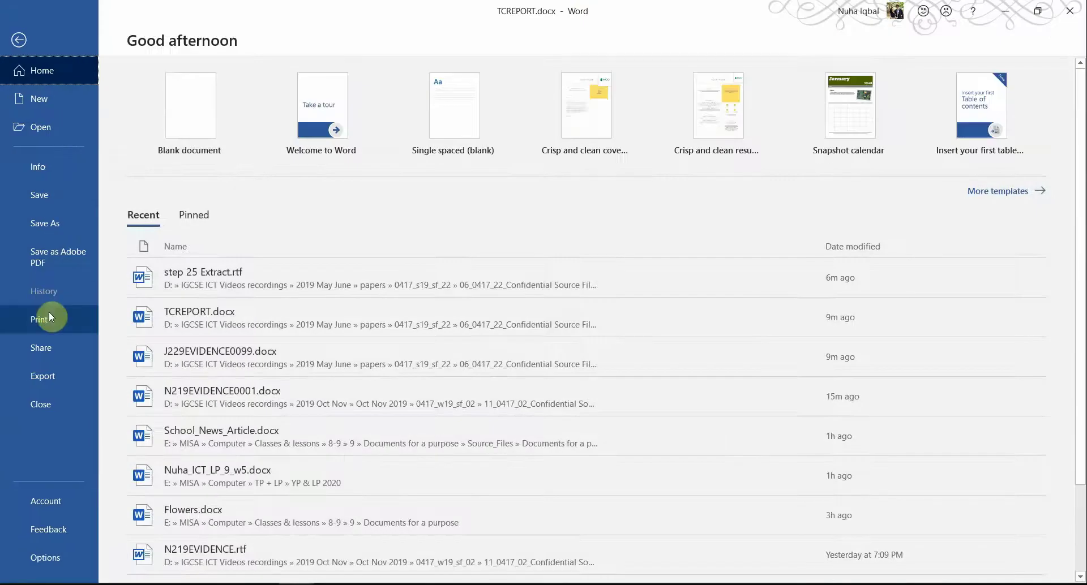
{"action": "left_click", "coordinate": [50, 320]}
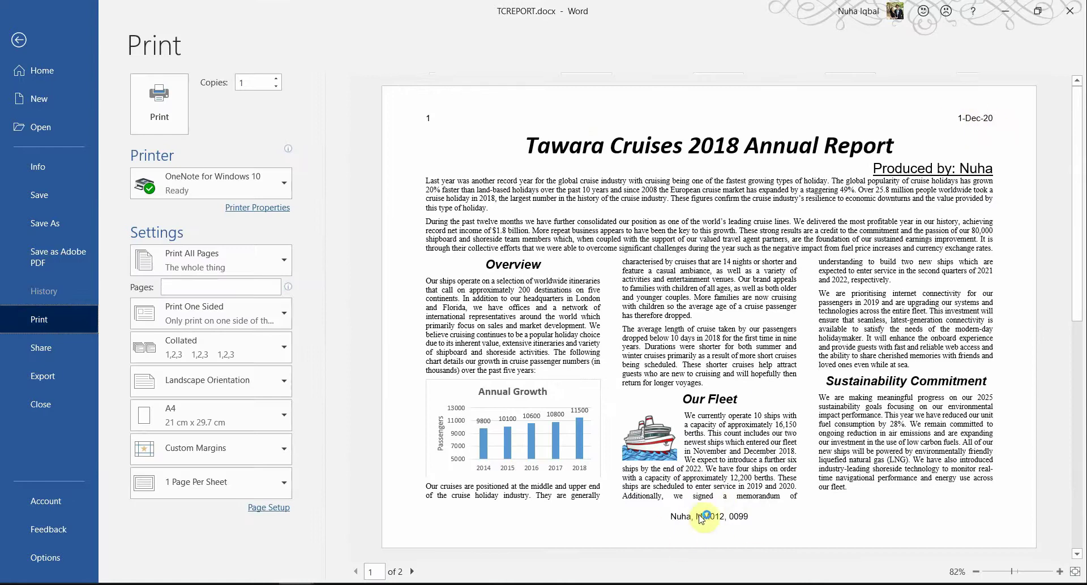
{"action": "scroll", "coordinate": [764, 493], "scroll_direction": "down", "scroll_amount": 3}
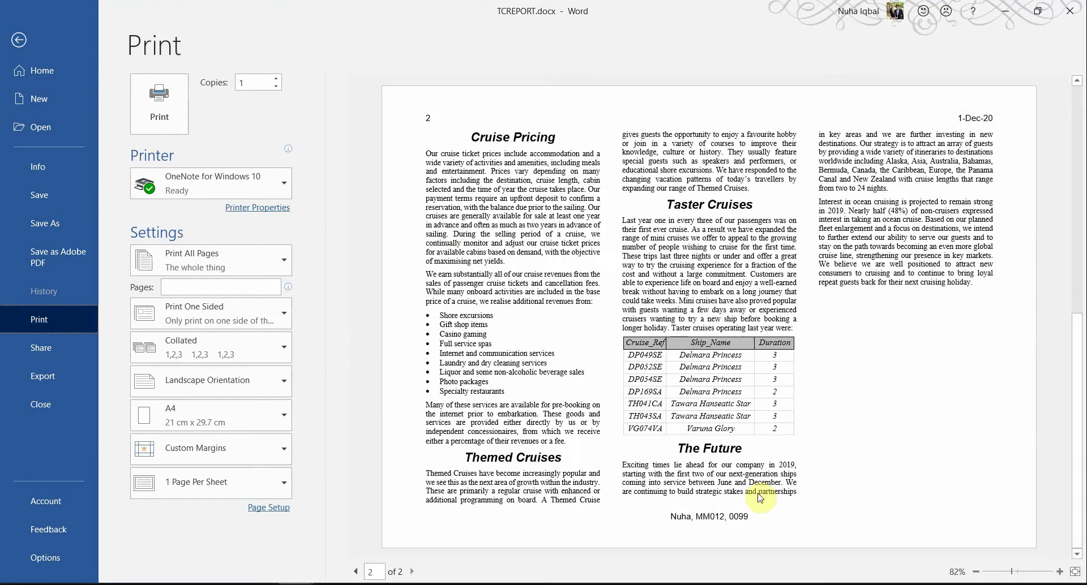
{"action": "key", "text": "alt+Tab"}
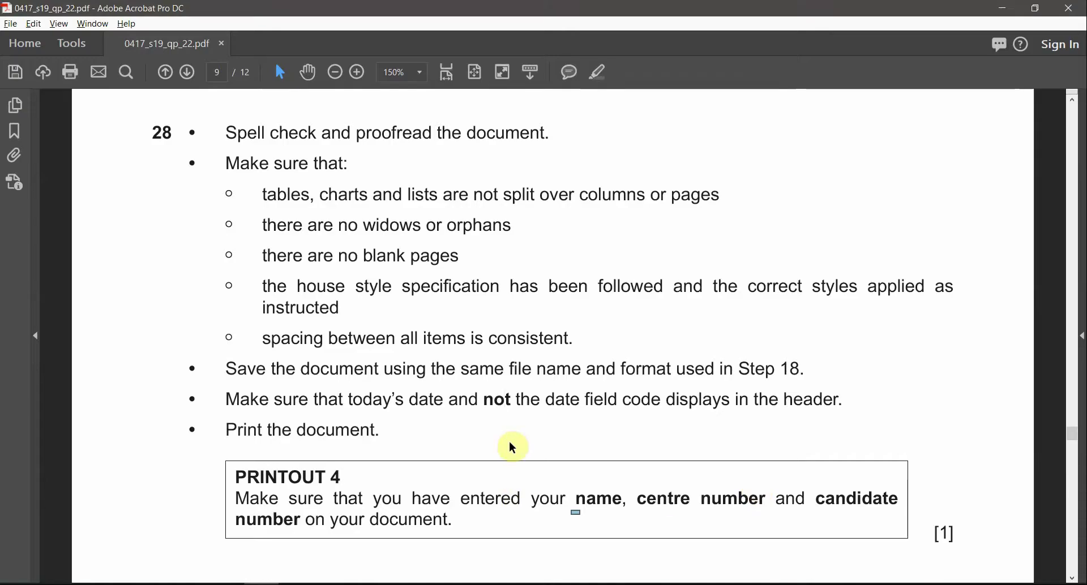
Scroll to question 29 and highlight the PRINTOUT 4 heading and part (a) instruction.
{"action": "scroll", "coordinate": [512, 448], "scroll_direction": "down", "scroll_amount": 4}
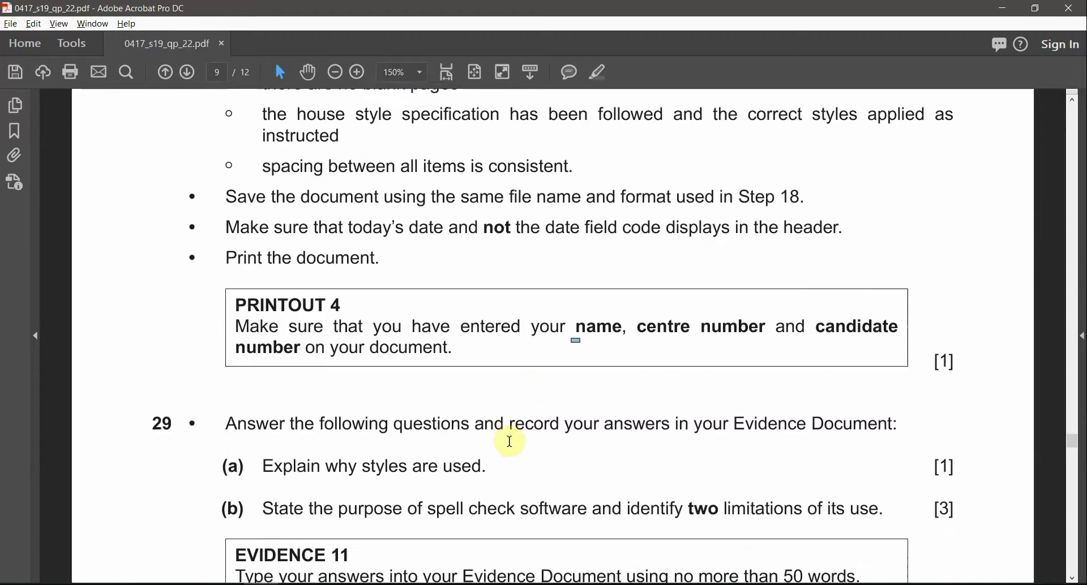
{"action": "scroll", "coordinate": [512, 448], "scroll_direction": "down", "scroll_amount": 3}
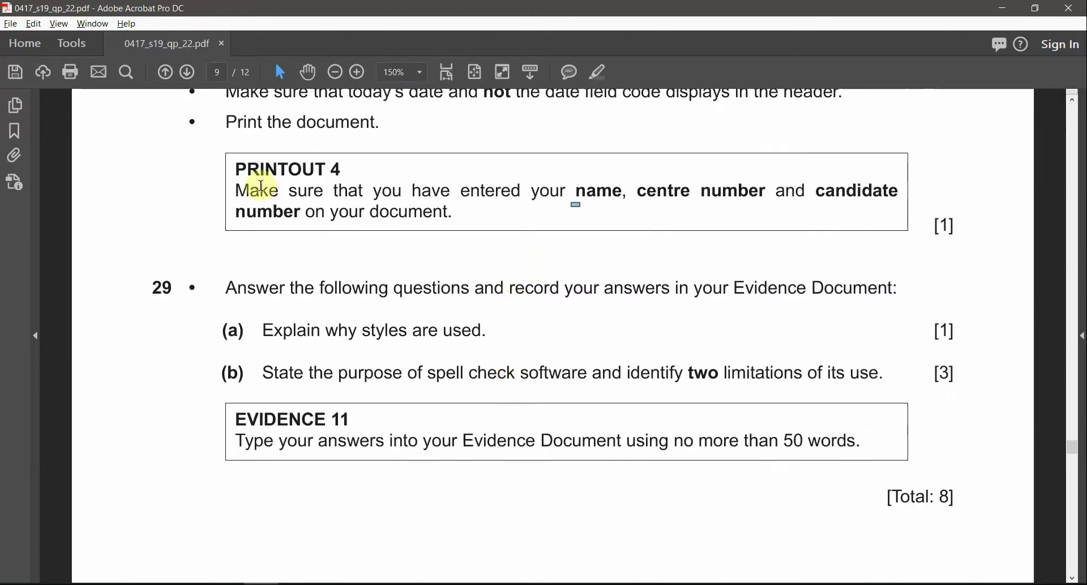
{"action": "left_click_drag", "start_coordinate": [240, 174], "coordinate": [339, 177]}
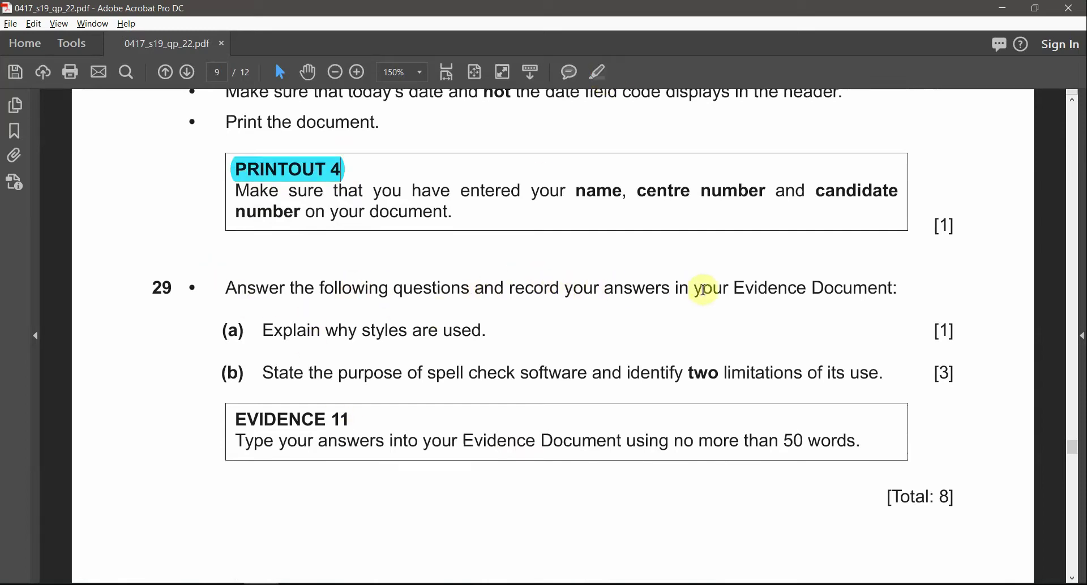
{"action": "left_click_drag", "start_coordinate": [732, 281], "coordinate": [935, 331]}
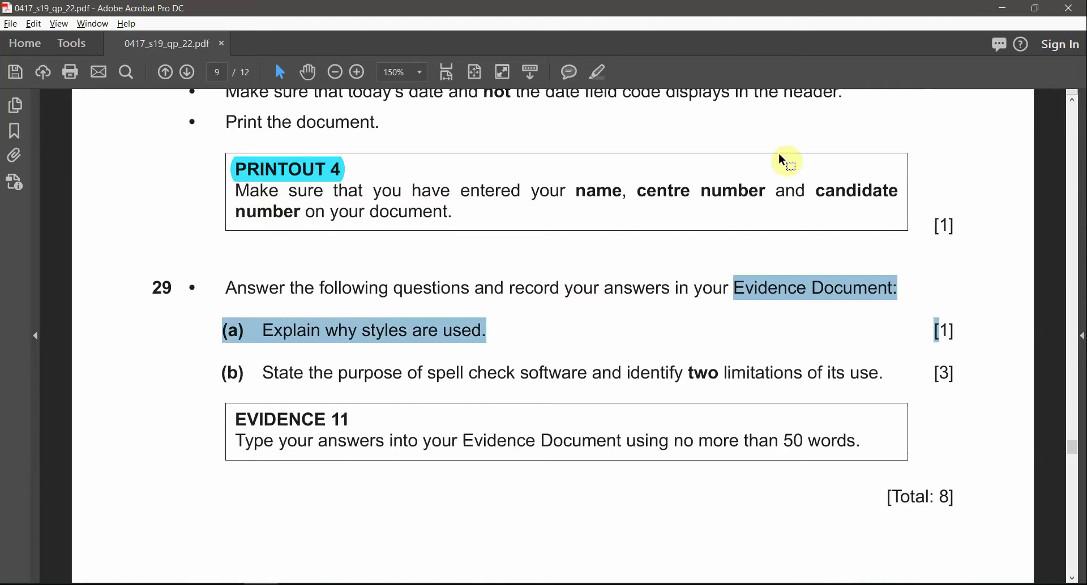
{"action": "left_click", "coordinate": [592, 75]}
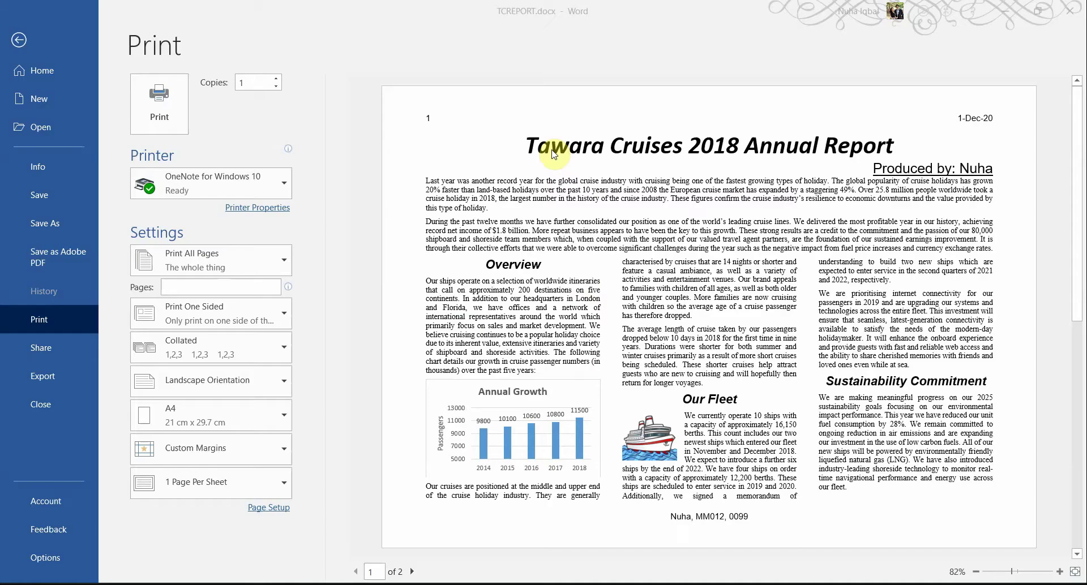
{"action": "left_click", "coordinate": [19, 39]}
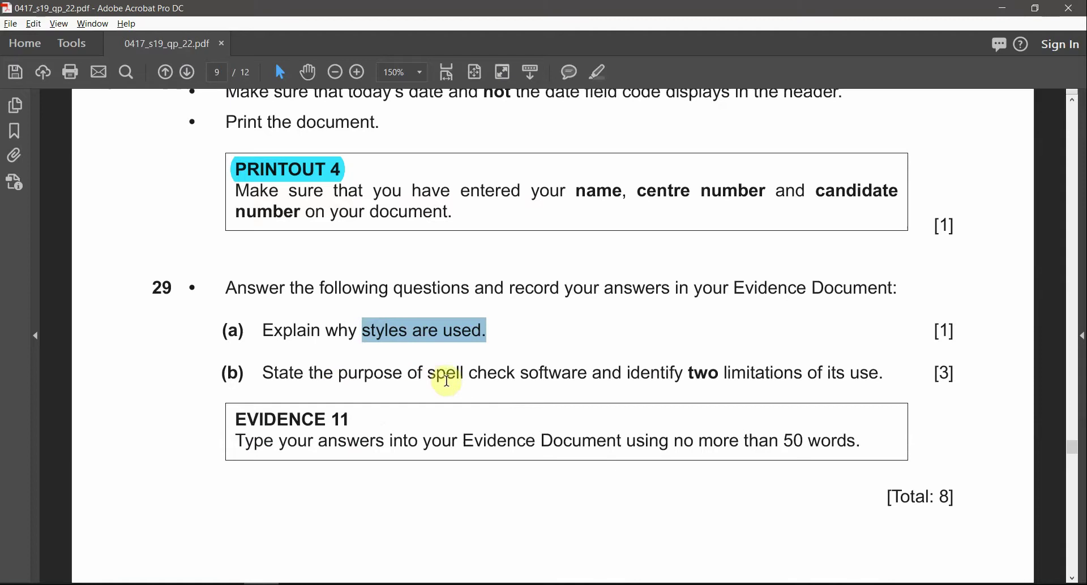
Read through parts (a) and (b) on spell check purpose, two limitations, and the EVIDENCE 11 instruction.
{"action": "left_click_drag", "start_coordinate": [468, 375], "coordinate": [621, 375]}
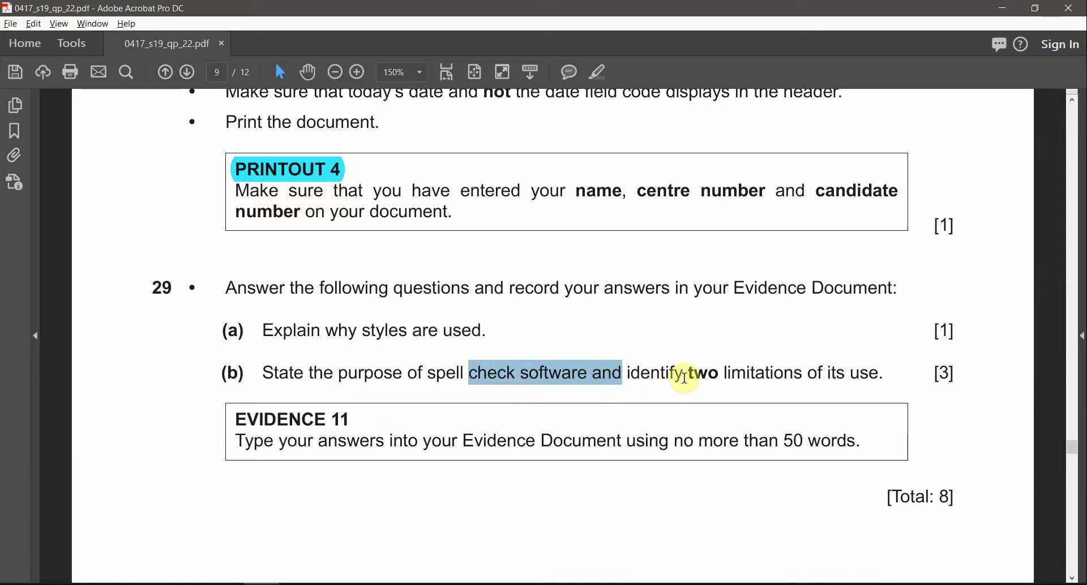
{"action": "left_click_drag", "start_coordinate": [961, 332], "coordinate": [932, 332]}
{"action": "left_click_drag", "start_coordinate": [294, 329], "coordinate": [439, 331]}
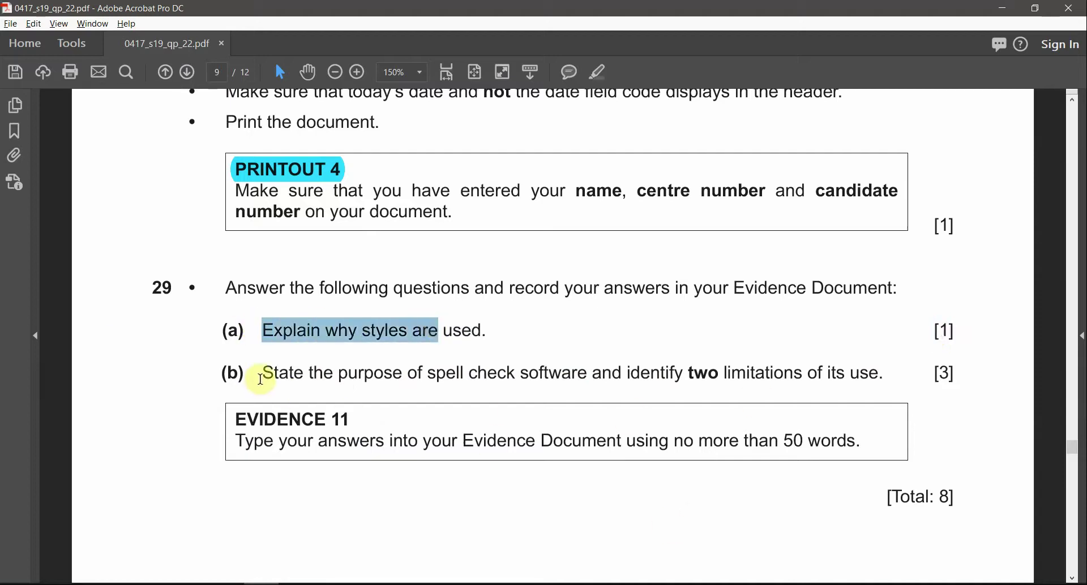
{"action": "left_click_drag", "start_coordinate": [334, 374], "coordinate": [518, 376]}
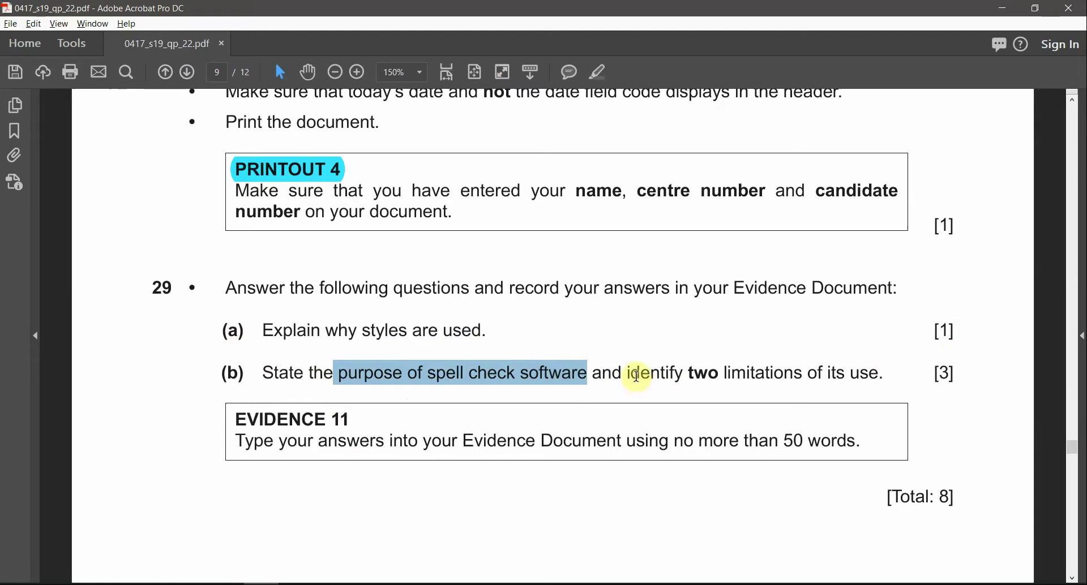
{"action": "left_click_drag", "start_coordinate": [628, 373], "coordinate": [844, 373]}
{"action": "left_click_drag", "start_coordinate": [526, 374], "coordinate": [375, 373]}
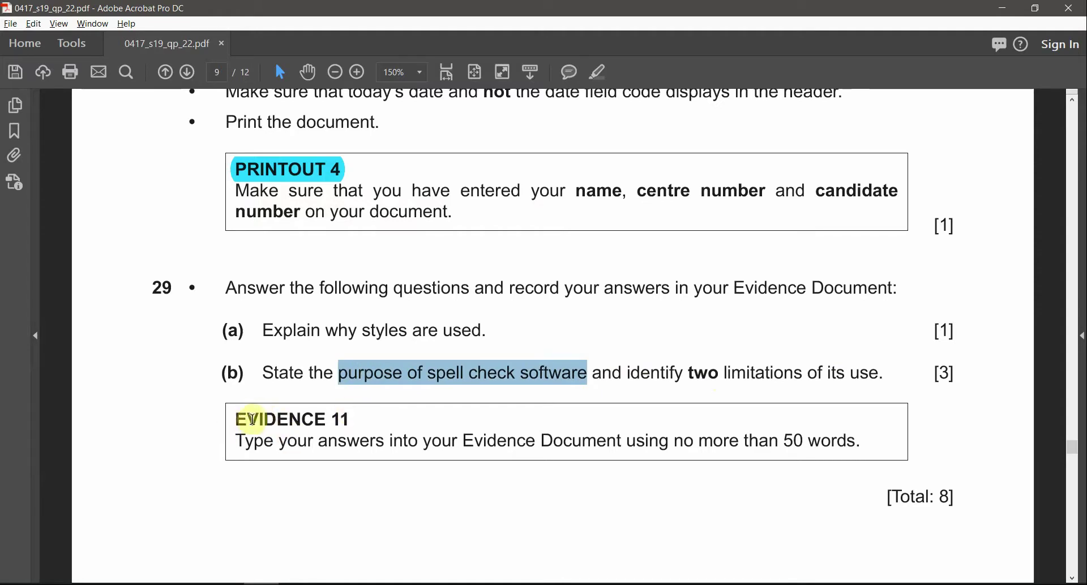
{"action": "left_click_drag", "start_coordinate": [234, 418], "coordinate": [381, 458]}
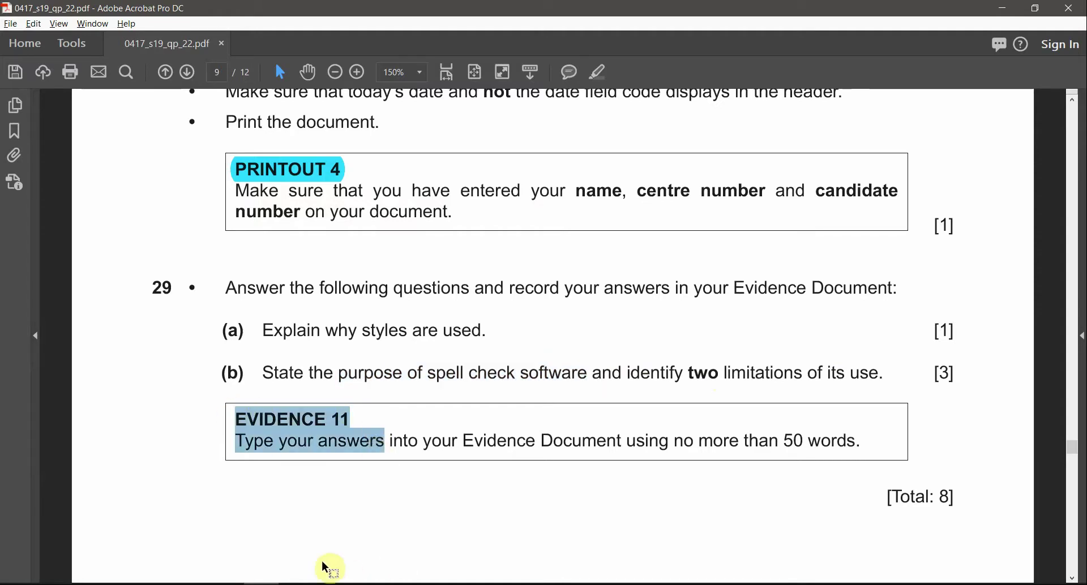
{"action": "mouse_move", "coordinate": [303, 578]}
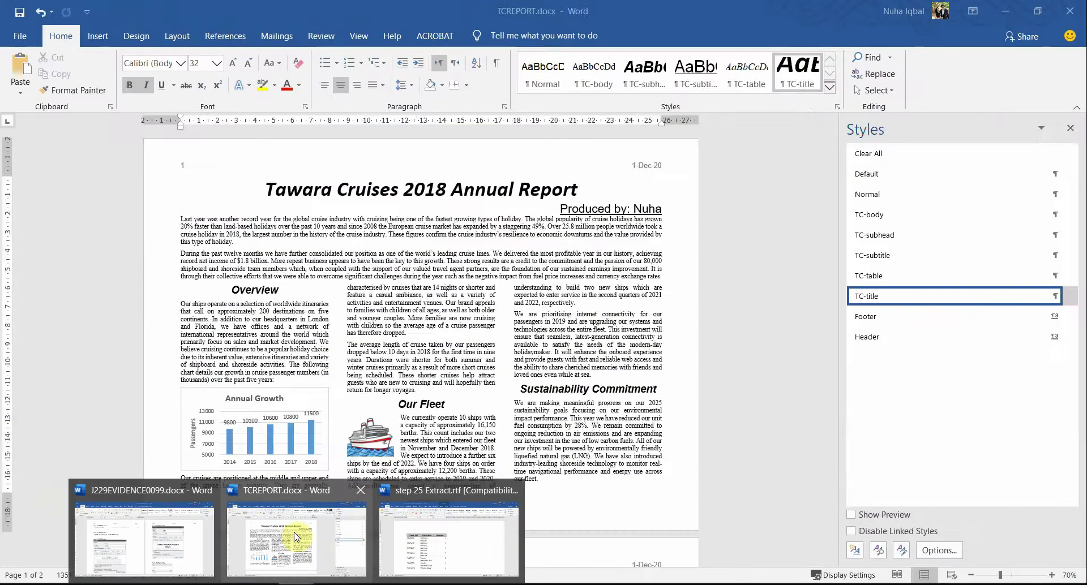
Switch to J229EVIDENCE0099.docx, place the caret after (a) at Step 29, and dock it left.
{"action": "left_click", "coordinate": [193, 537]}
{"action": "scroll", "coordinate": [370, 439], "scroll_direction": "down", "scroll_amount": 5}
{"action": "scroll", "coordinate": [370, 438], "scroll_direction": "down", "scroll_amount": 10}
{"action": "scroll", "coordinate": [747, 260], "scroll_direction": "up", "scroll_amount": 8, "text": "ctrl"}
{"action": "scroll", "coordinate": [780, 368], "scroll_direction": "down", "scroll_amount": 12}
{"action": "scroll", "coordinate": [379, 324], "scroll_direction": "up", "scroll_amount": 3, "text": "ctrl"}
{"action": "scroll", "coordinate": [381, 324], "scroll_direction": "up", "scroll_amount": 1, "text": "ctrl"}
{"action": "left_click", "coordinate": [259, 253]}
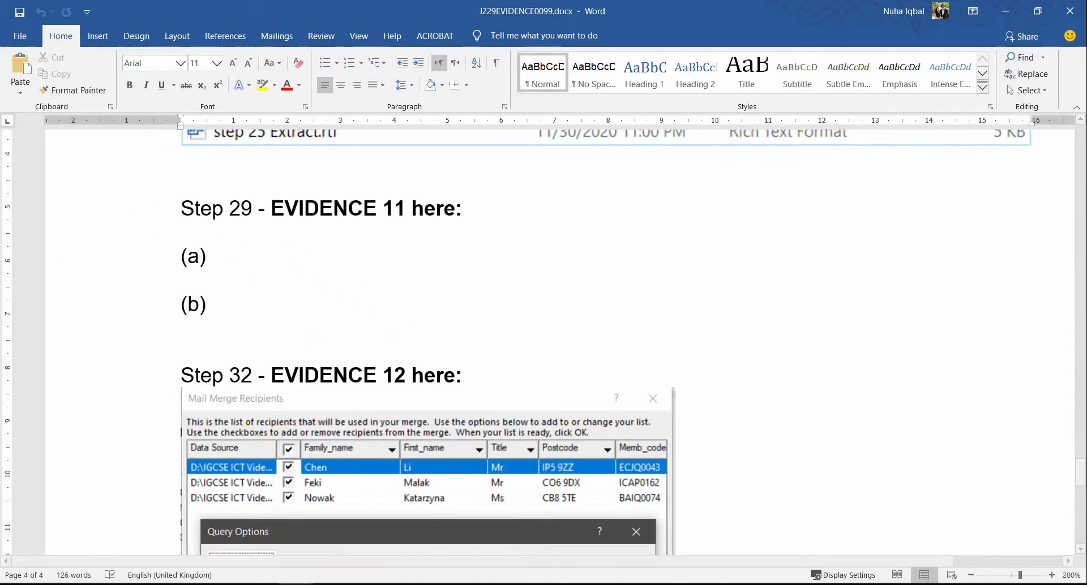
{"action": "left_click_drag", "start_coordinate": [628, 5], "coordinate": [5, 274]}
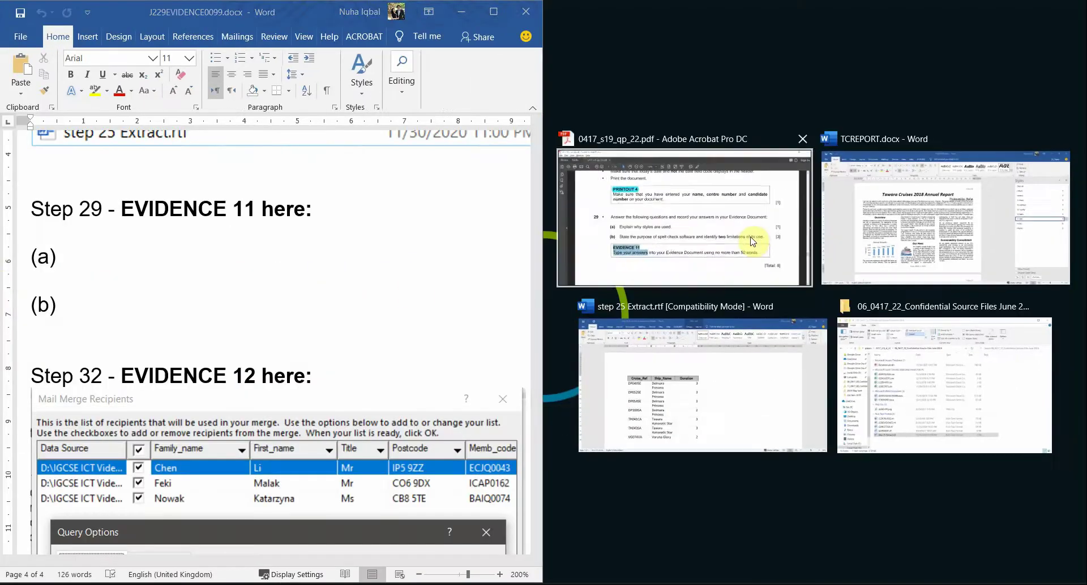
Snap the question paper to the right half, fit its page, and bring question 29 into view.
{"action": "left_click", "coordinate": [752, 238]}
{"action": "key", "text": "ctrl+0"}
{"action": "left_click", "coordinate": [139, 270]}
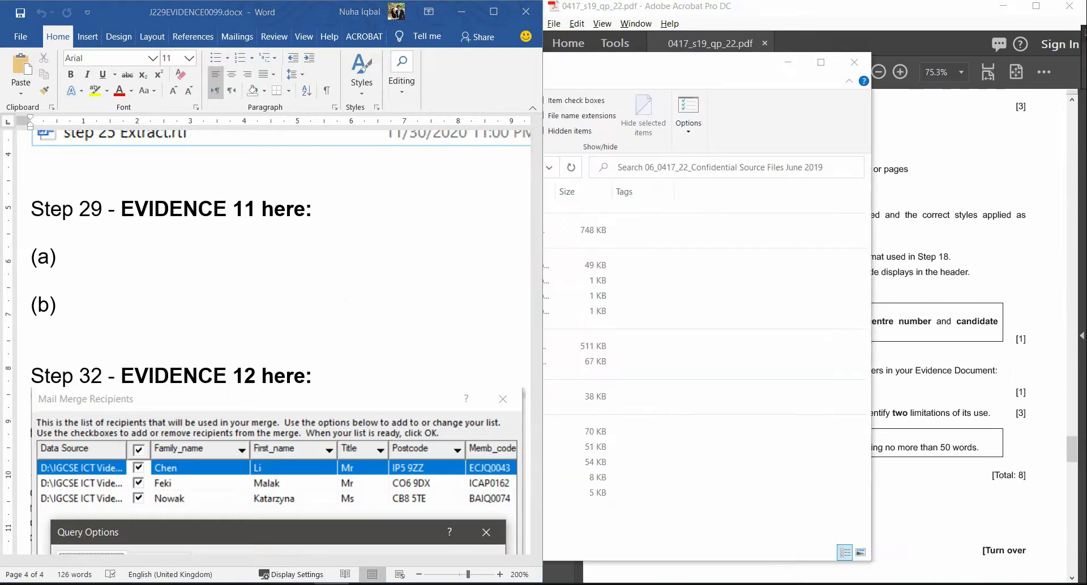
{"action": "left_click", "coordinate": [861, 17]}
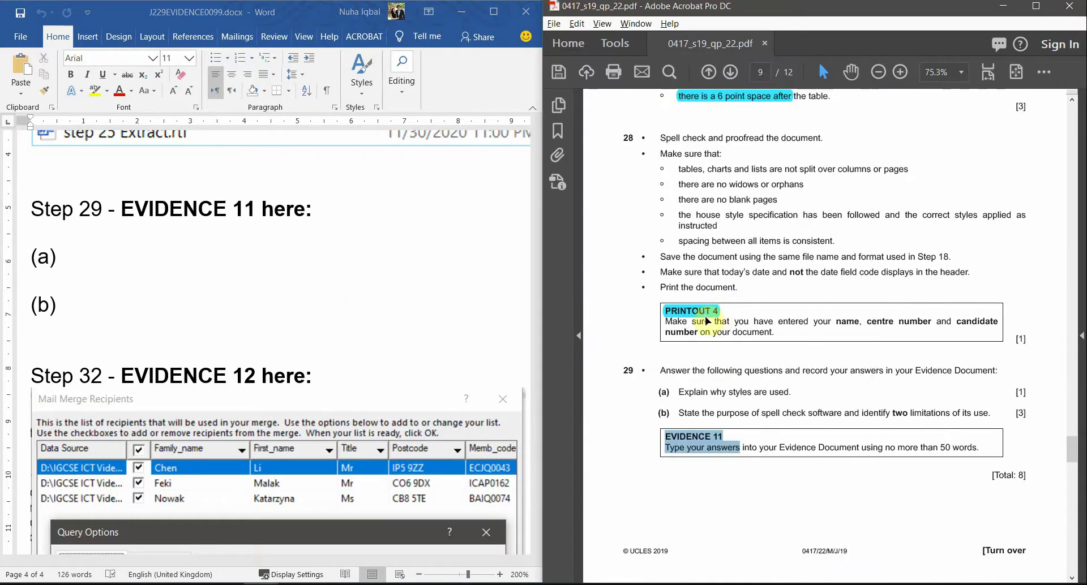
{"action": "left_click", "coordinate": [722, 306]}
{"action": "scroll", "coordinate": [746, 385], "scroll_direction": "down", "scroll_amount": 3}
{"action": "scroll", "coordinate": [748, 387], "scroll_direction": "up", "scroll_amount": 3}
{"action": "scroll", "coordinate": [753, 396], "scroll_direction": "up", "scroll_amount": 2}
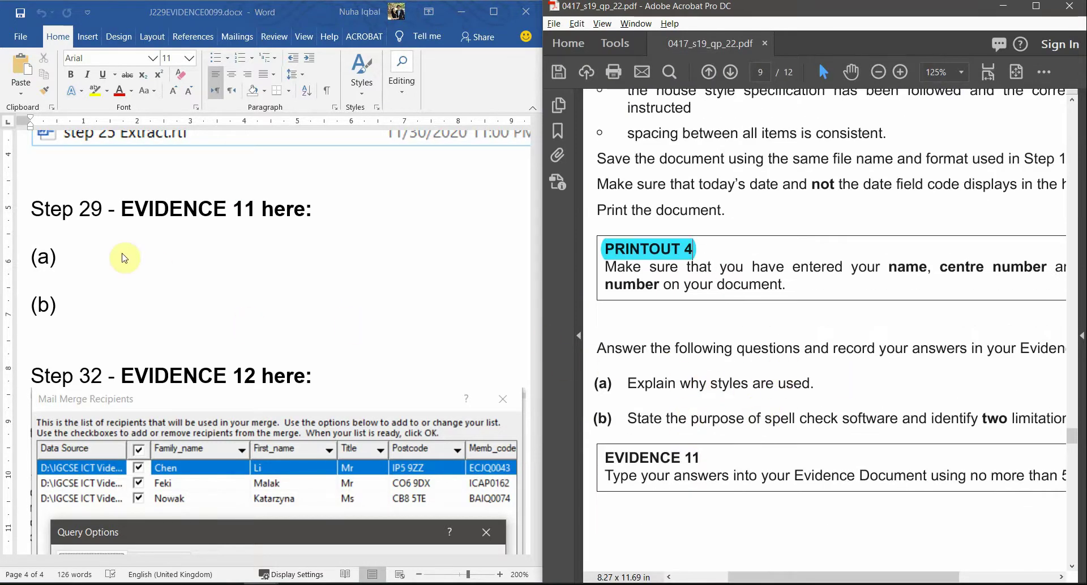
Type answer (a): 'it saves time for editing instead of making it for each paragraph again and again'.
{"action": "left_click", "coordinate": [208, 260]}
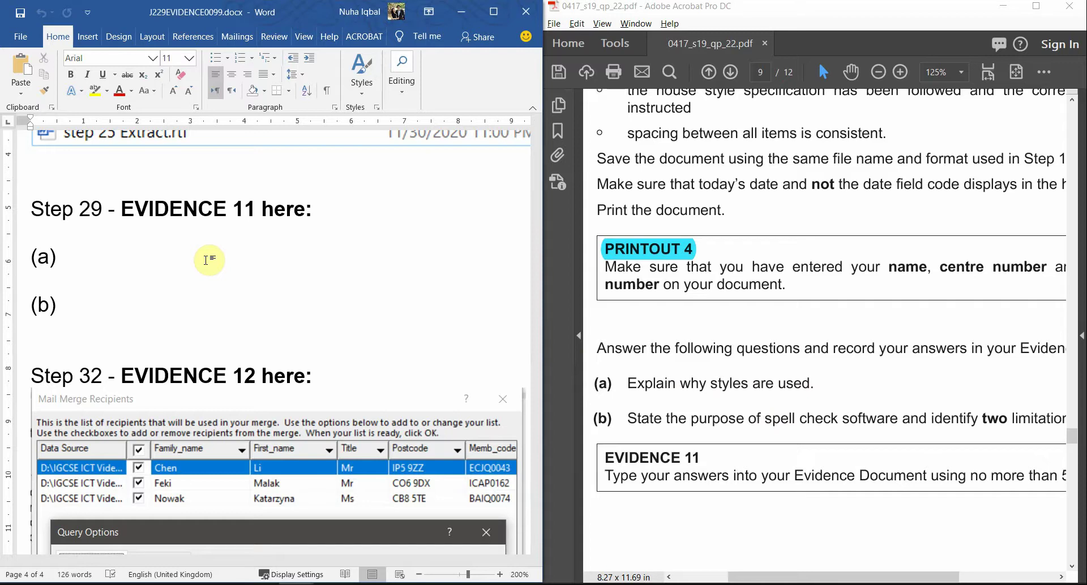
{"action": "type", "text": "saves"}
{"action": "key", "text": "BackSpace"}
{"action": "key", "text": "BackSpace"}
{"action": "key", "text": "BackSpace"}
{"action": "key", "text": "BackSpace"}
{"action": "key", "text": "BackSpace"}
{"action": "type", "text": "it saves "}
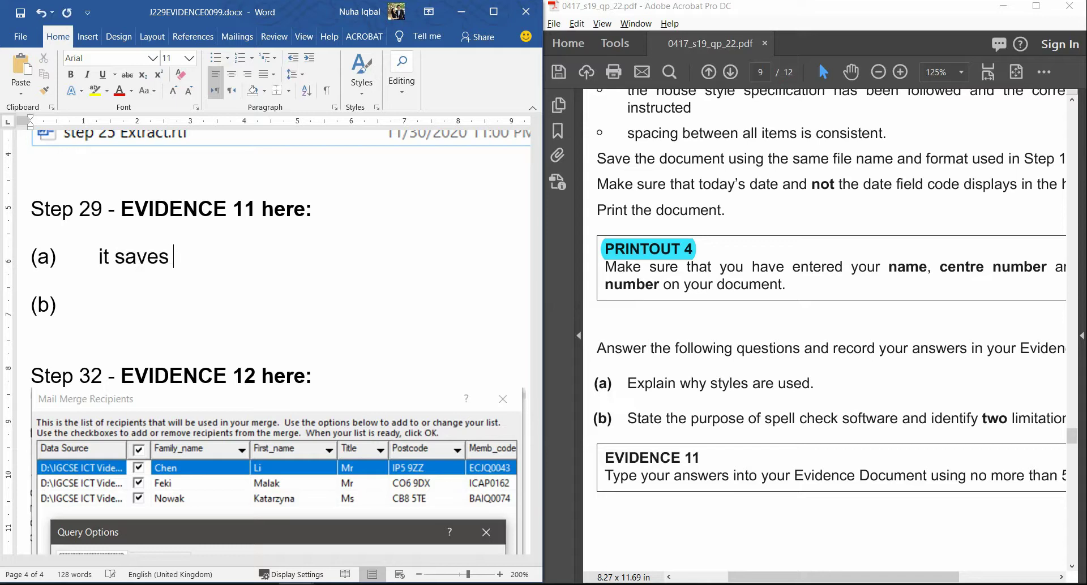
{"action": "type", "text": "time for "}
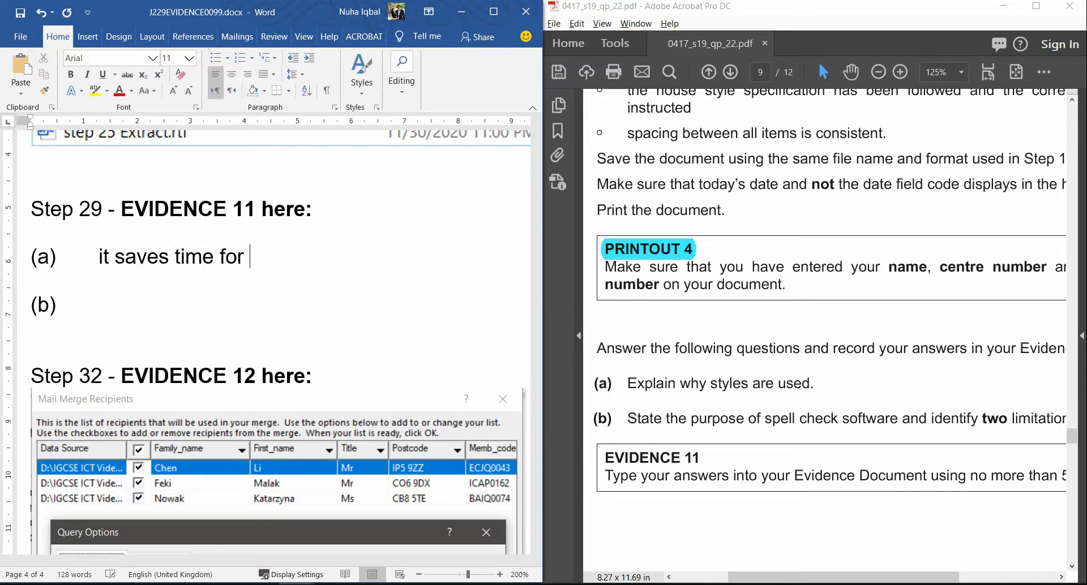
{"action": "type", "text": "editing"}
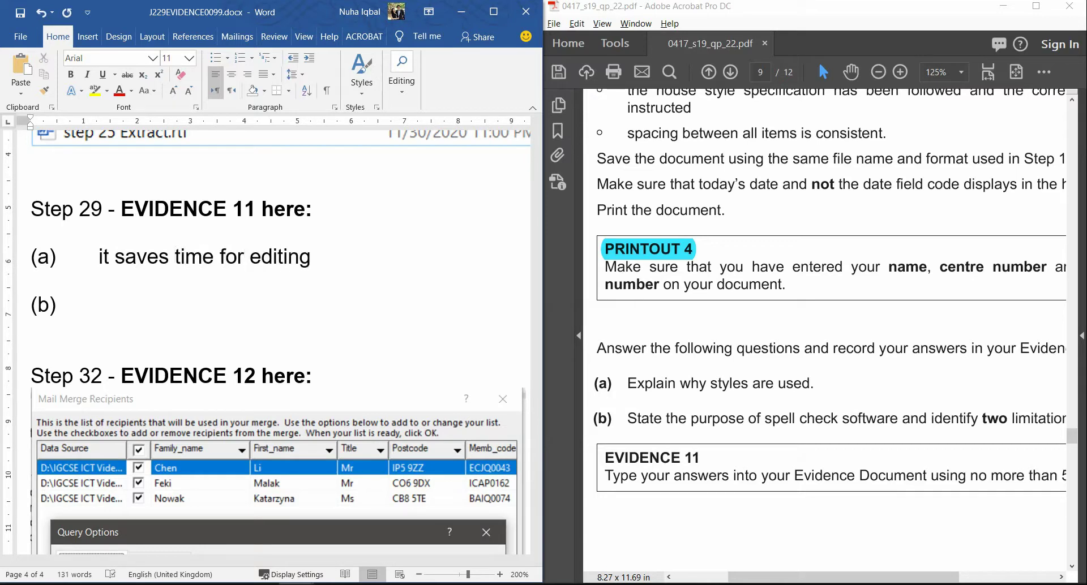
{"action": "type", "text": " instead of making it"}
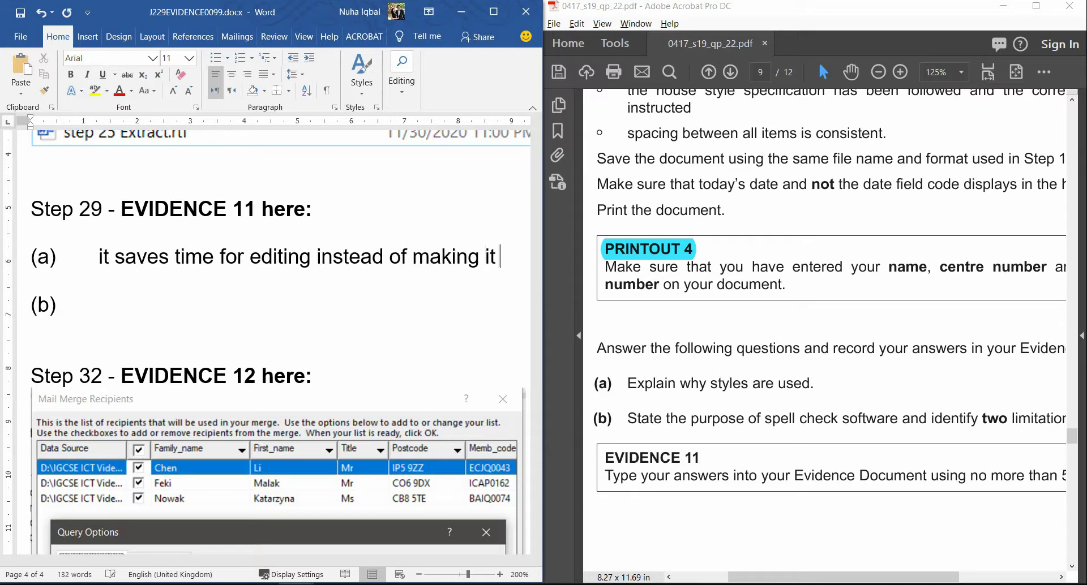
{"action": "type", "text": " for each p"}
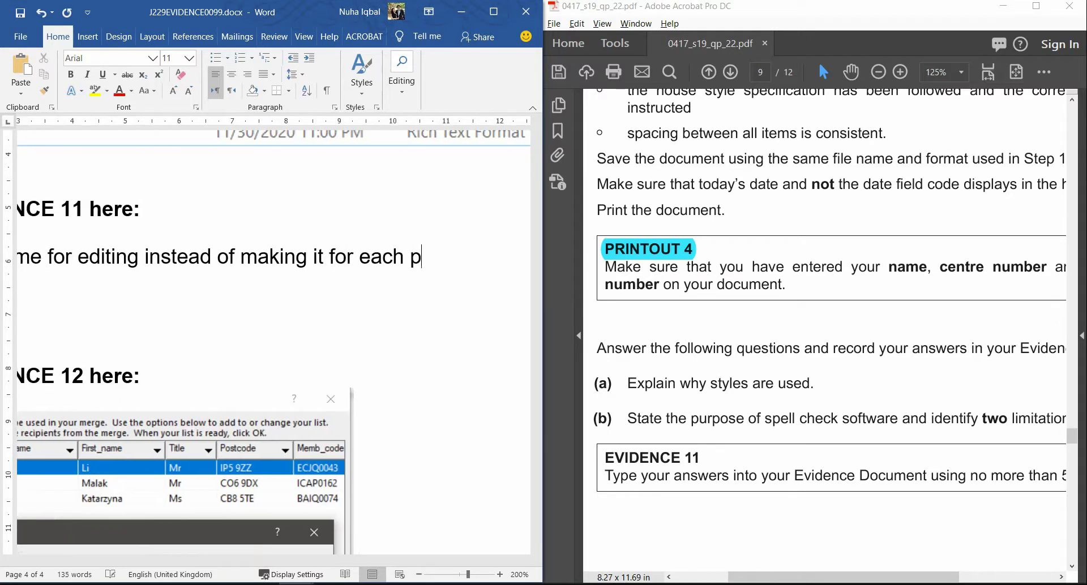
{"action": "type", "text": "arr"}
{"action": "key", "text": "BackSpace"}
{"action": "type", "text": "agraph again an"}
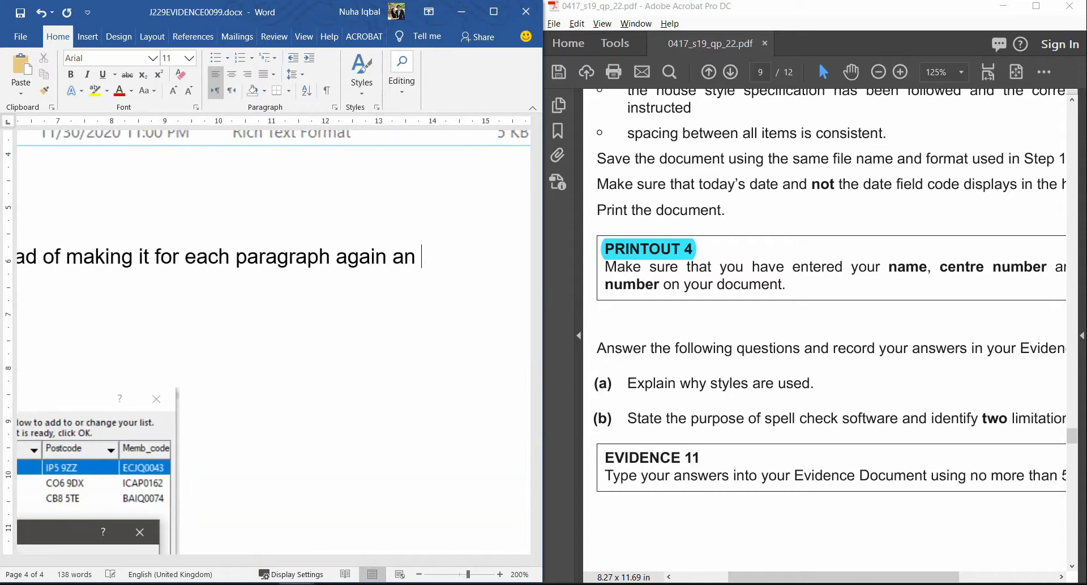
{"action": "type", "text": "d again"}
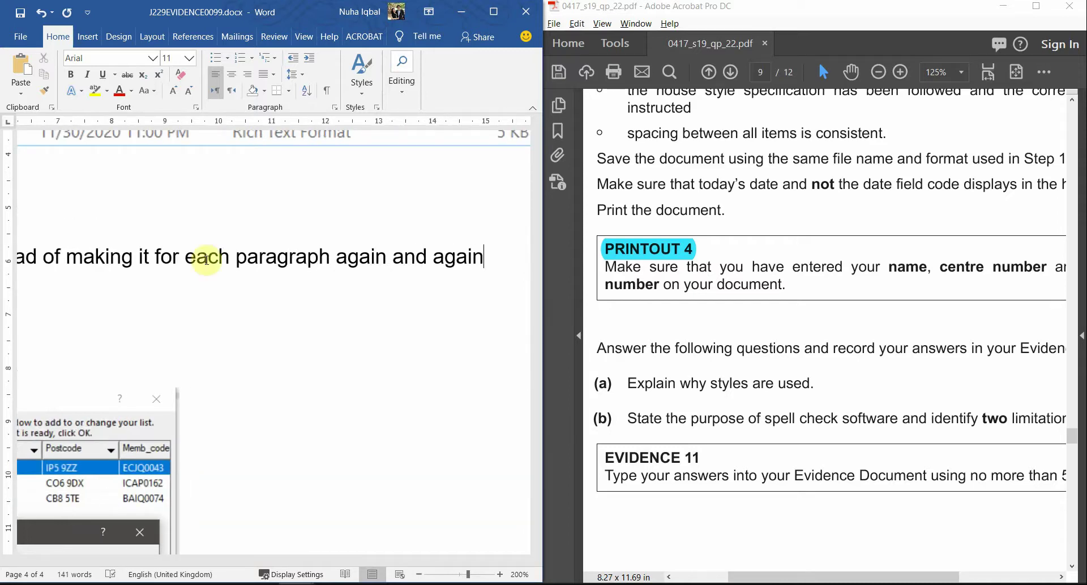
{"action": "scroll", "coordinate": [214, 283], "scroll_direction": "down", "scroll_amount": 10}
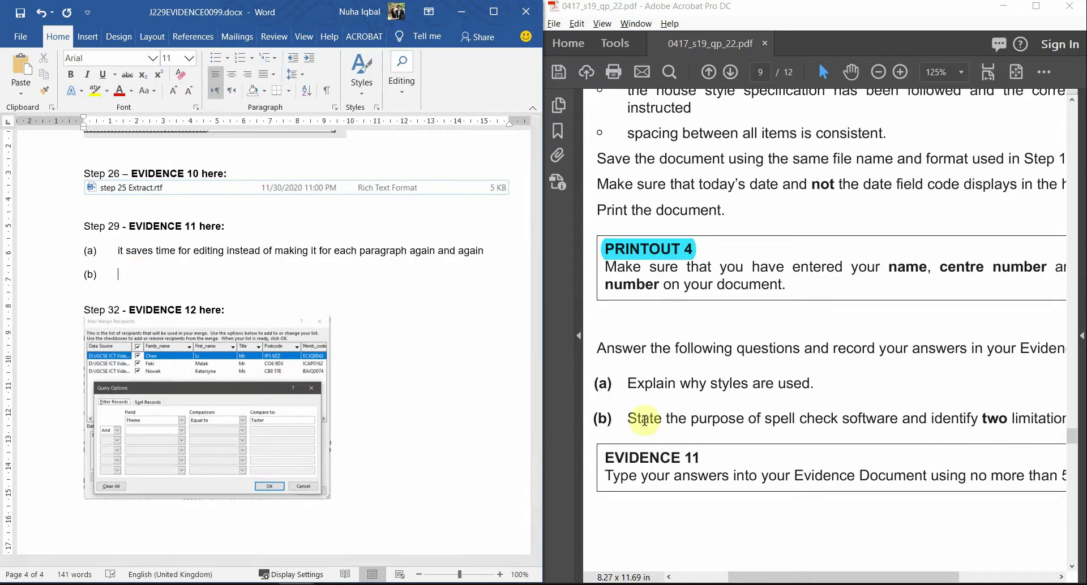
Answer (b) with 'to help the user minimize the errors of entry' and start a new line.
{"action": "left_click_drag", "start_coordinate": [628, 419], "coordinate": [760, 420]}
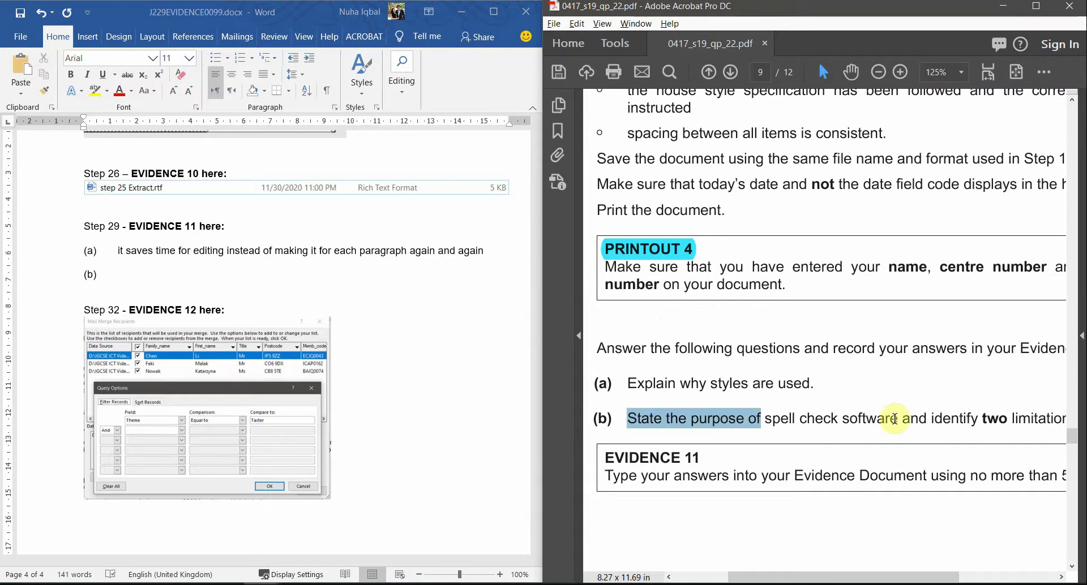
{"action": "left_click_drag", "start_coordinate": [899, 419], "coordinate": [629, 419]}
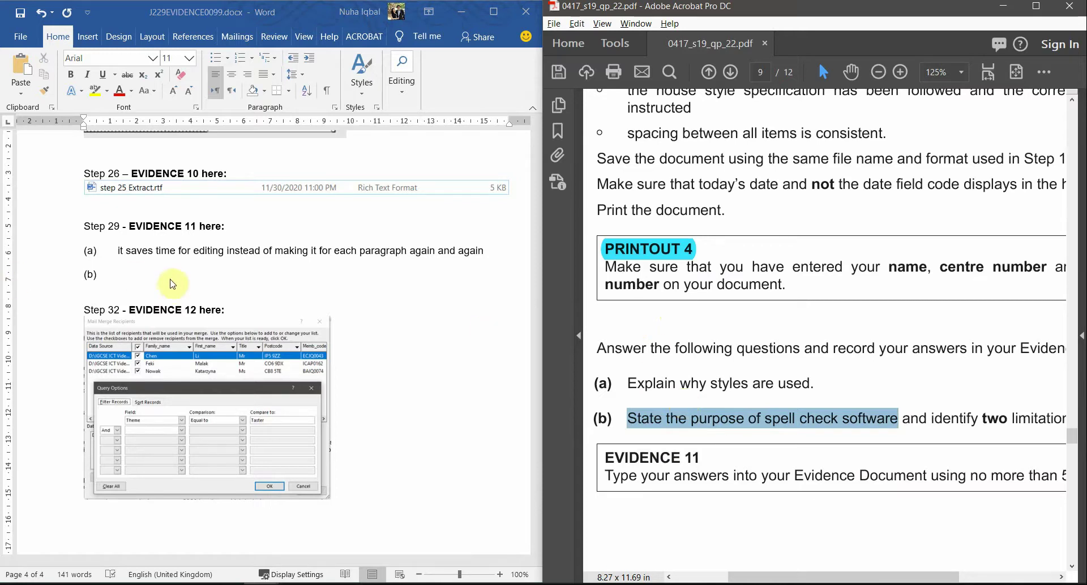
{"action": "left_click", "coordinate": [159, 266]}
{"action": "type", "text": "to"}
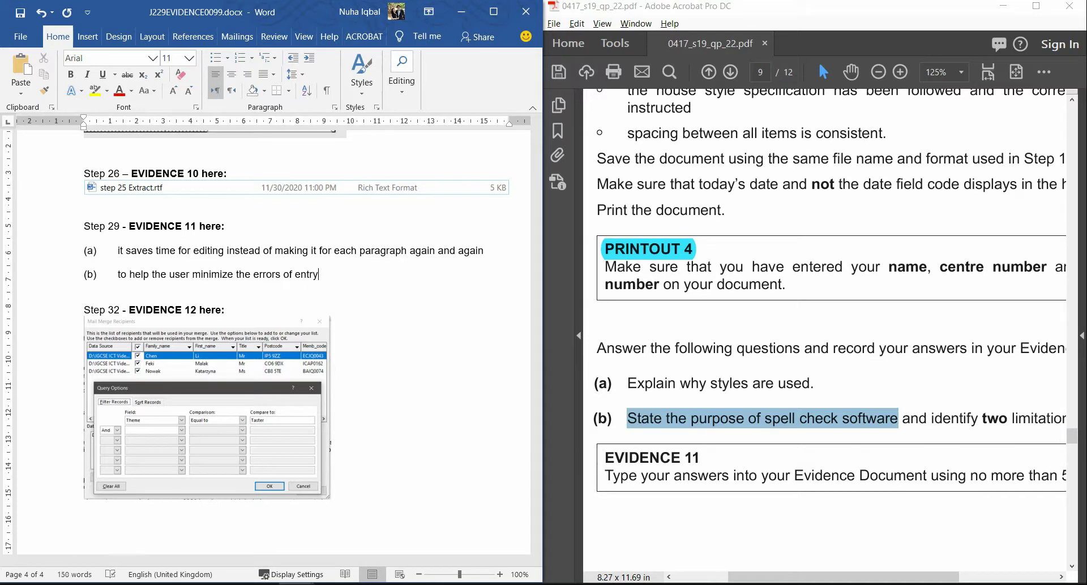
{"action": "key", "text": "Return"}
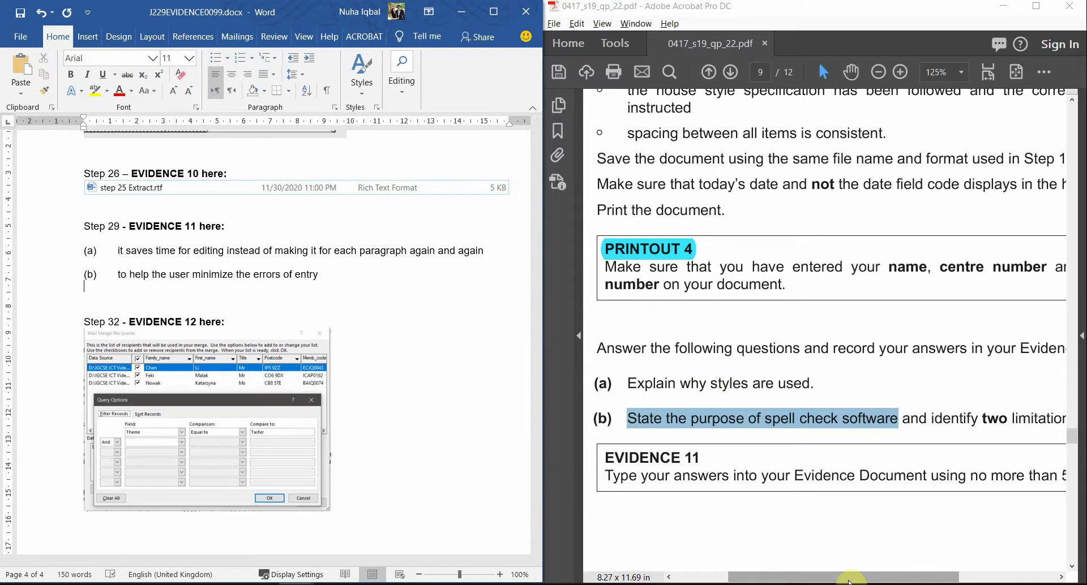
Add a 'Limitations:' line below answer (b) followed by a '-' bullet.
{"action": "left_click_drag", "start_coordinate": [849, 578], "coordinate": [946, 578]}
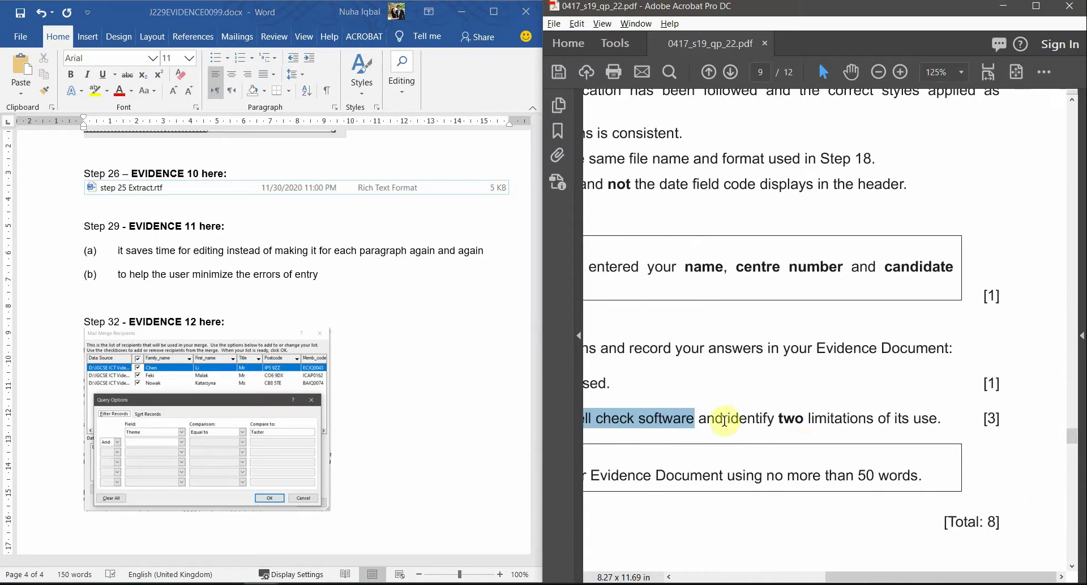
{"action": "left_click_drag", "start_coordinate": [726, 419], "coordinate": [941, 419]}
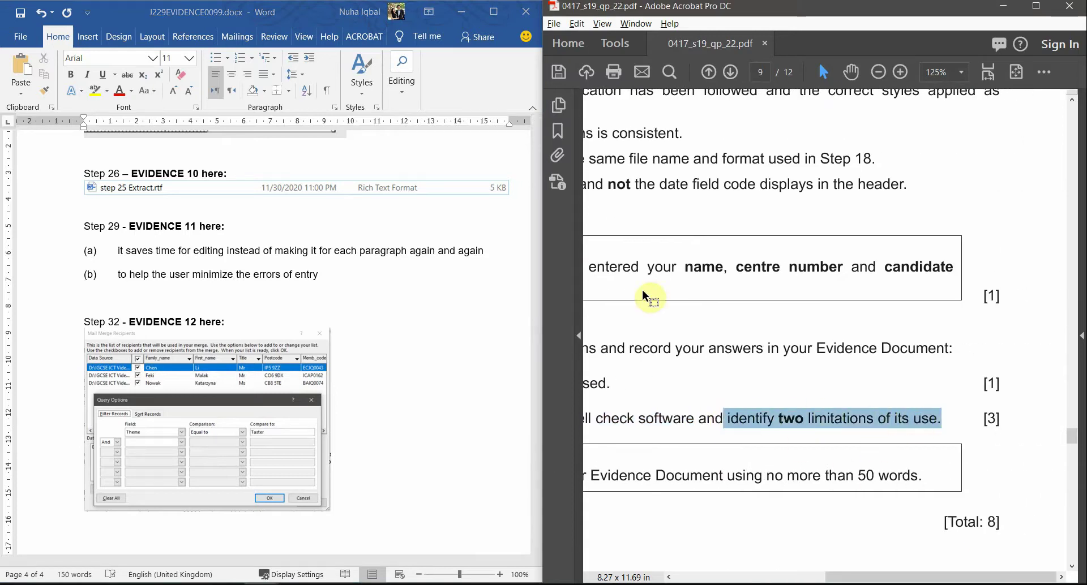
{"action": "left_click", "coordinate": [346, 273]}
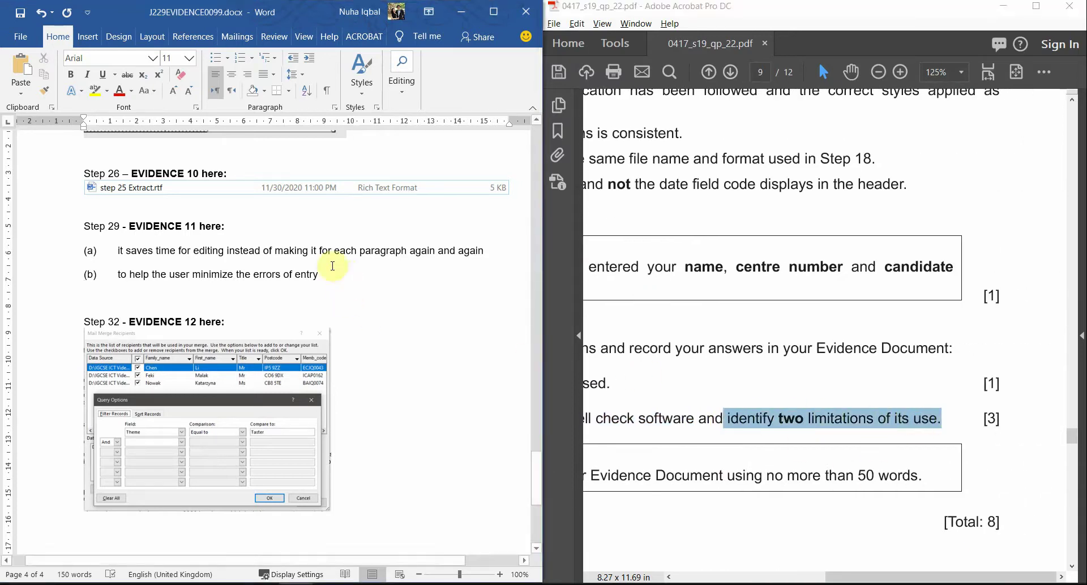
{"action": "key", "text": "Return"}
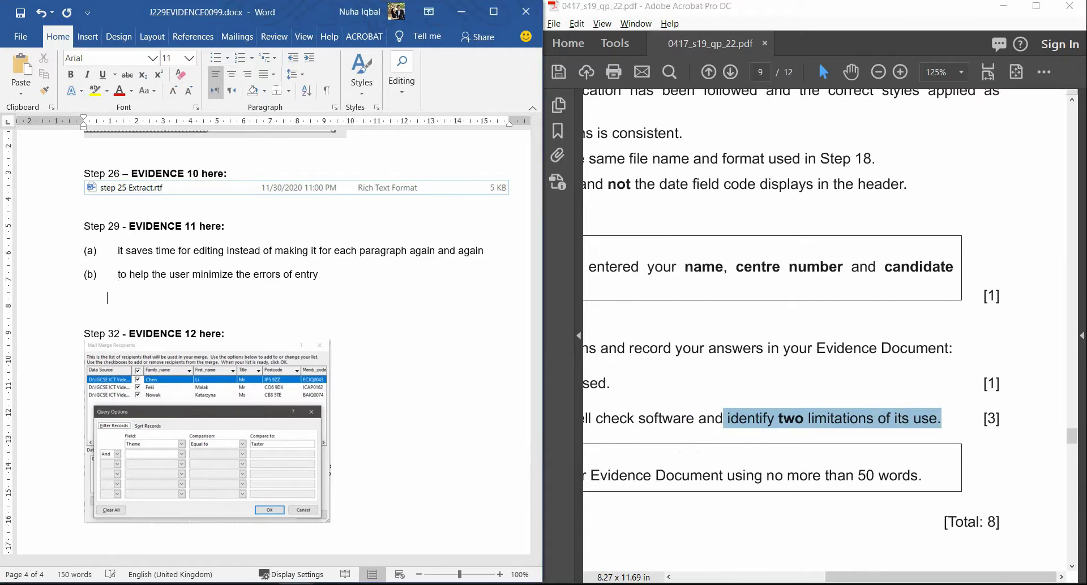
{"action": "key", "text": "BackSpace"}
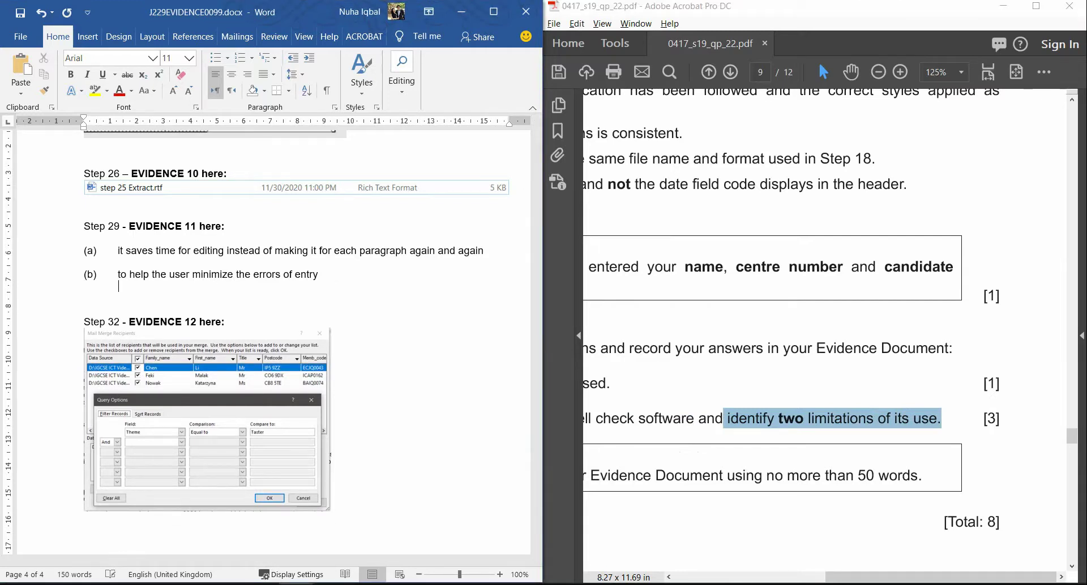
{"action": "type", "text": "Limitations:"}
{"action": "key", "text": "Return"}
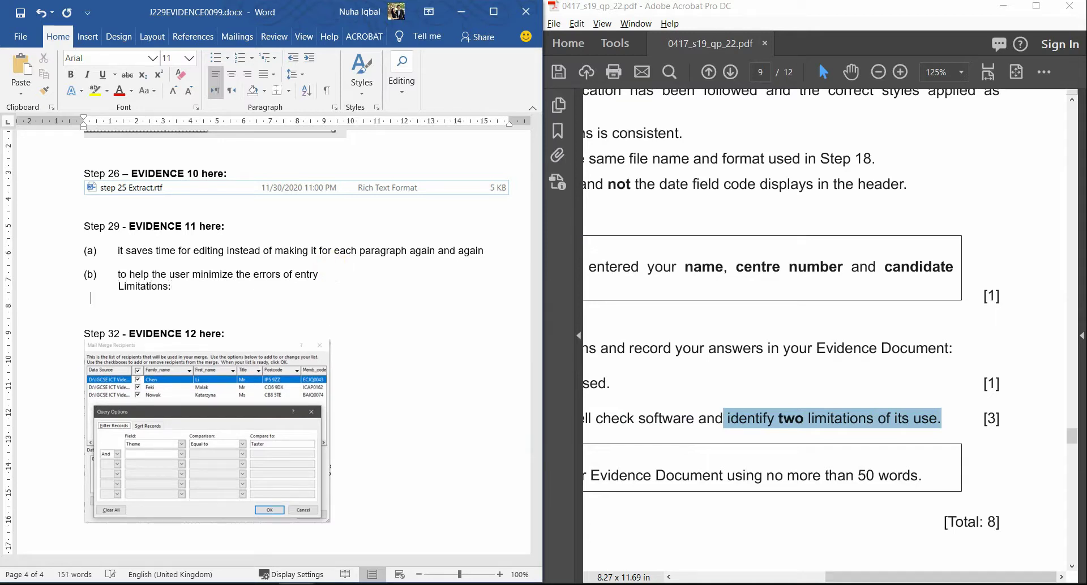
{"action": "type", "text": "-"}
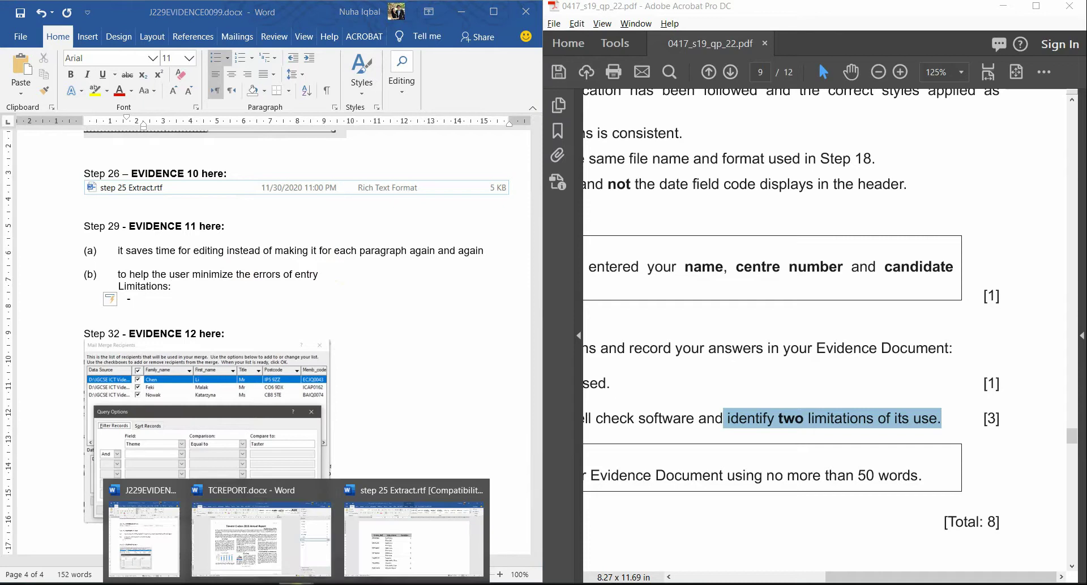
{"action": "left_click", "coordinate": [287, 565]}
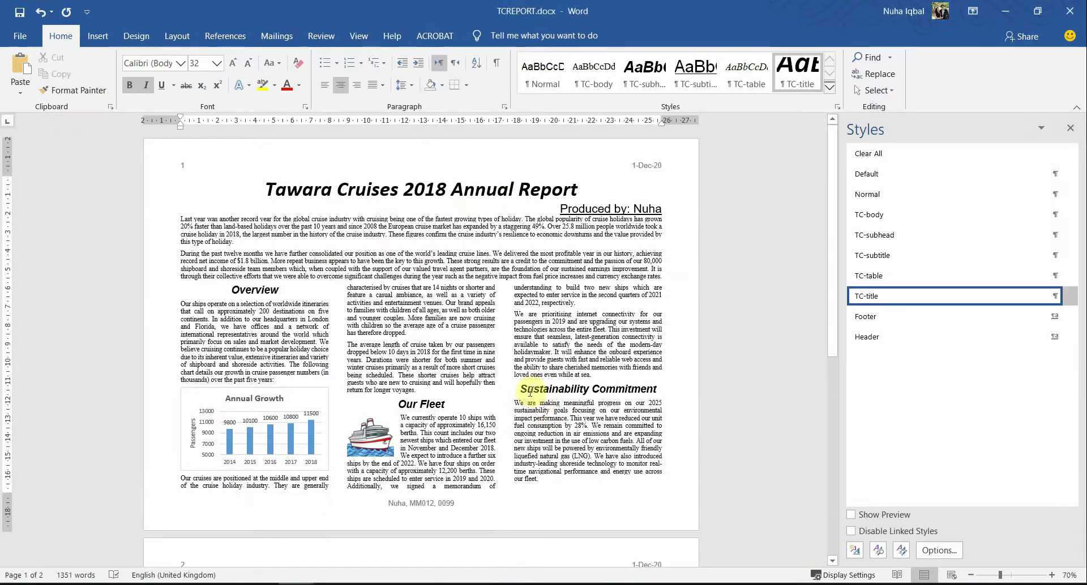
{"action": "scroll", "coordinate": [504, 391], "scroll_direction": "down", "scroll_amount": 3}
{"action": "scroll", "coordinate": [505, 390], "scroll_direction": "down", "scroll_amount": 5}
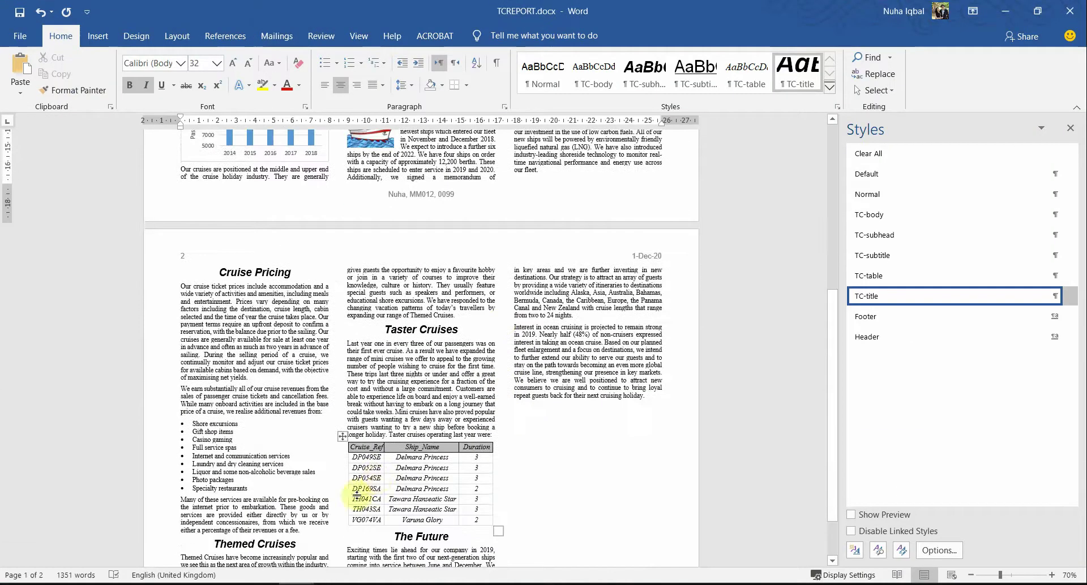
{"action": "double_click", "coordinate": [380, 448]}
{"action": "left_click", "coordinate": [403, 451]}
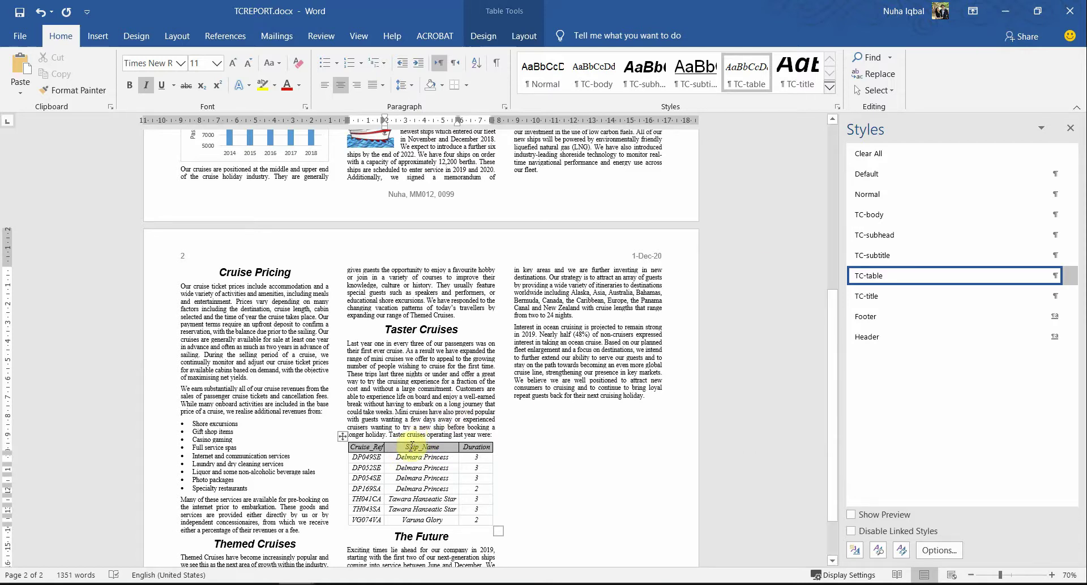
{"action": "double_click", "coordinate": [412, 447]}
{"action": "scroll", "coordinate": [422, 449], "scroll_direction": "up", "scroll_amount": 5, "text": "ctrl"}
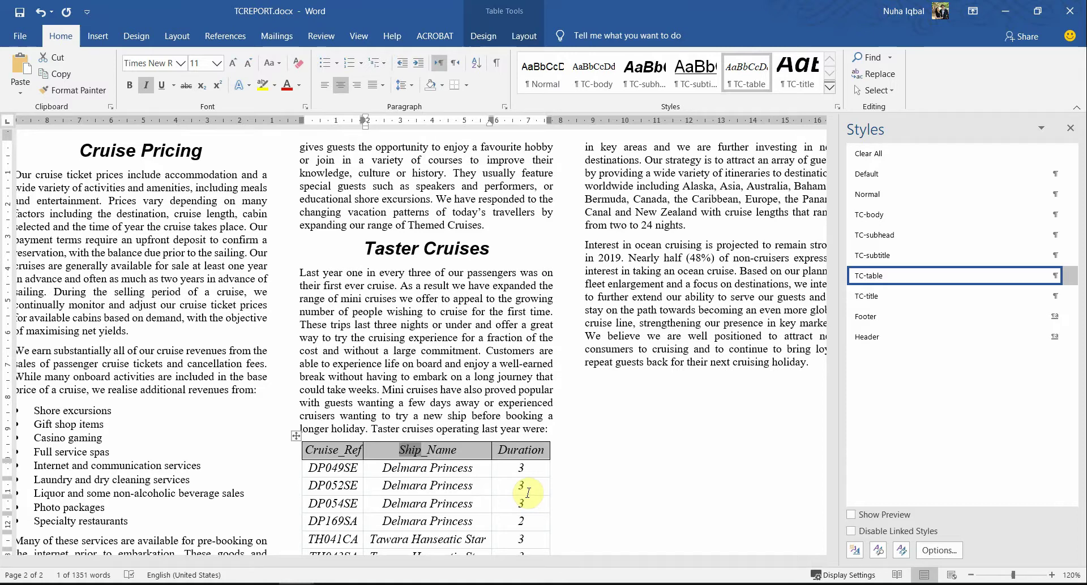
{"action": "scroll", "coordinate": [385, 315], "scroll_direction": "down", "scroll_amount": 4}
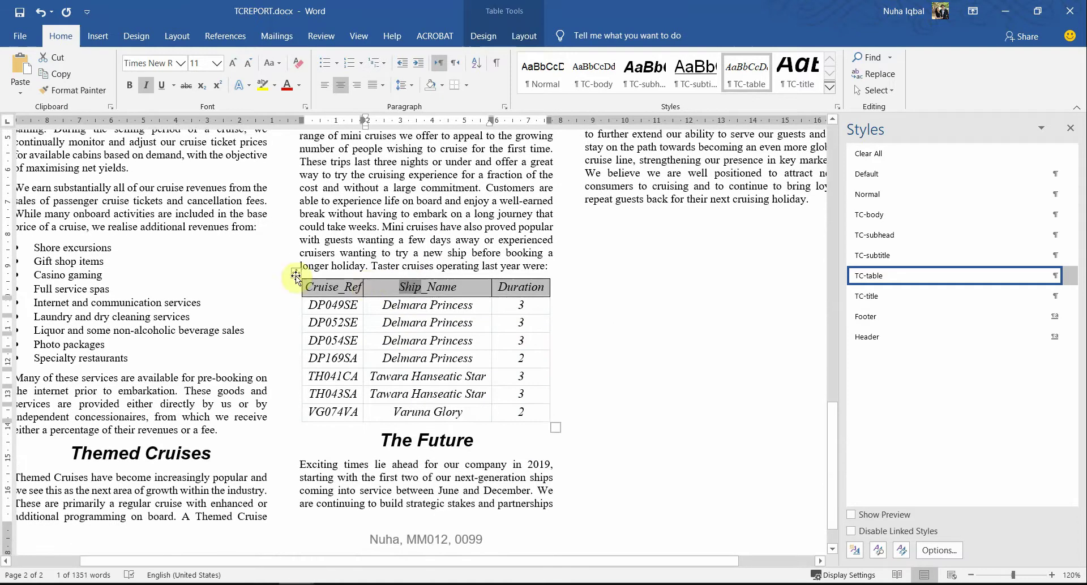
{"action": "left_click", "coordinate": [296, 273]}
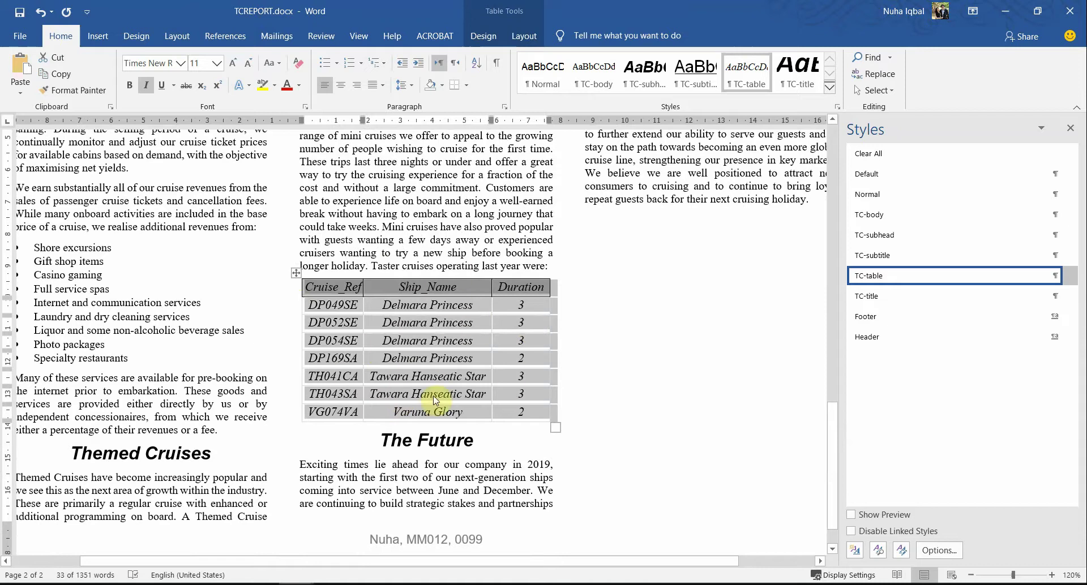
{"action": "left_click", "coordinate": [1005, 7]}
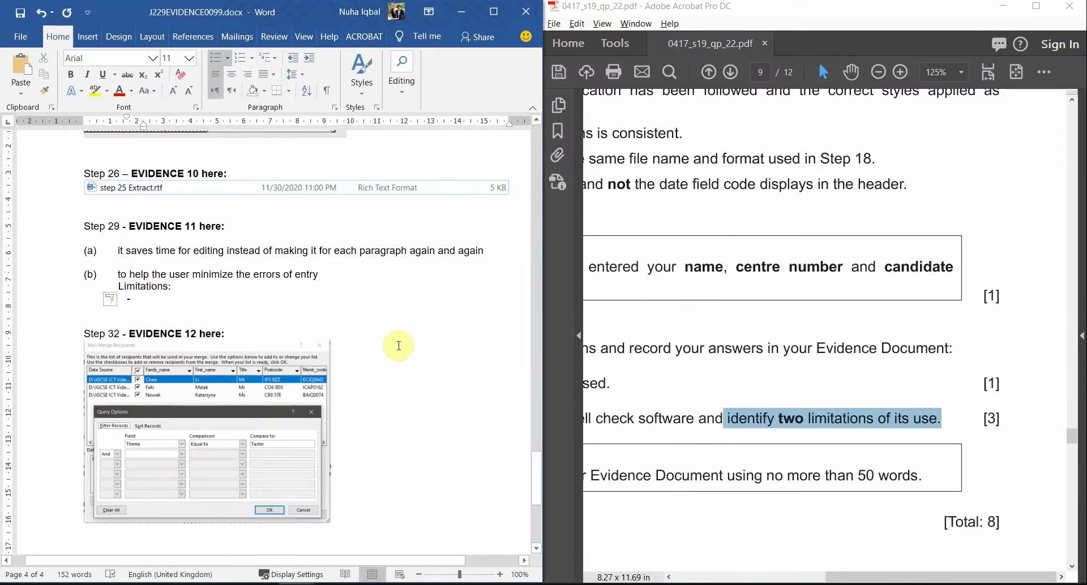
List the limitations 'Could introduce new errors' and 'If text is imported as an image, spelling check won't work'.
{"action": "type", "text": "Could inrt"}
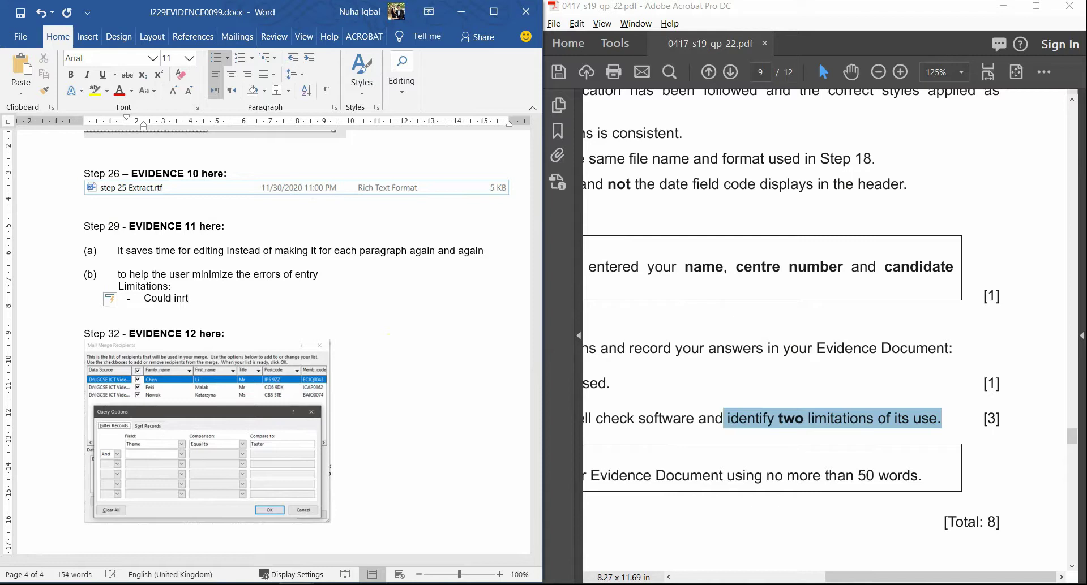
{"action": "type", "text": "tri"}
{"action": "type", "text": "oduce new"}
{"action": "type", "text": " error"}
{"action": "type", "text": "s"}
{"action": "key", "text": "Return"}
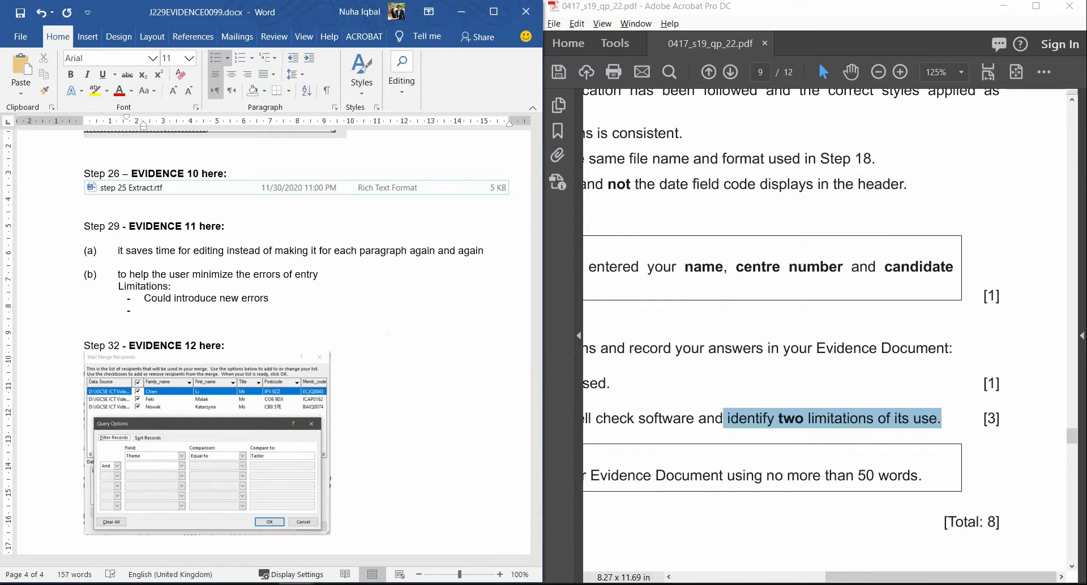
{"action": "type", "text": "it"}
{"action": "key", "text": "BackSpace"}
{"action": "type", "text": "text is imported as an image"}
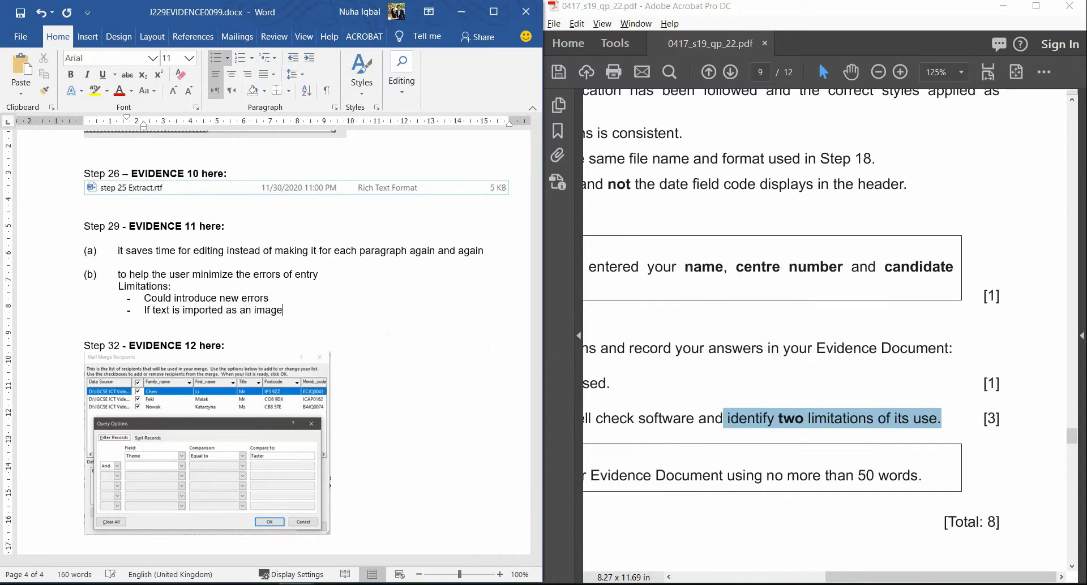
{"action": "type", "text": ", then spelling check is"}
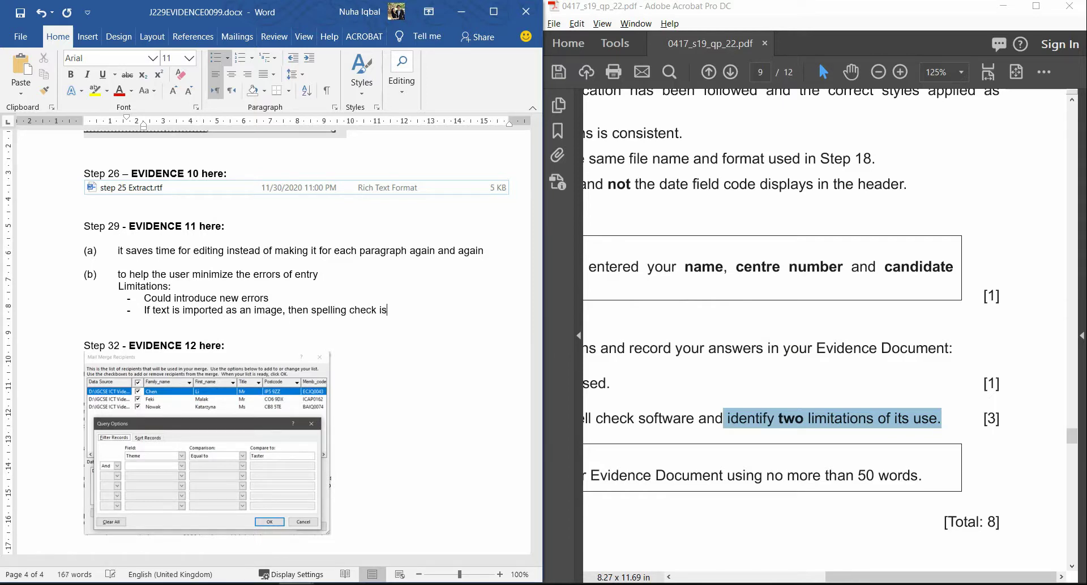
{"action": "type", "text": " not going to wro"}
{"action": "key", "text": "BackSpace"}
{"action": "key", "text": "BackSpace"}
{"action": "type", "text": "ork"}
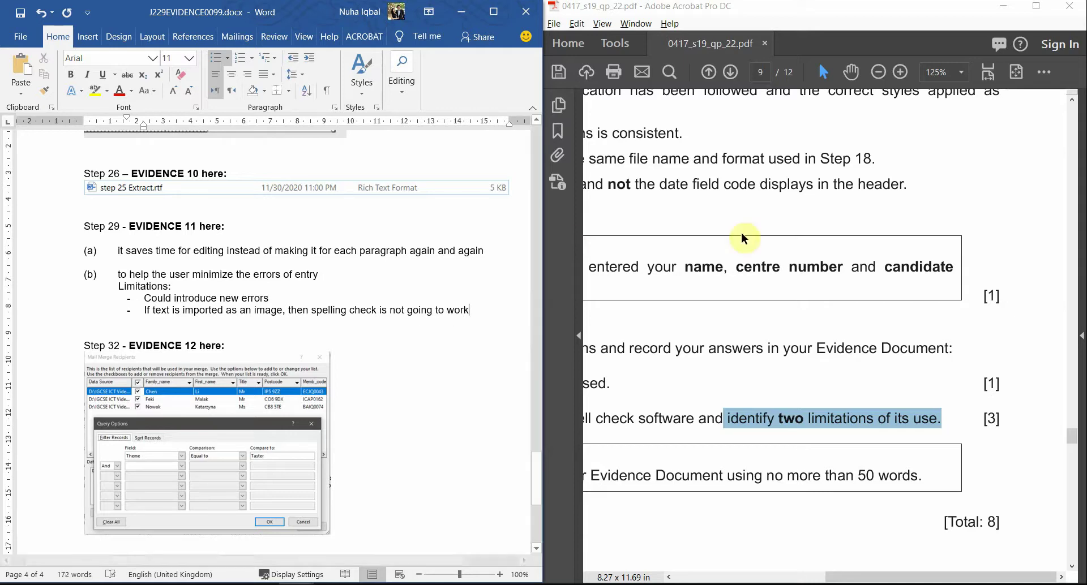
{"action": "left_click", "coordinate": [819, 12]}
Maximize the question paper in Acrobat and highlight the EVIDENCE 11 label in cyan.
{"action": "left_click_drag", "start_coordinate": [819, 13], "coordinate": [527, 14]}
{"action": "left_click", "coordinate": [744, 11]}
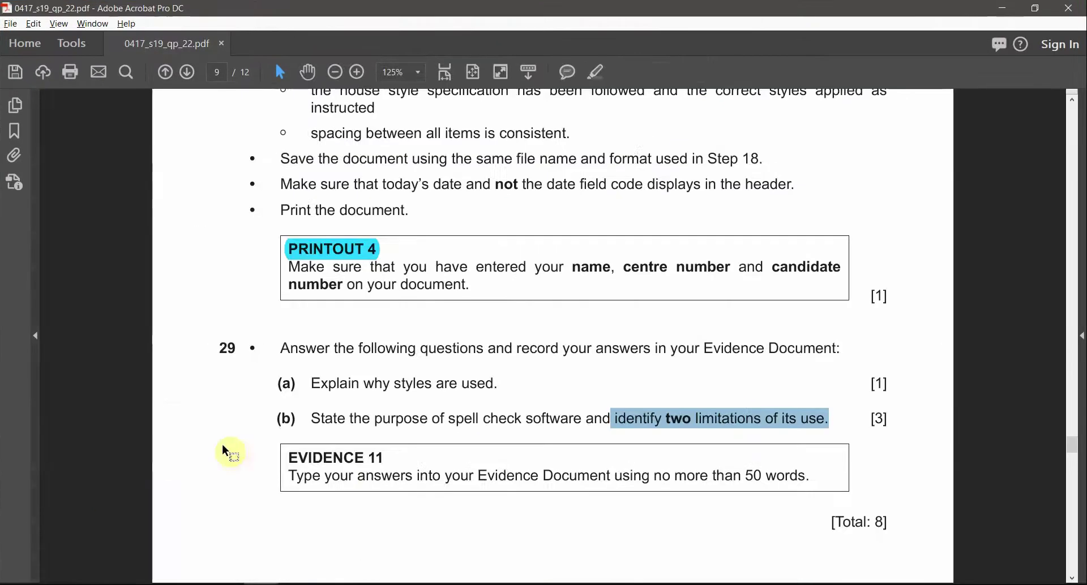
{"action": "scroll", "coordinate": [389, 448], "scroll_direction": "down", "scroll_amount": 2}
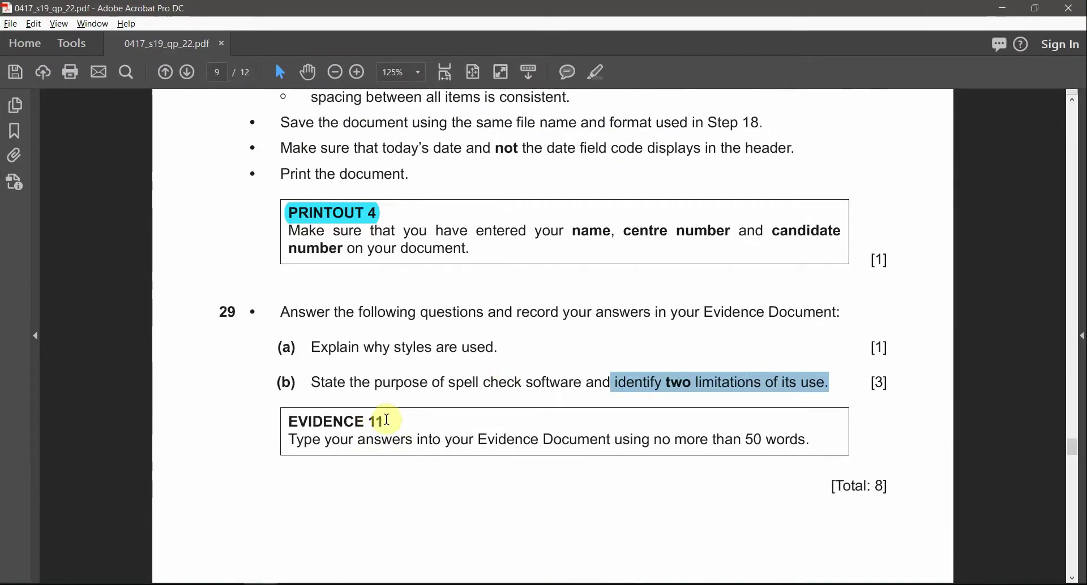
{"action": "mouse_move", "coordinate": [384, 422]}
{"action": "left_mouse_down"}
{"action": "mouse_move", "coordinate": [306, 419]}
{"action": "mouse_move", "coordinate": [315, 422]}
{"action": "left_mouse_up"}
{"action": "left_click", "coordinate": [606, 78]}
Maximize the evidence document, then bring the question paper to page 3's house style specifications.
{"action": "key", "text": "alt+Tab"}
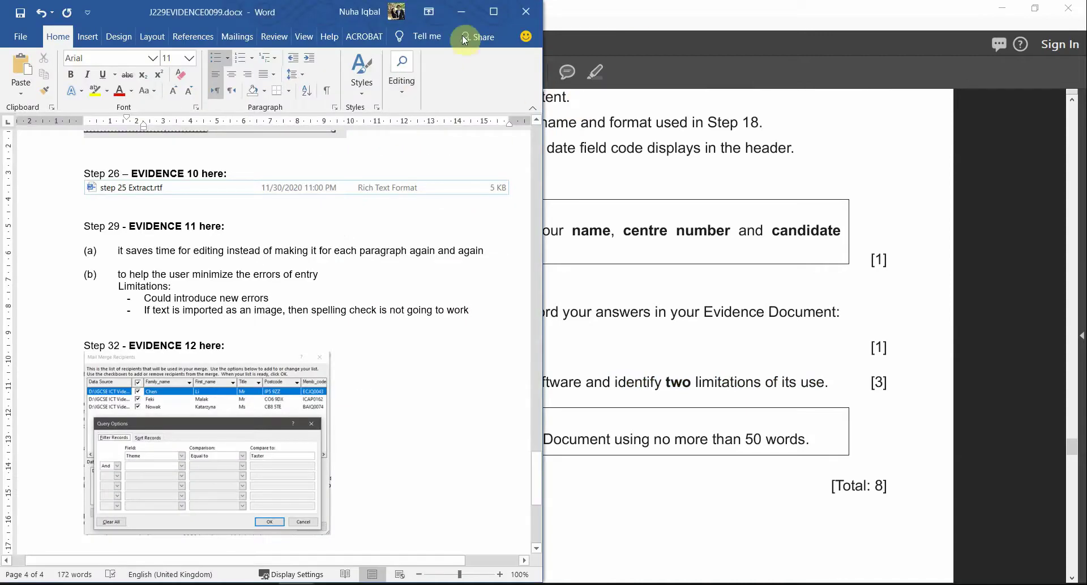
{"action": "left_click", "coordinate": [493, 12]}
{"action": "key", "text": "alt+Tab"}
{"action": "scroll", "coordinate": [532, 427], "scroll_direction": "down", "scroll_amount": 5}
{"action": "scroll", "coordinate": [461, 383], "scroll_direction": "up", "scroll_amount": 4}
{"action": "scroll", "coordinate": [456, 380], "scroll_direction": "up", "scroll_amount": 1}
{"action": "scroll", "coordinate": [456, 381], "scroll_direction": "down", "scroll_amount": 3, "text": "ctrl"}
{"action": "scroll", "coordinate": [457, 381], "scroll_direction": "up", "scroll_amount": 4}
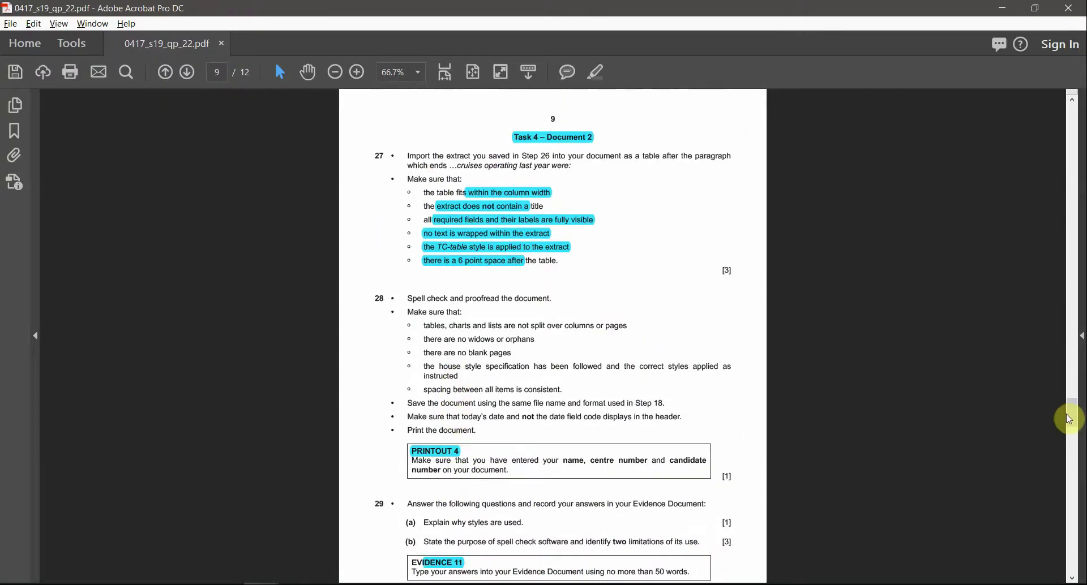
{"action": "left_click_drag", "start_coordinate": [1071, 418], "coordinate": [1029, 185]}
{"action": "scroll", "coordinate": [818, 328], "scroll_direction": "down", "scroll_amount": 8}
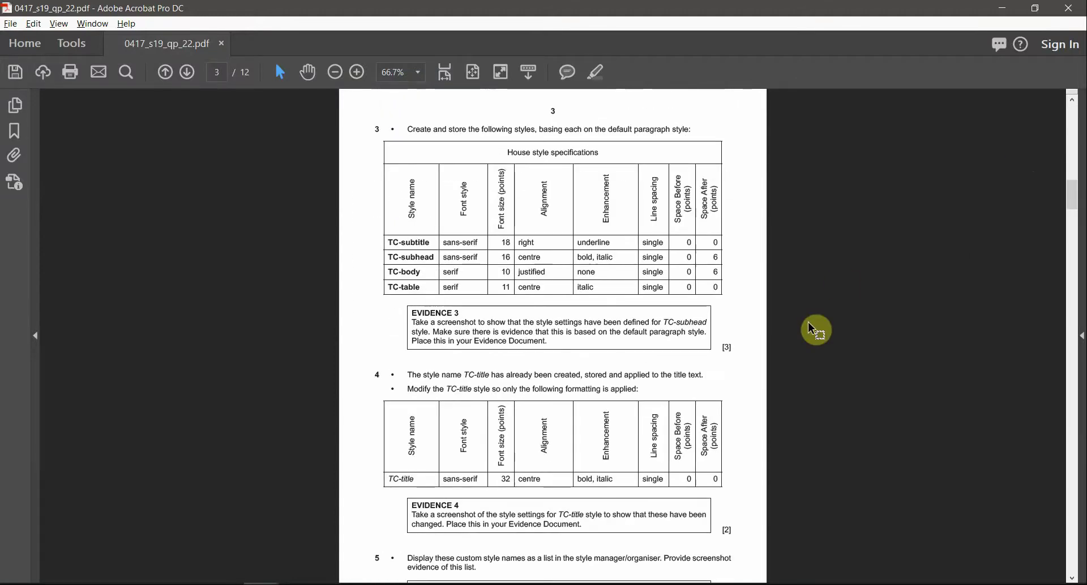